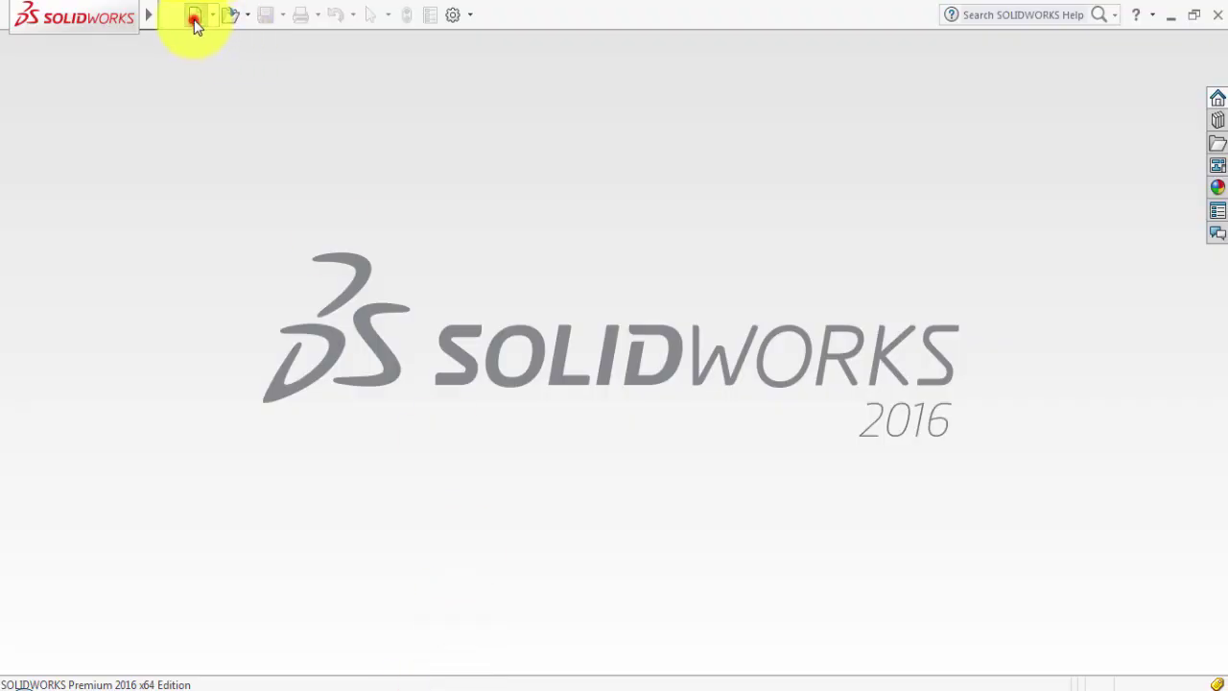
Create a new part document and open a sketch on the Top Plane.
click(194, 16)
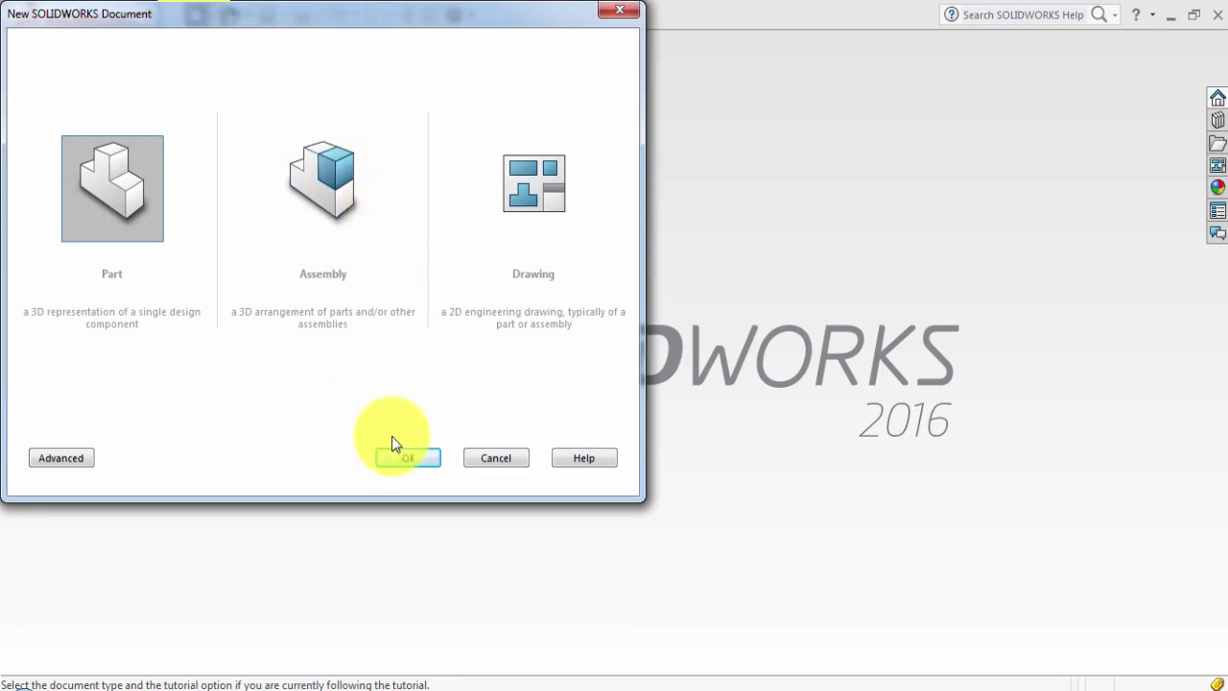
click(403, 460)
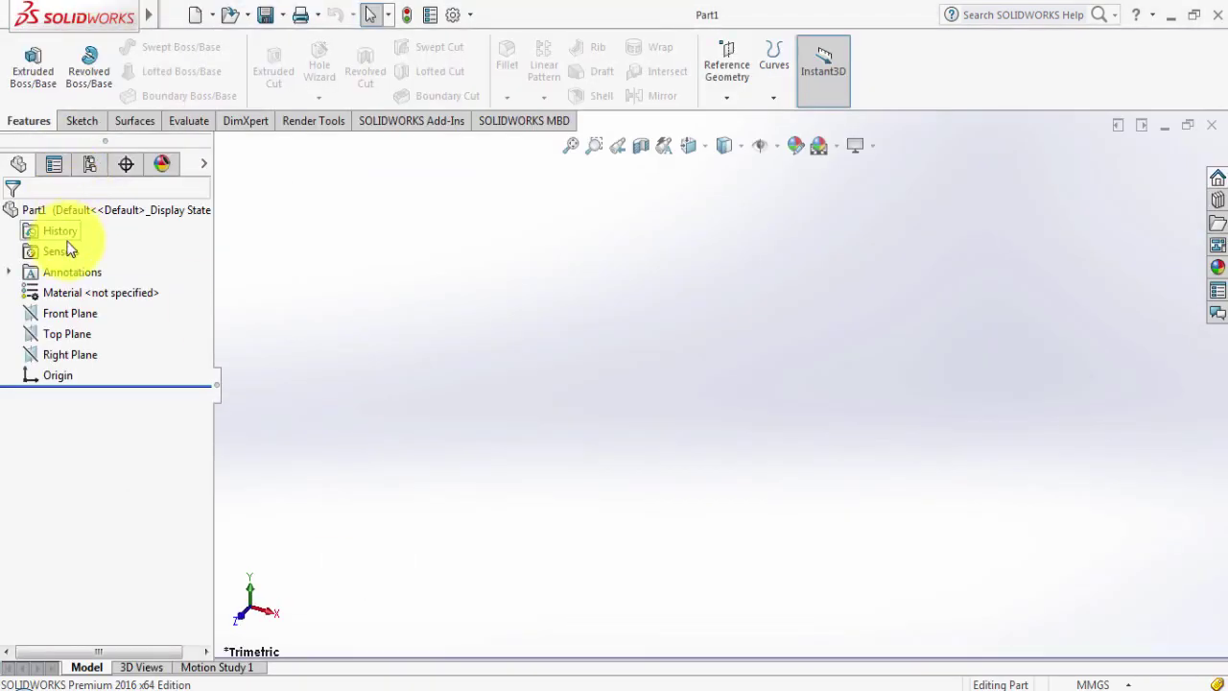
click(68, 341)
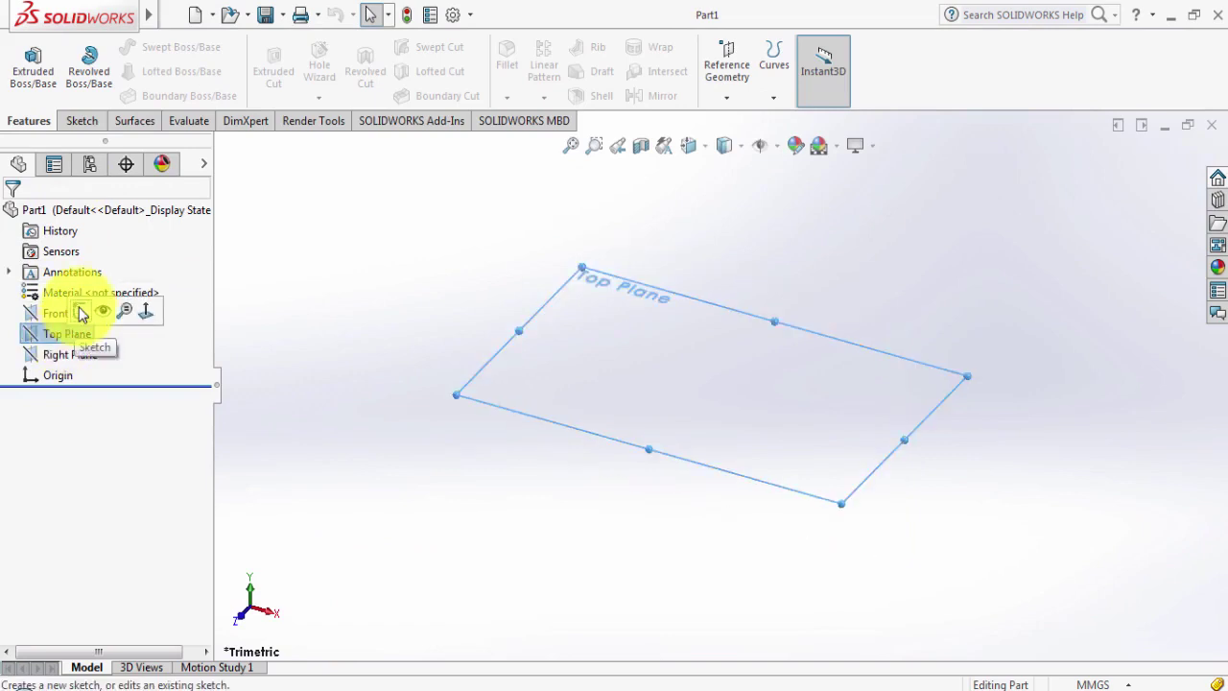
click(80, 311)
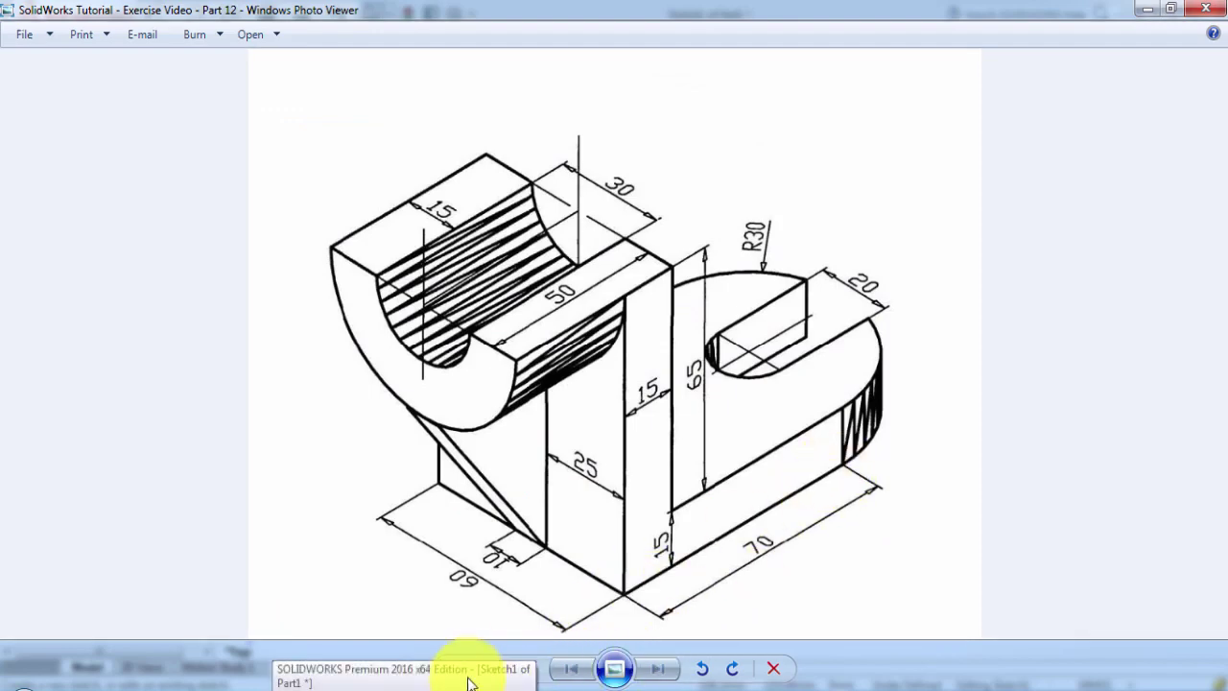
click(357, 677)
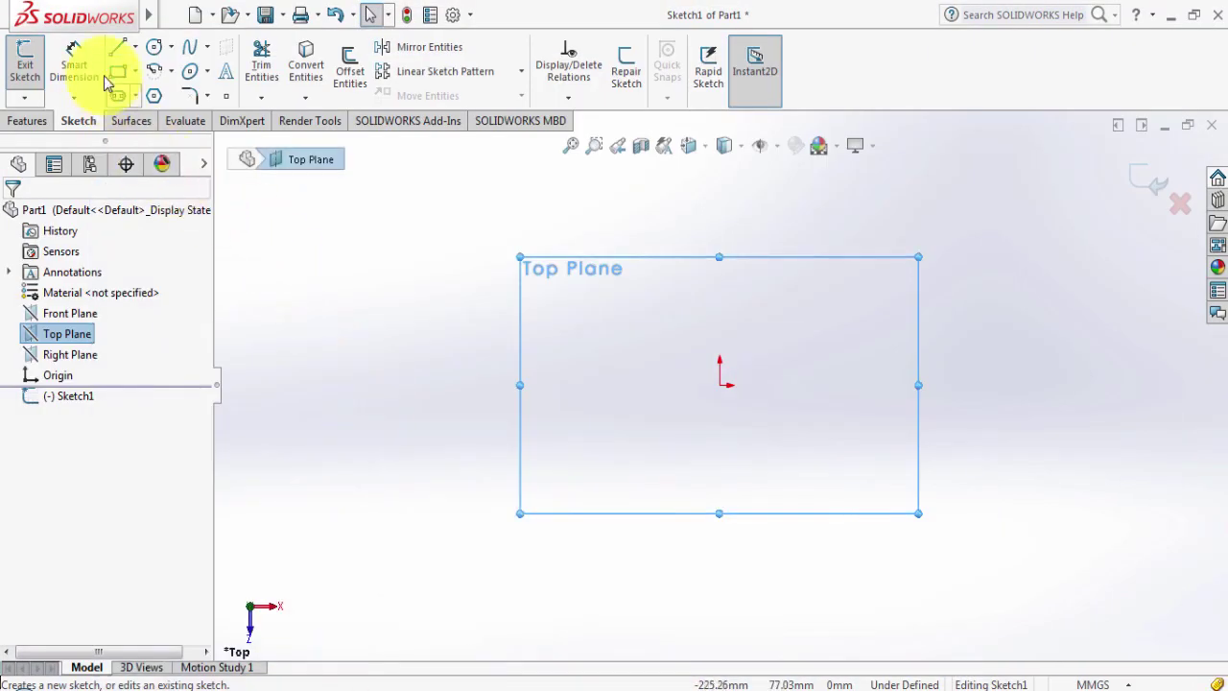
Draw a corner rectangle extending up and to the right from the origin.
click(115, 77)
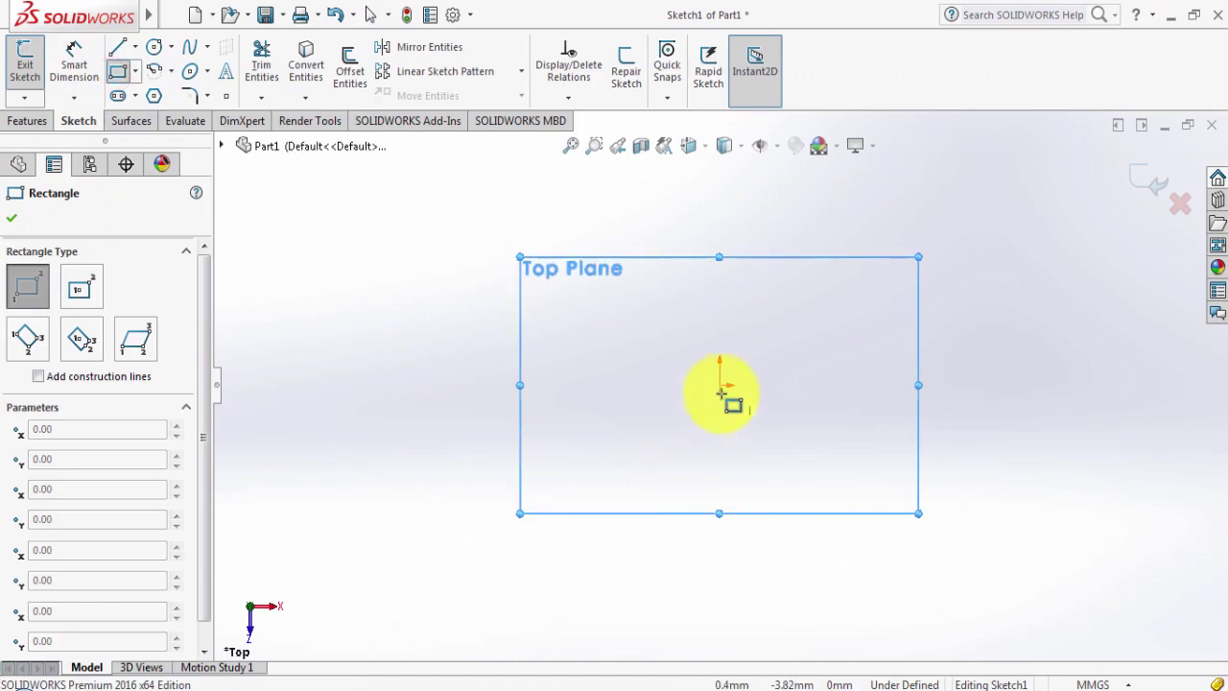
drag(722, 384, 1061, 202)
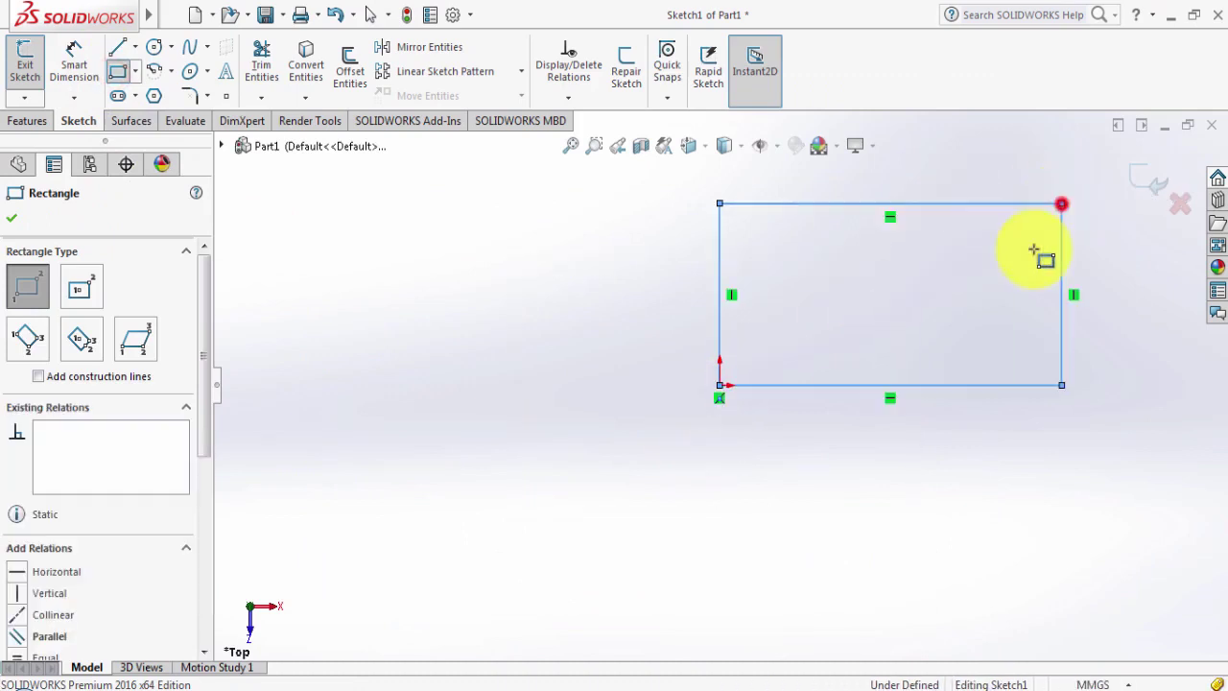
click(353, 681)
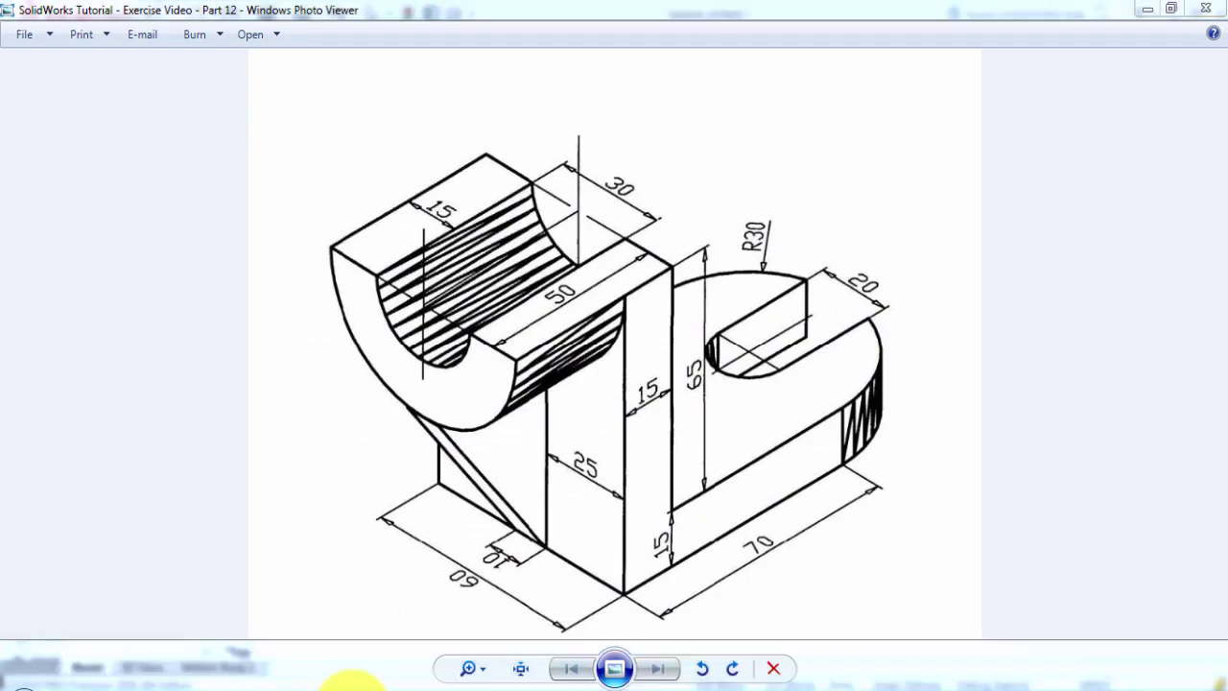
click(344, 680)
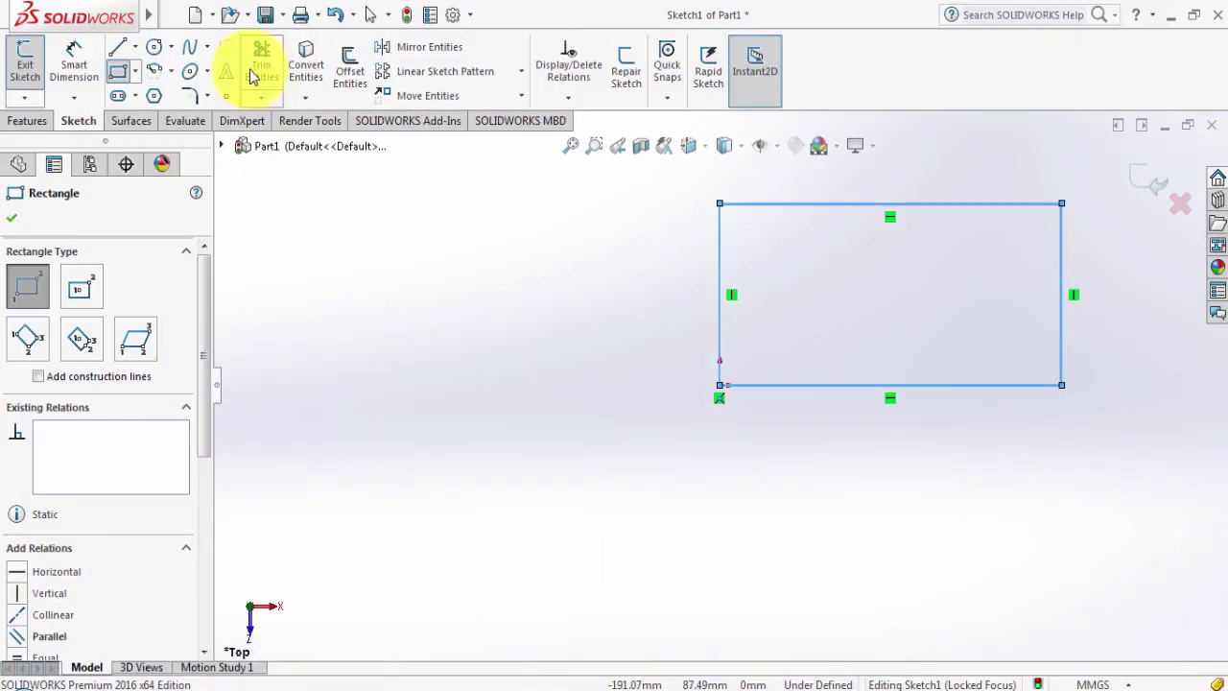
Dimension the rectangle's left edge to 60 and its bottom edge to 70.
click(77, 54)
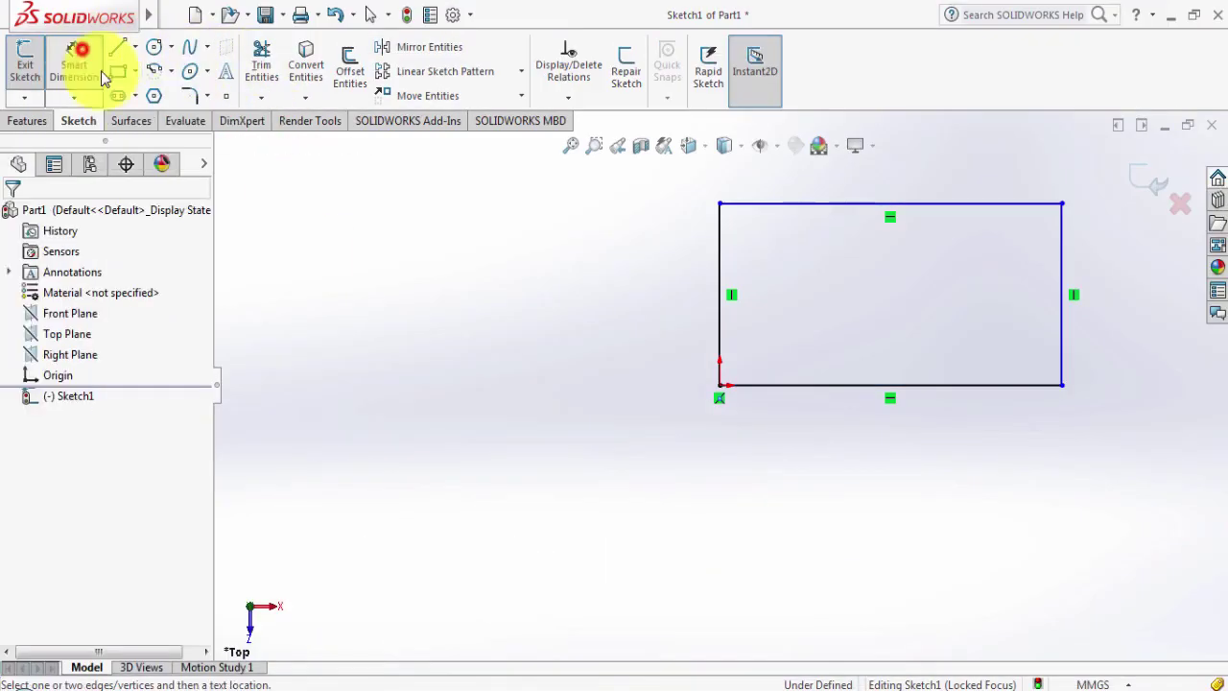
click(719, 336)
click(634, 298)
text(60)
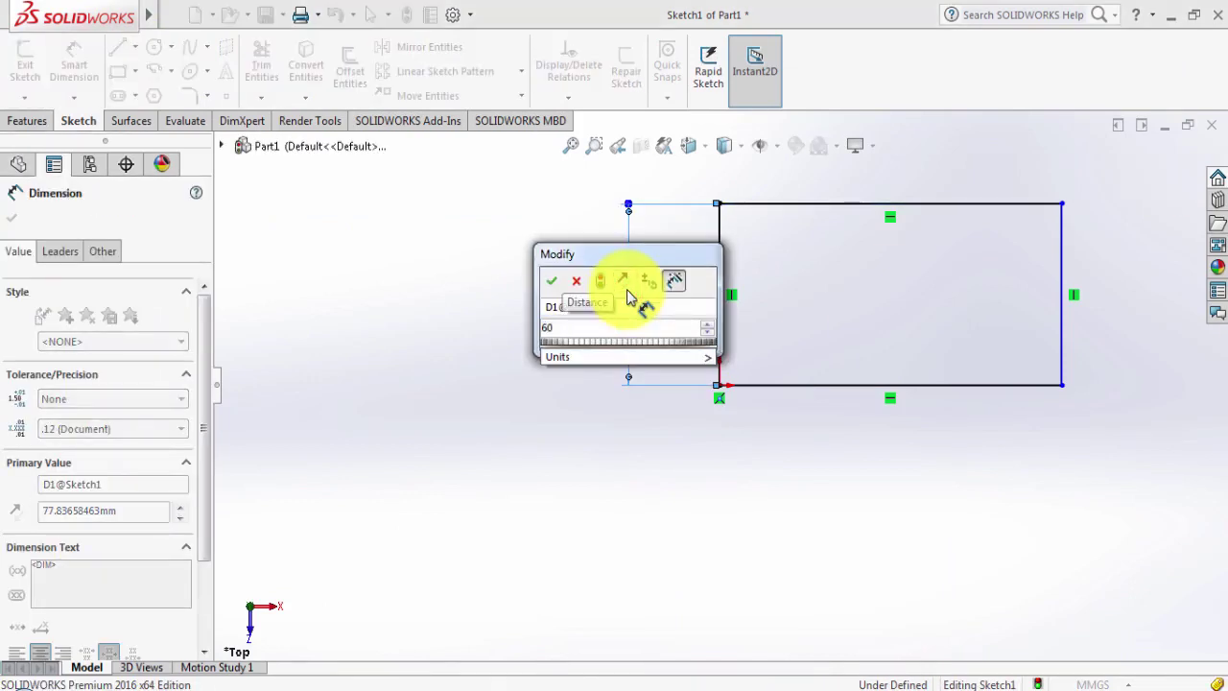
key(Return)
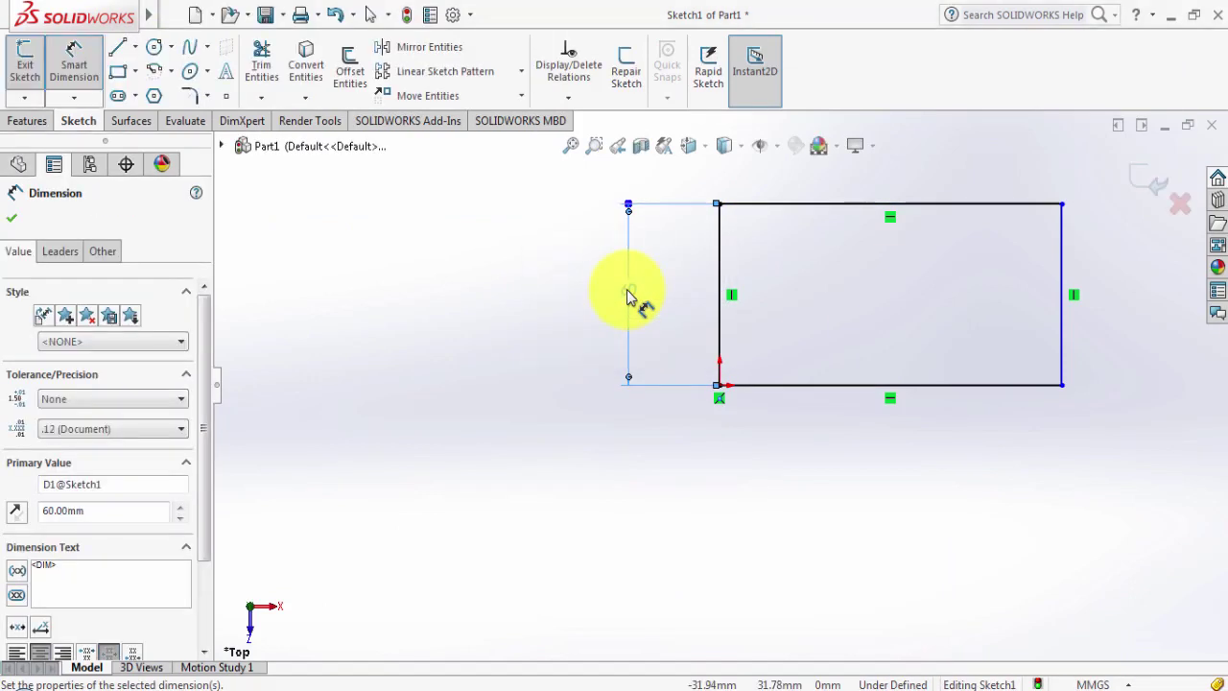
click(834, 385)
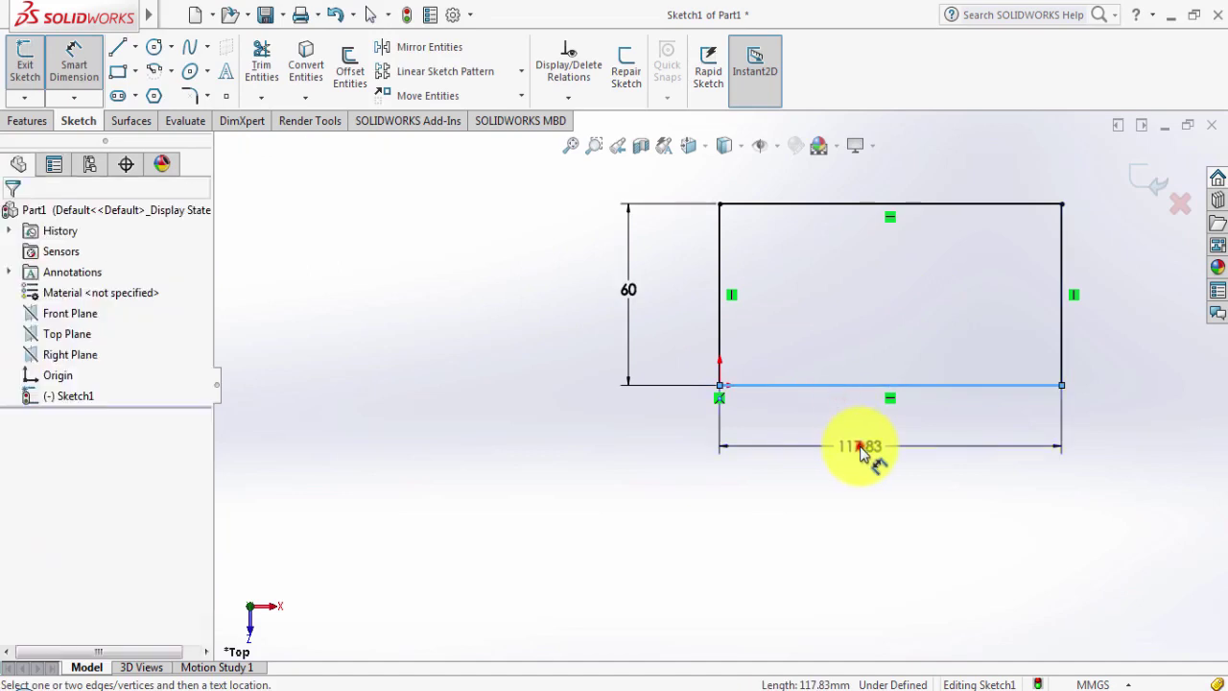
click(864, 449)
text(70)
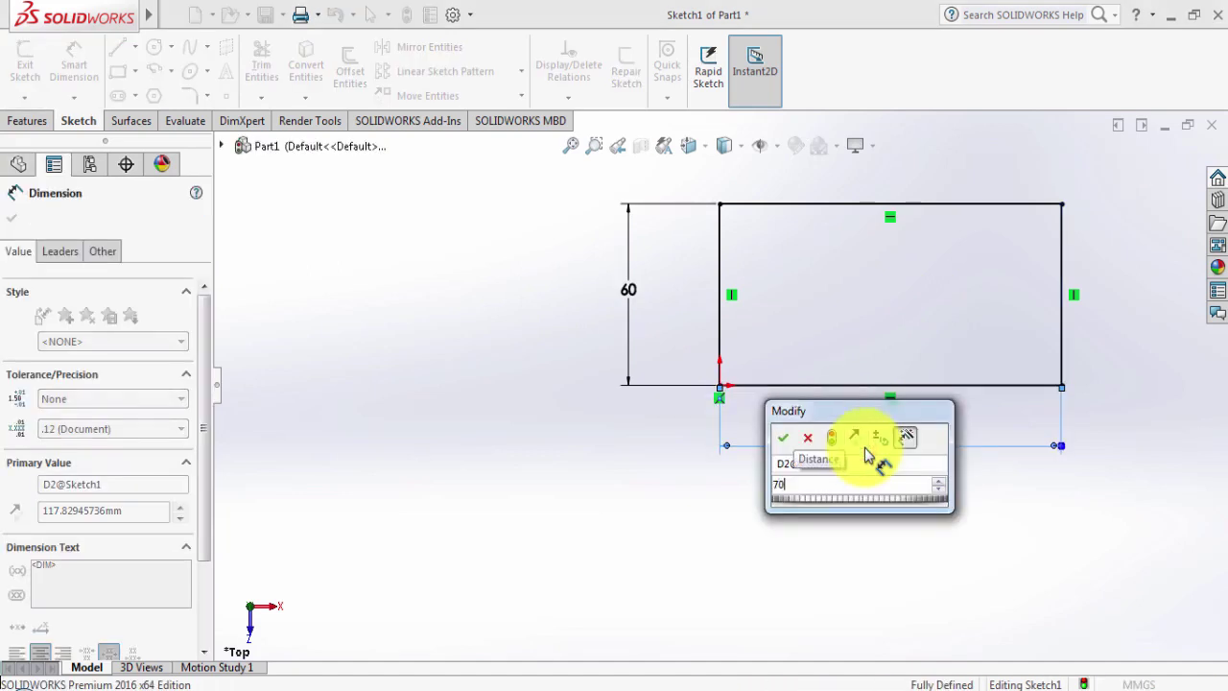
key(Return)
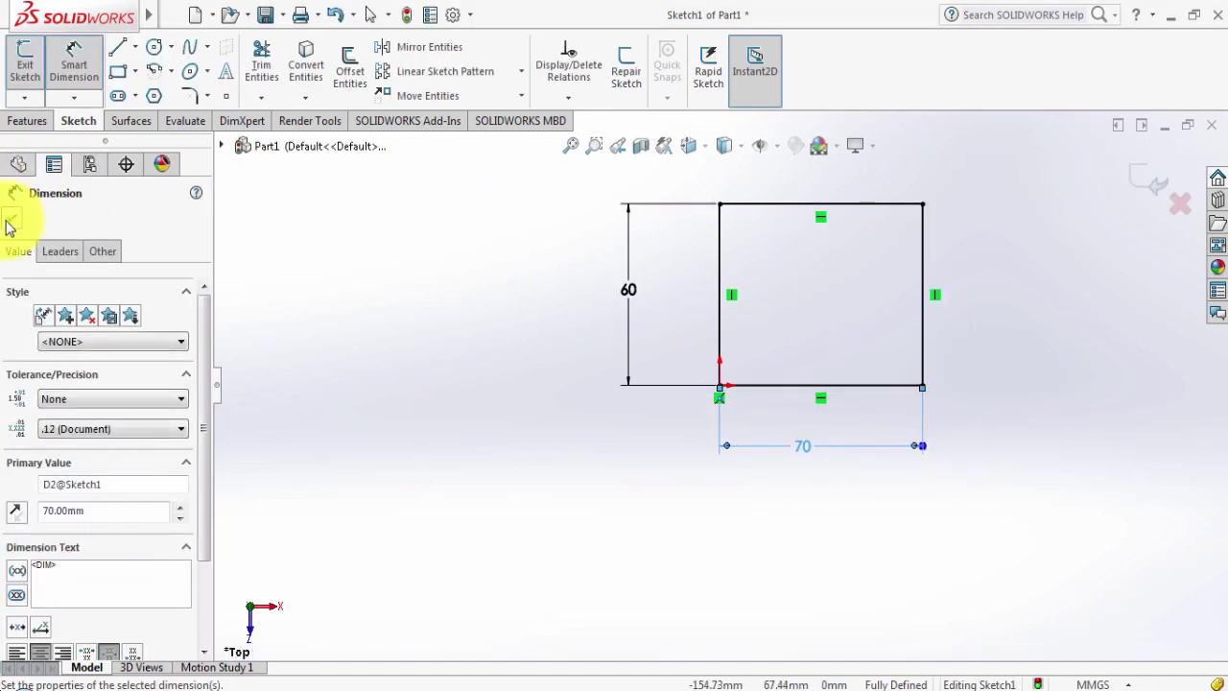
click(11, 223)
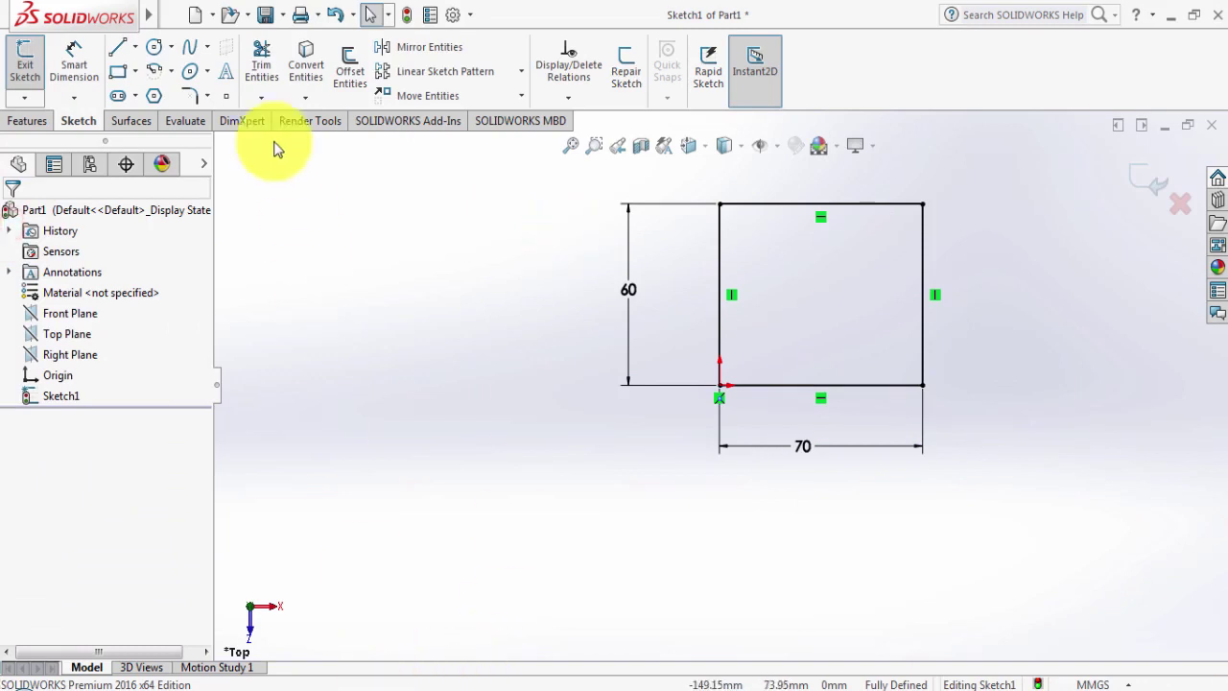
click(152, 52)
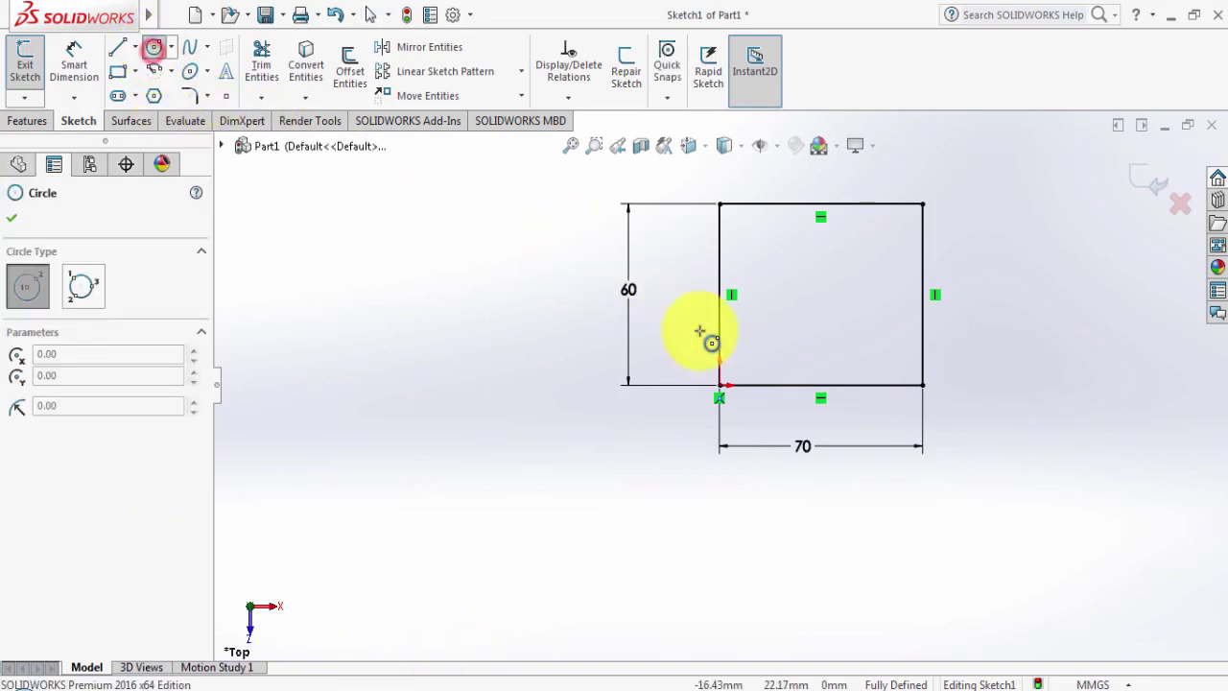
Draw an R30 circle centred on the right edge midpoint, through the top-right corner.
click(922, 293)
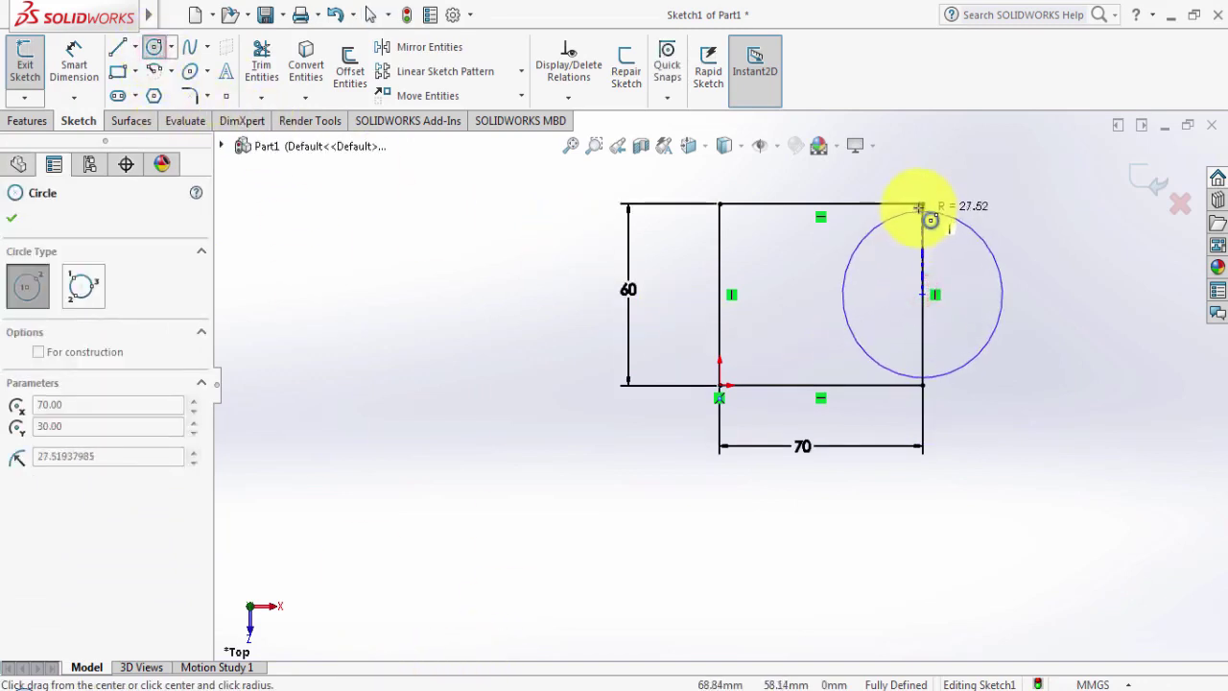
click(922, 203)
right_click(1049, 169)
click(1077, 178)
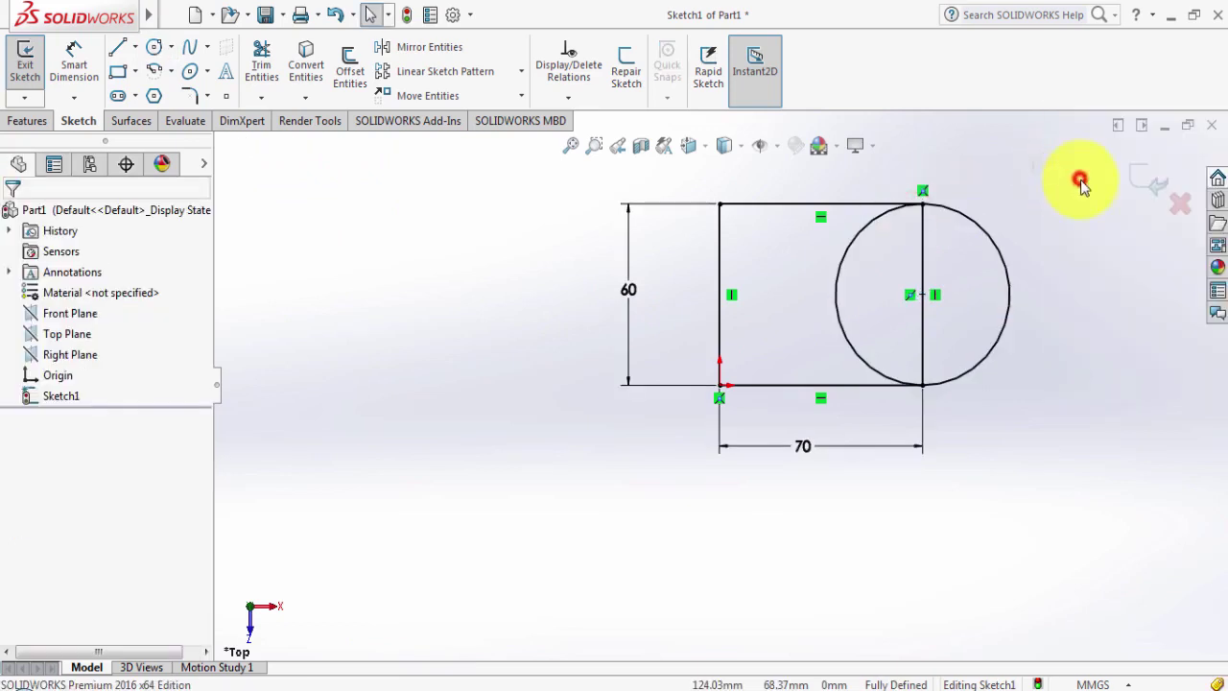
click(397, 677)
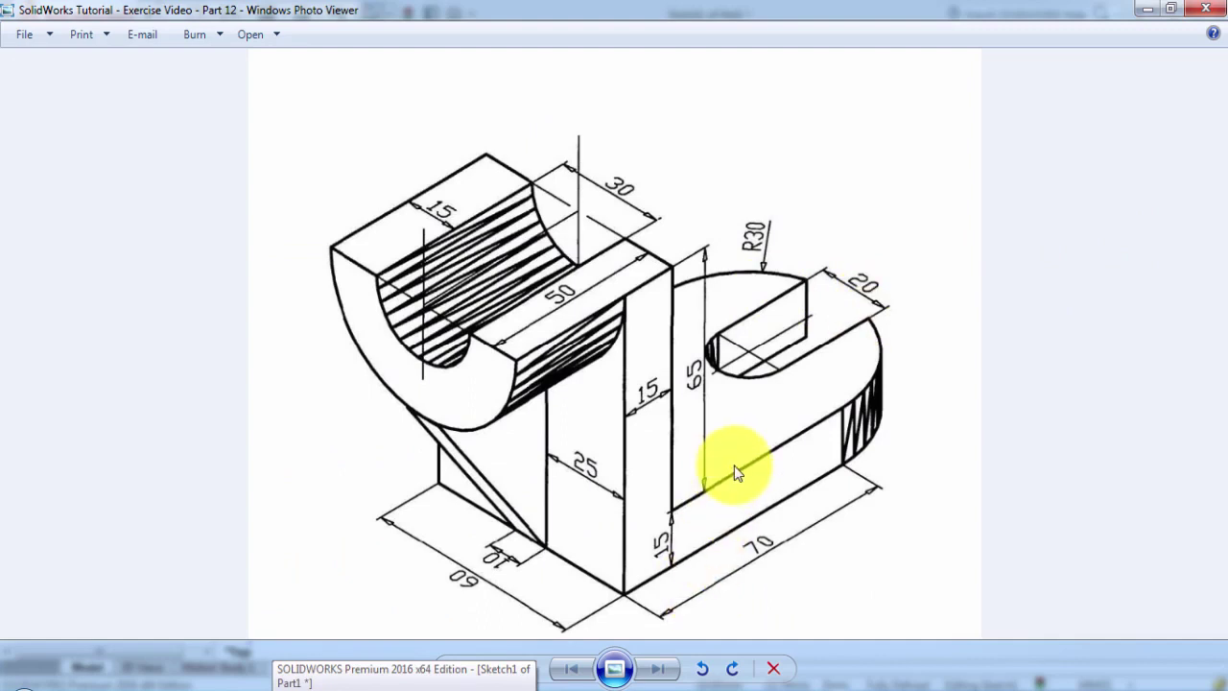
mouse_move(518, 669)
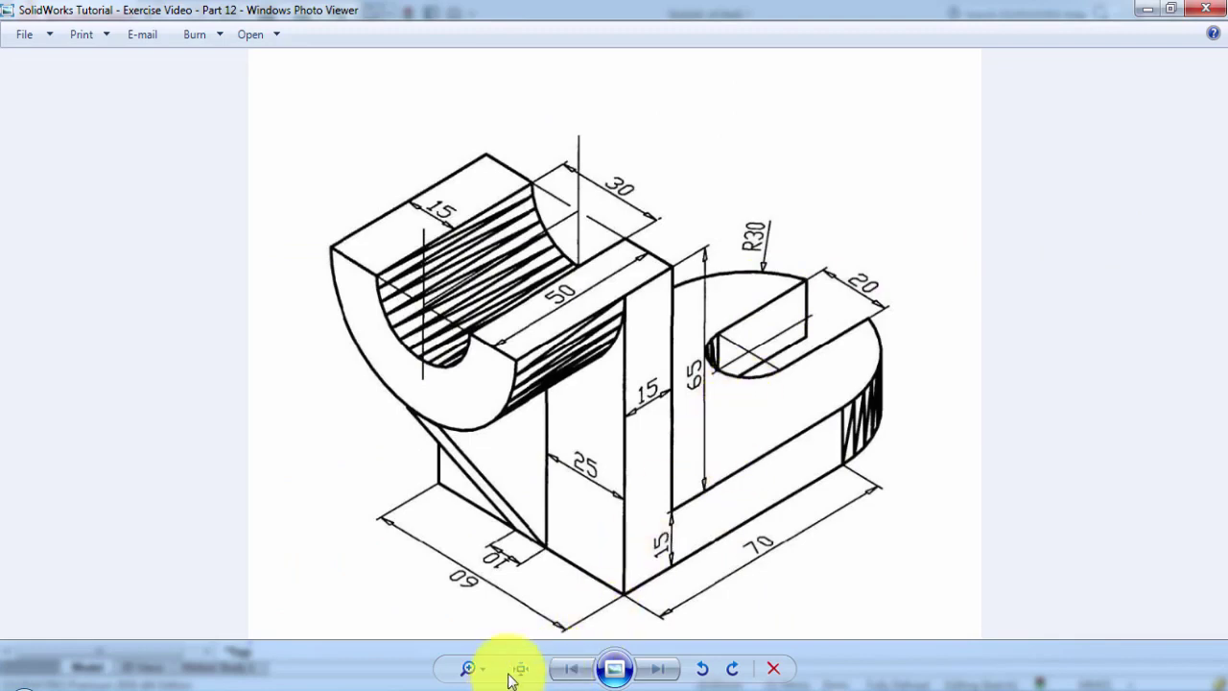
click(370, 679)
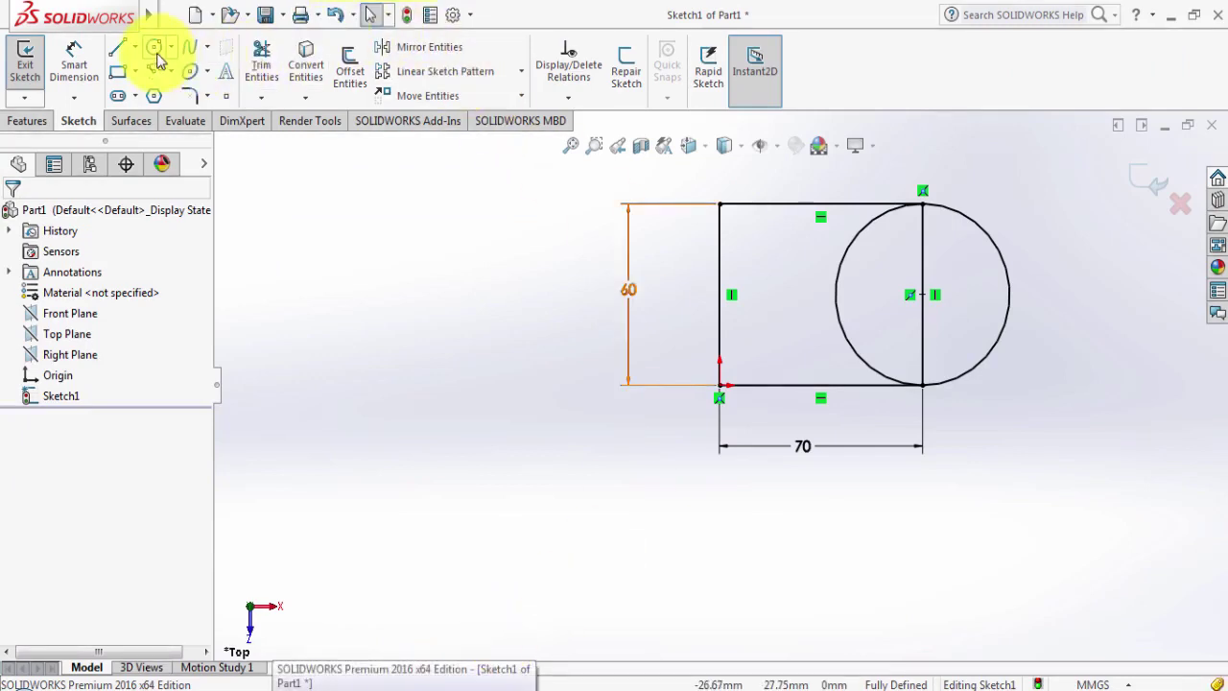
Draw a circle at the large circle's centre and dimension it to Ø20.
click(155, 48)
click(921, 294)
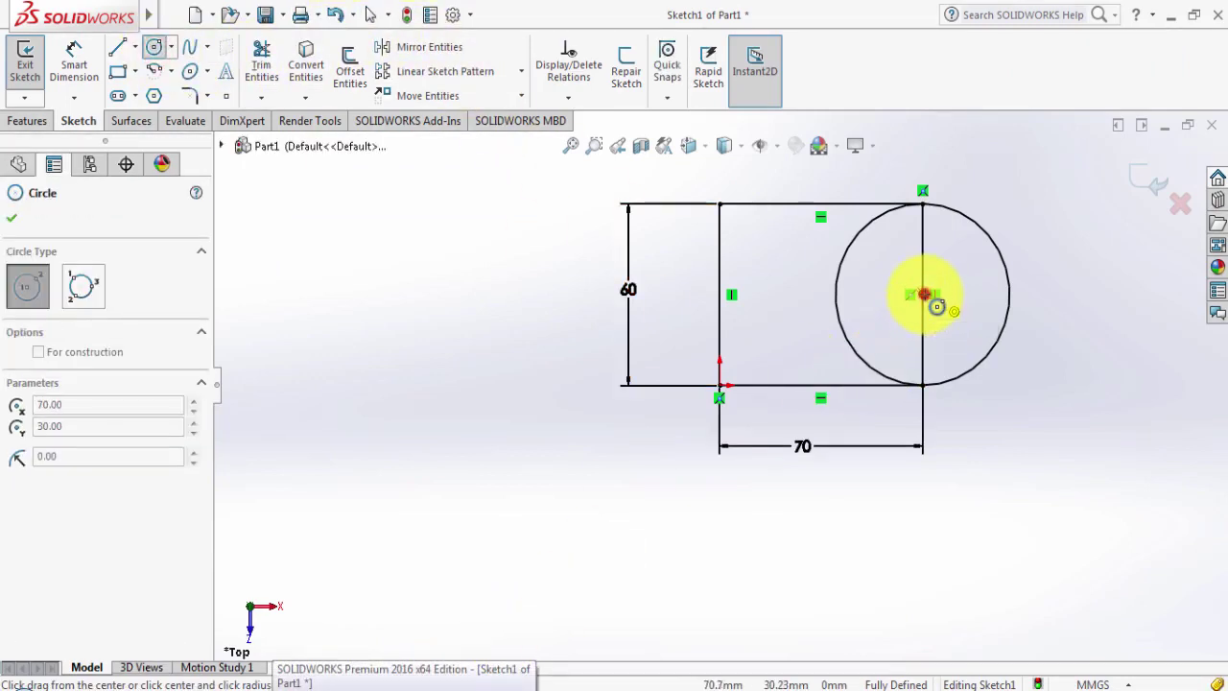
click(939, 342)
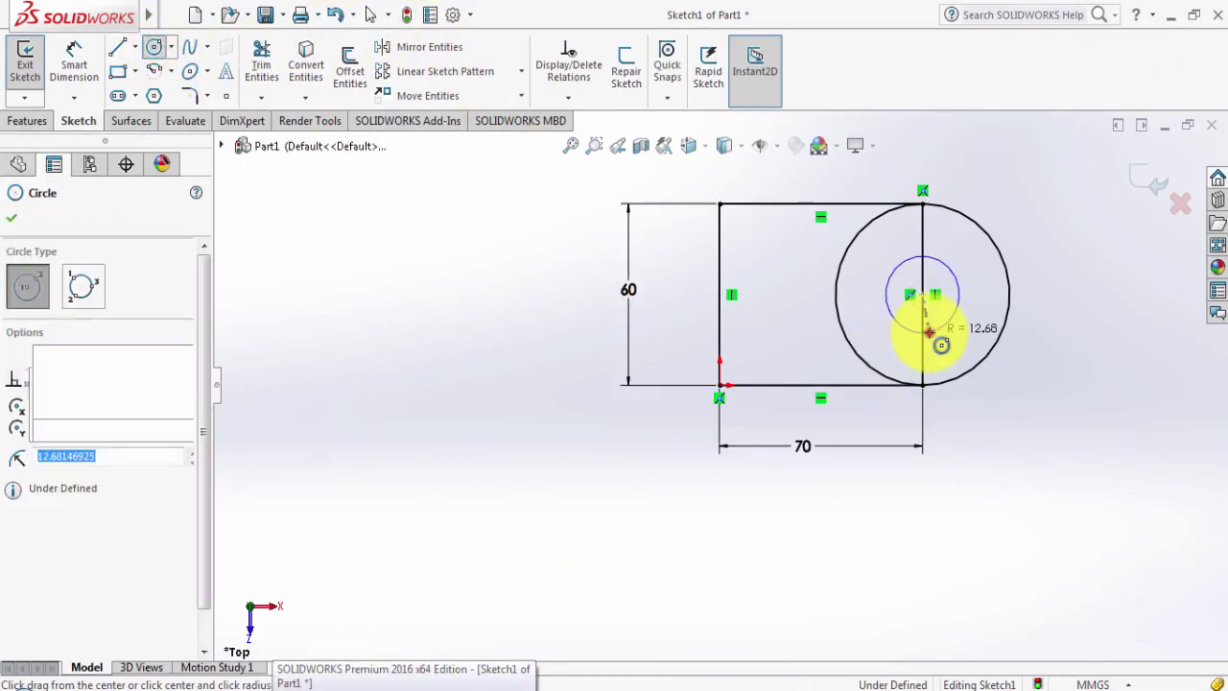
click(74, 57)
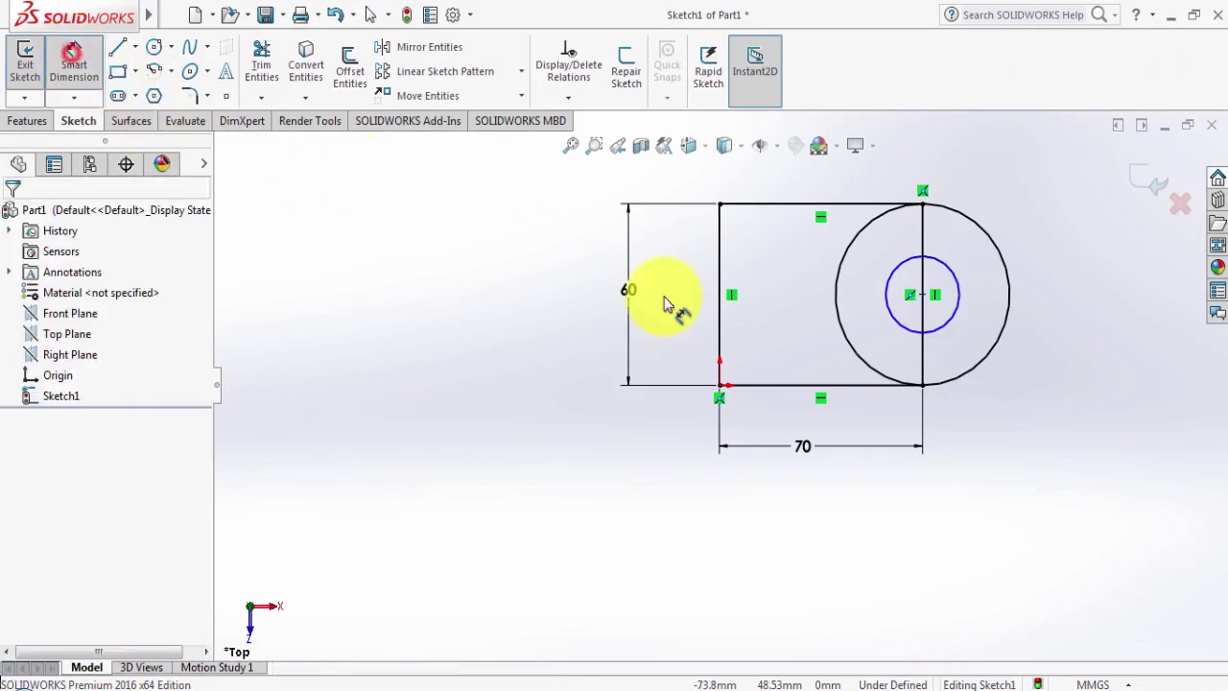
click(902, 329)
click(785, 305)
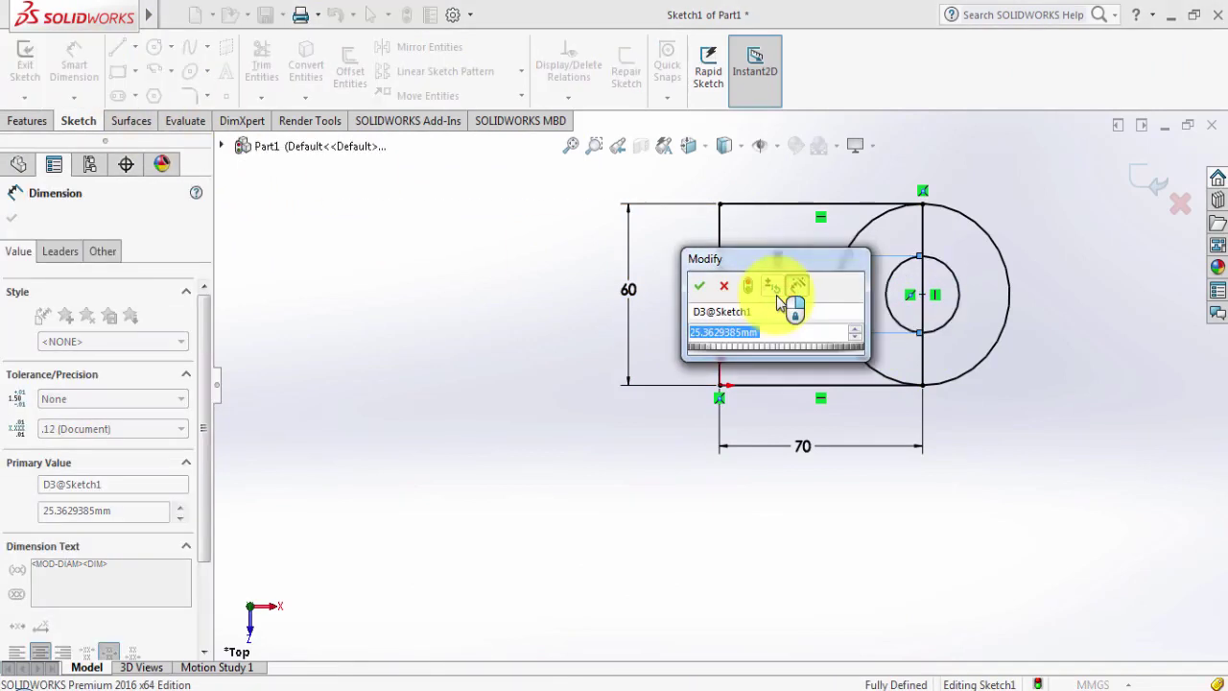
text(20)
key(Return)
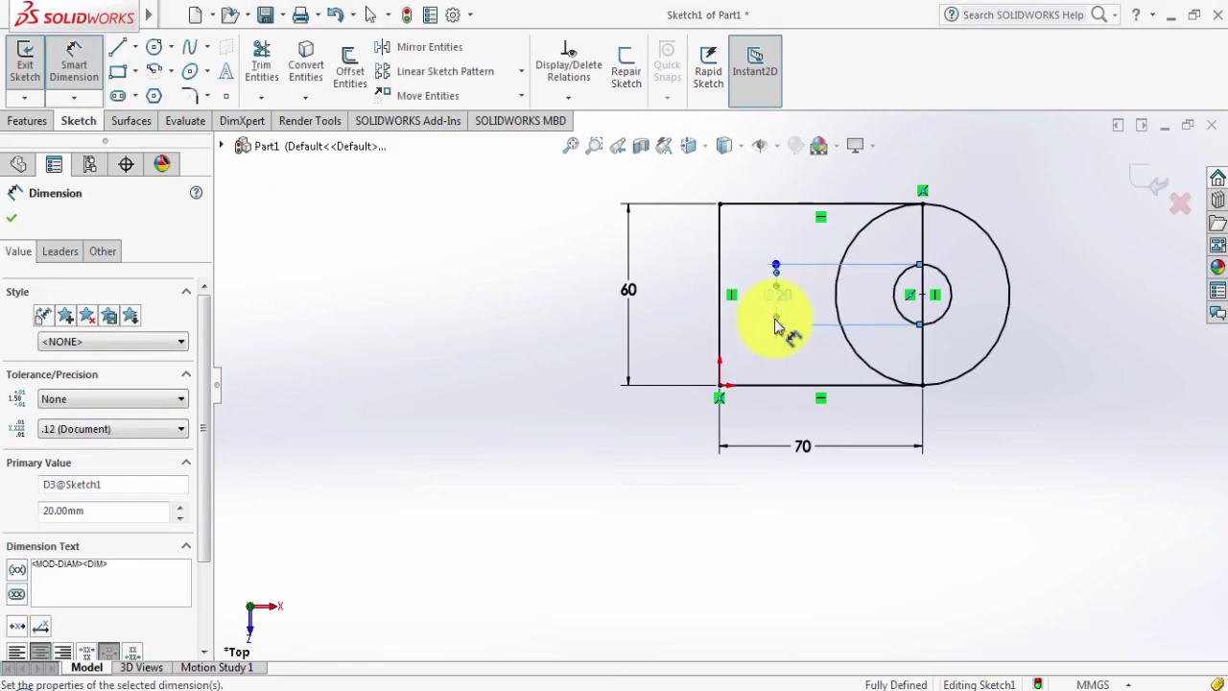
click(350, 683)
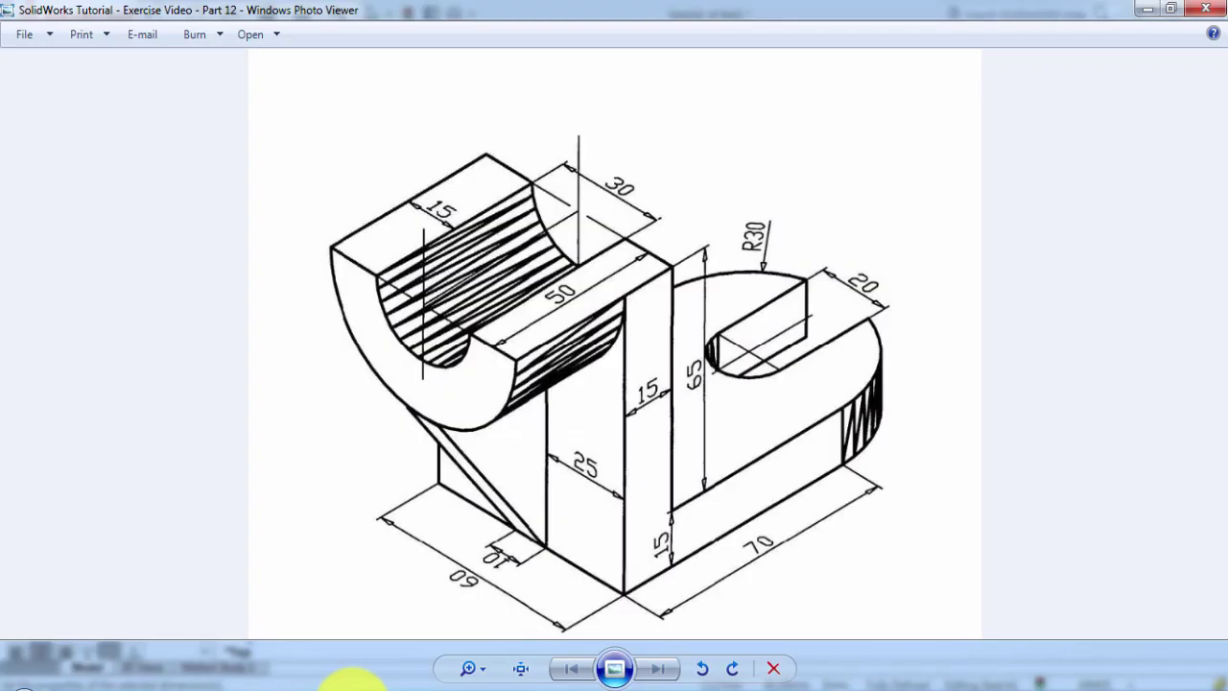
click(350, 683)
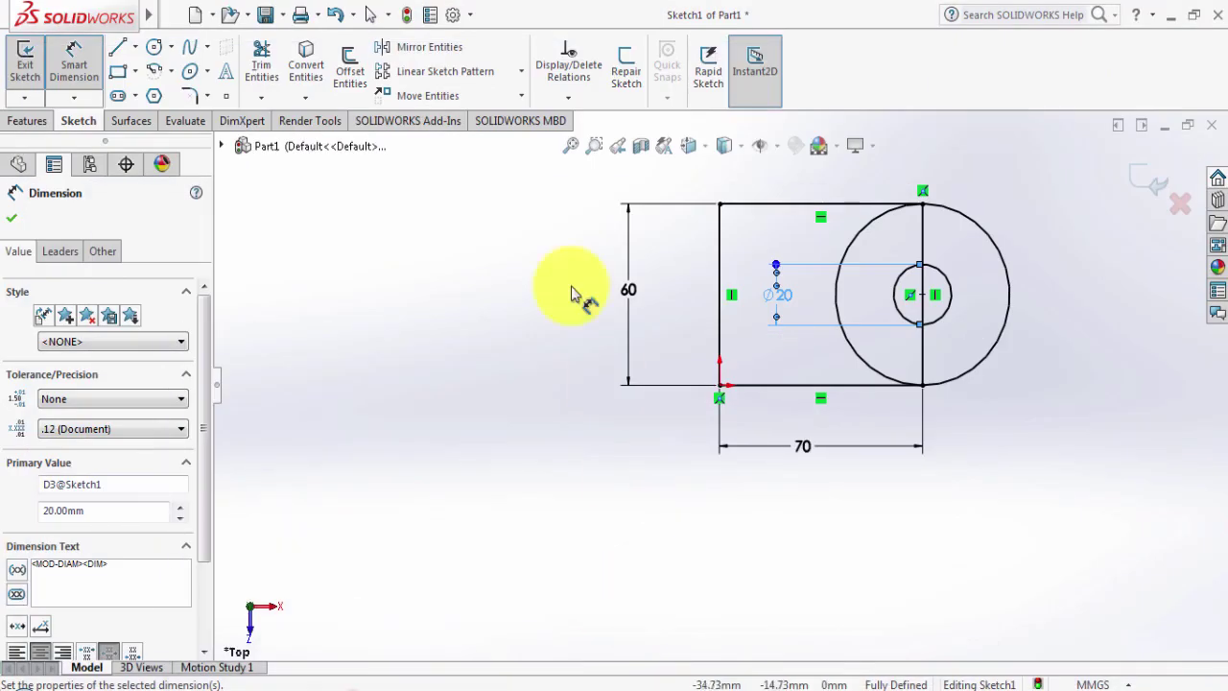
Draw a horizontal line from the top of the Ø20 circle to the large circle.
click(118, 50)
scroll(928, 294, down, 3)
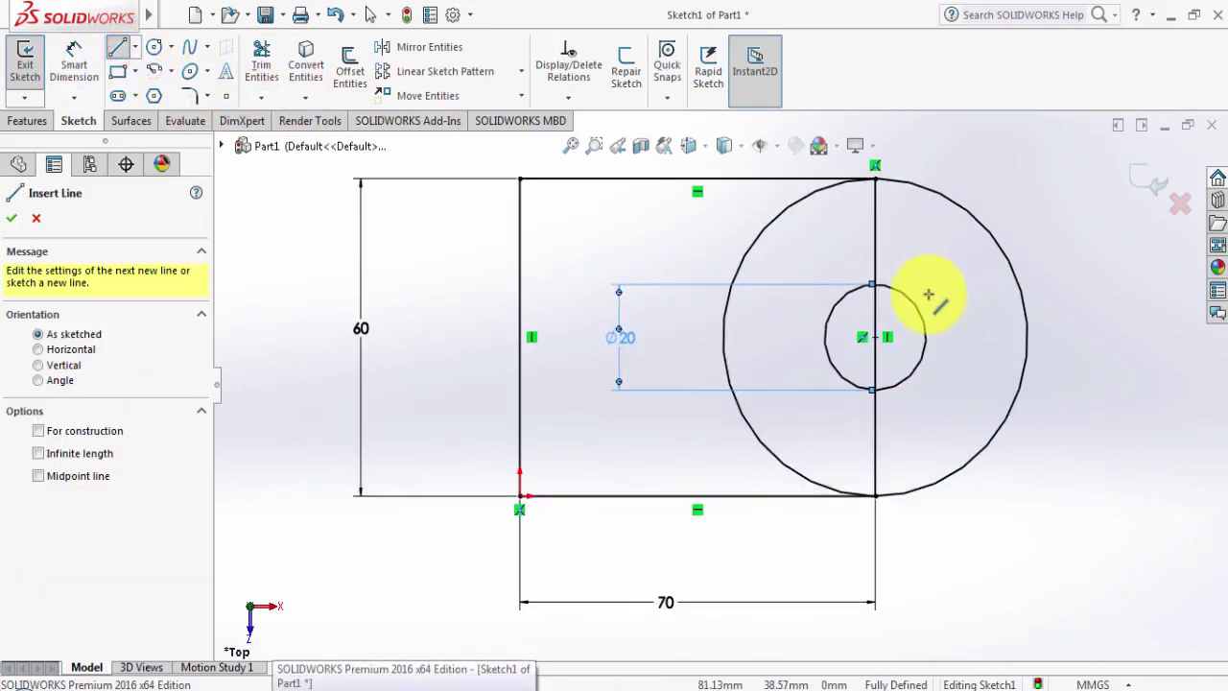
scroll(928, 295, down, 1)
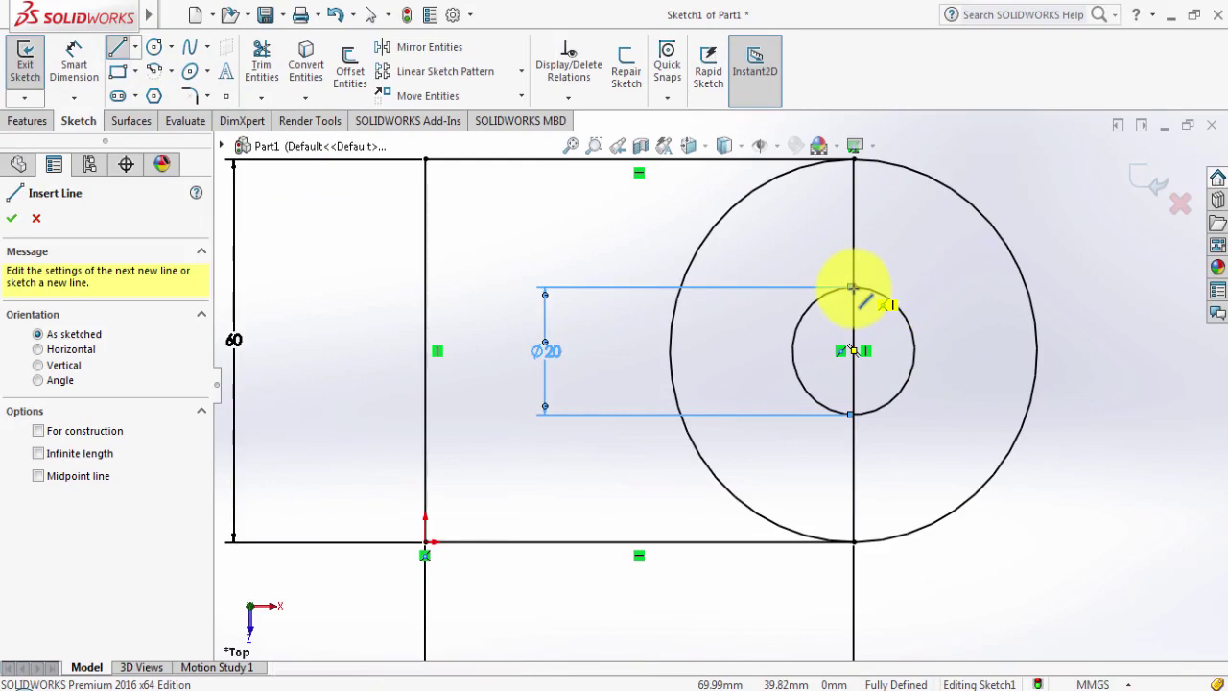
click(852, 288)
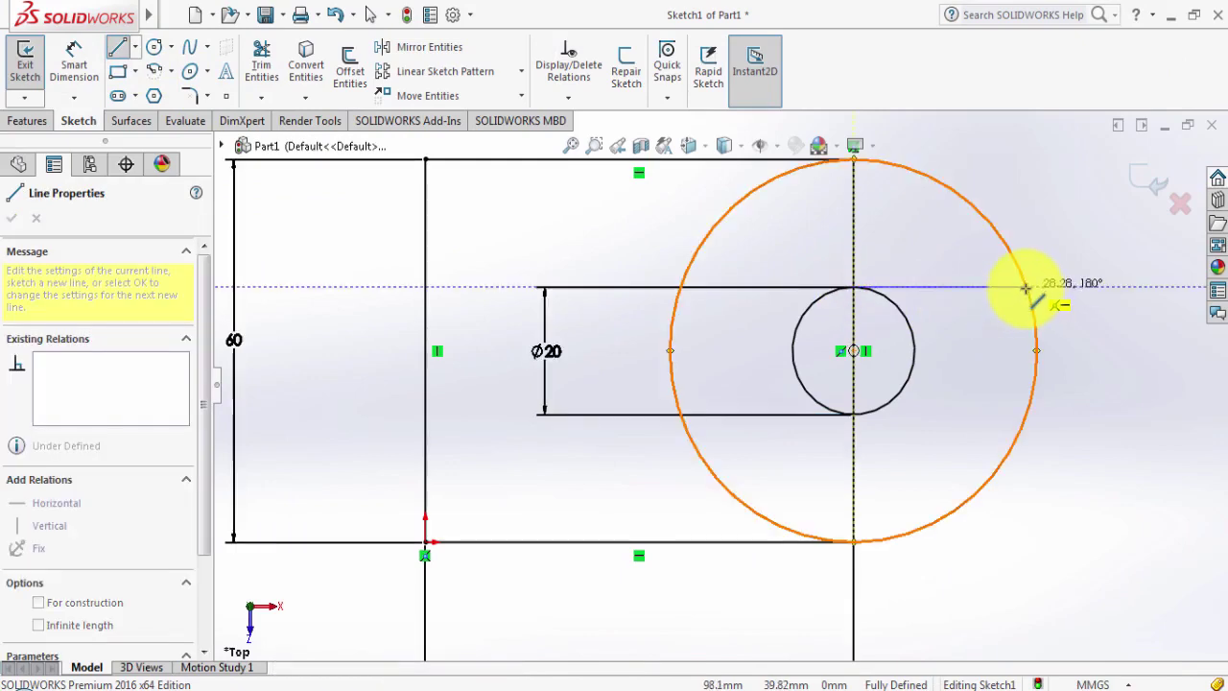
click(1025, 288)
right_click(1028, 284)
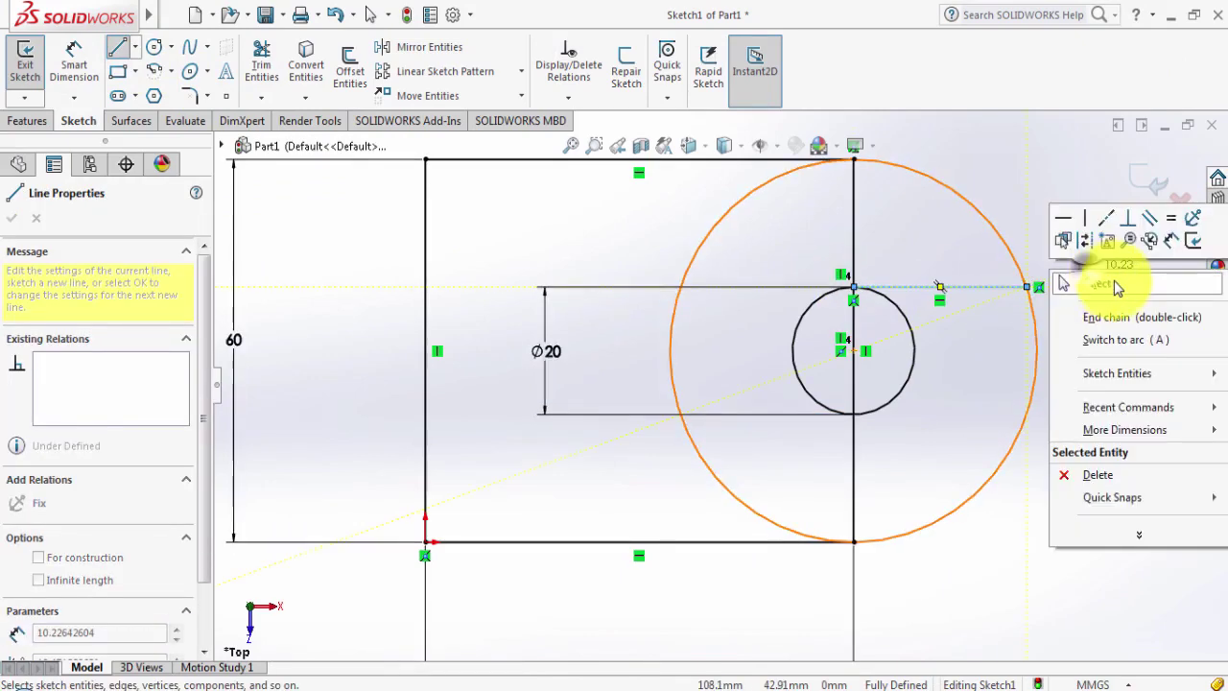
click(1103, 274)
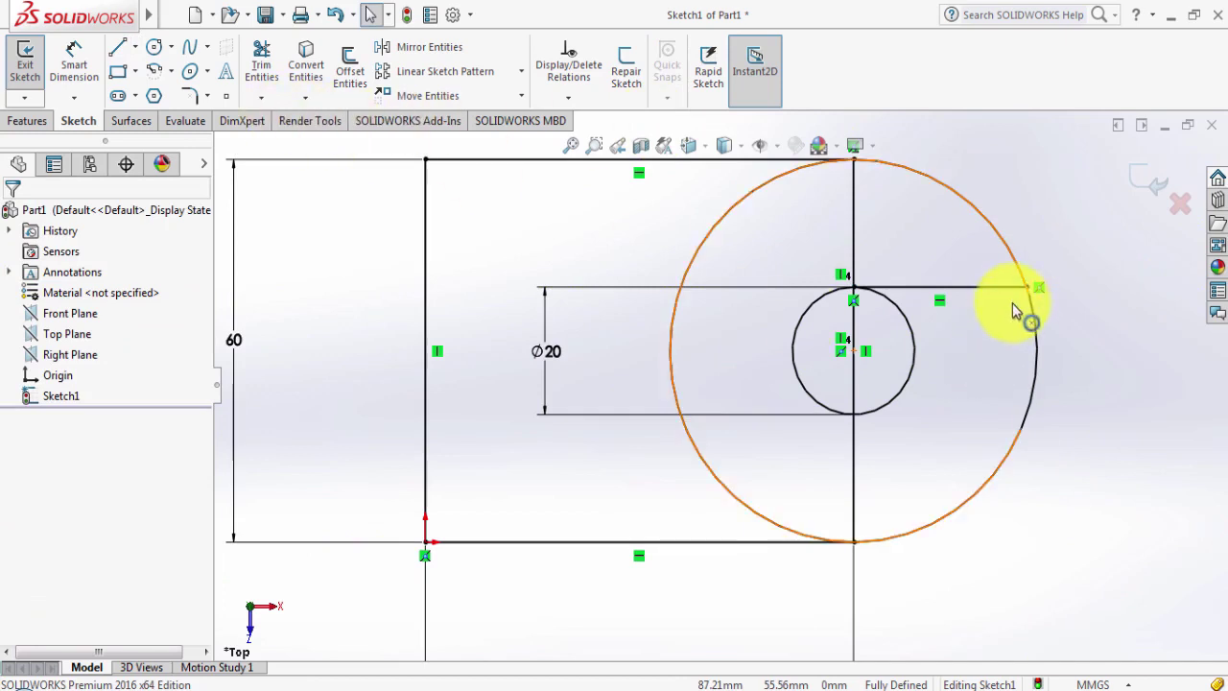
Draw the matching horizontal line from the Ø20 circle's bottom to the large circle.
scroll(1012, 303, down, 2)
scroll(1020, 294, down, 1)
scroll(1019, 292, down, 2)
scroll(726, 335, down, 1)
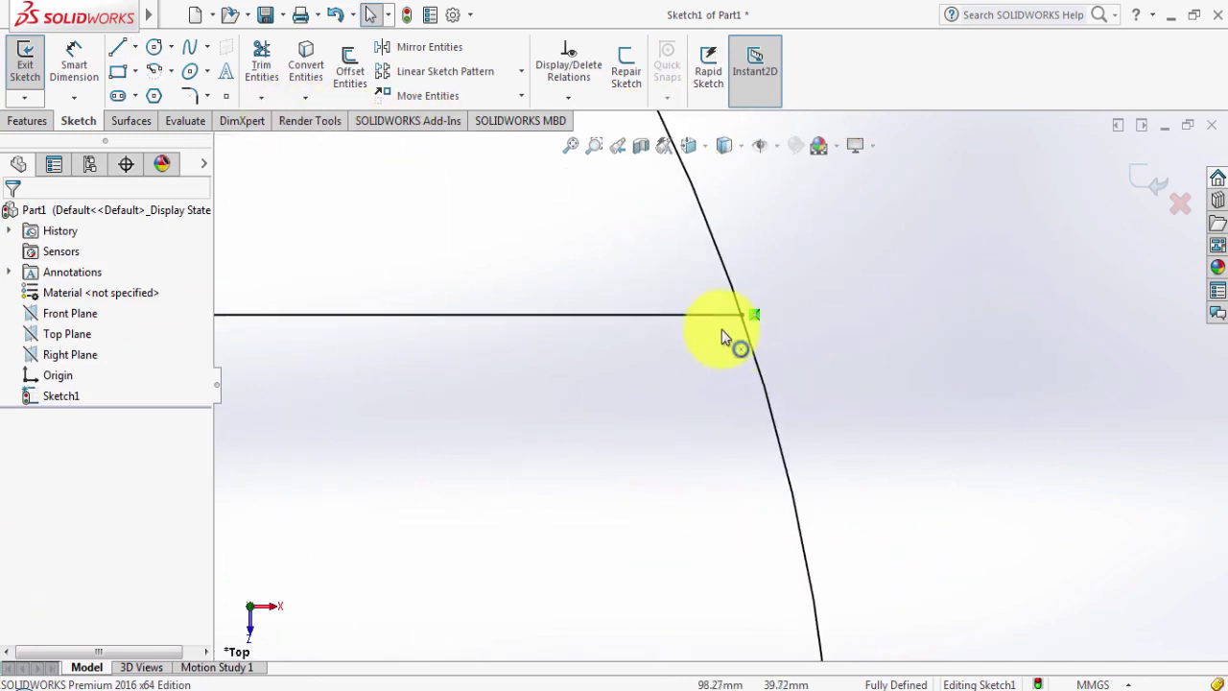
scroll(735, 329, down, 1)
scroll(757, 345, down, 1)
scroll(767, 346, up, 1)
scroll(759, 315, up, 2)
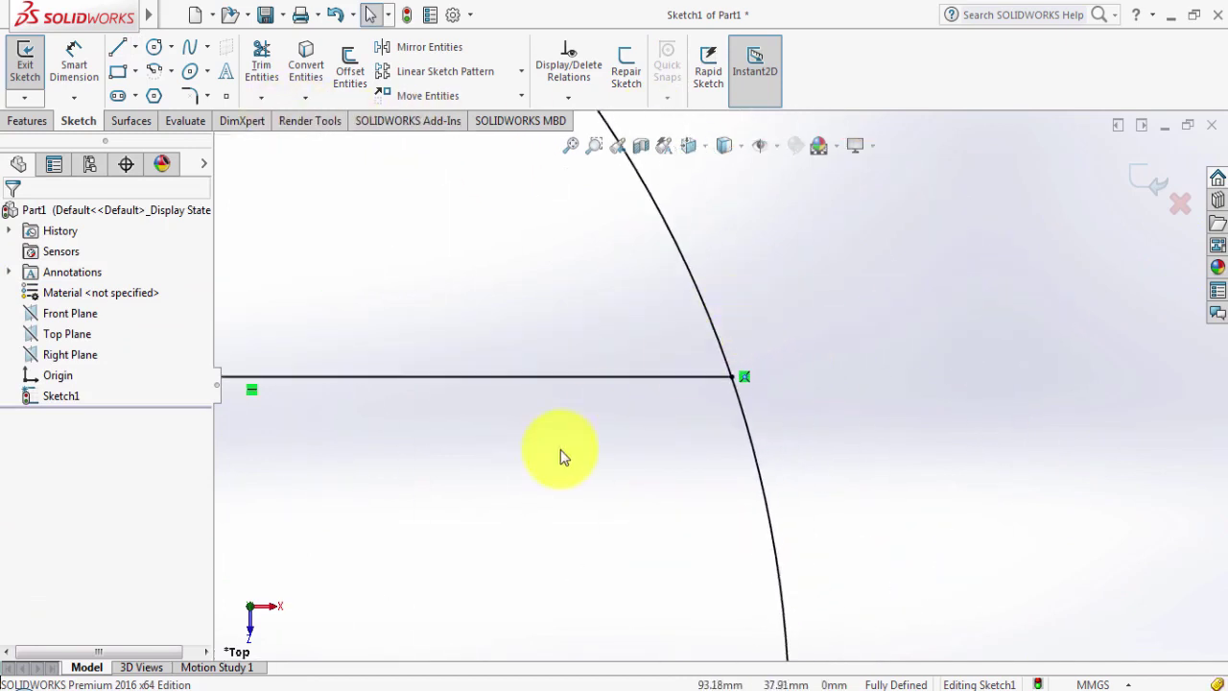
scroll(562, 455, up, 2)
scroll(565, 438, up, 2)
scroll(565, 433, down, 3)
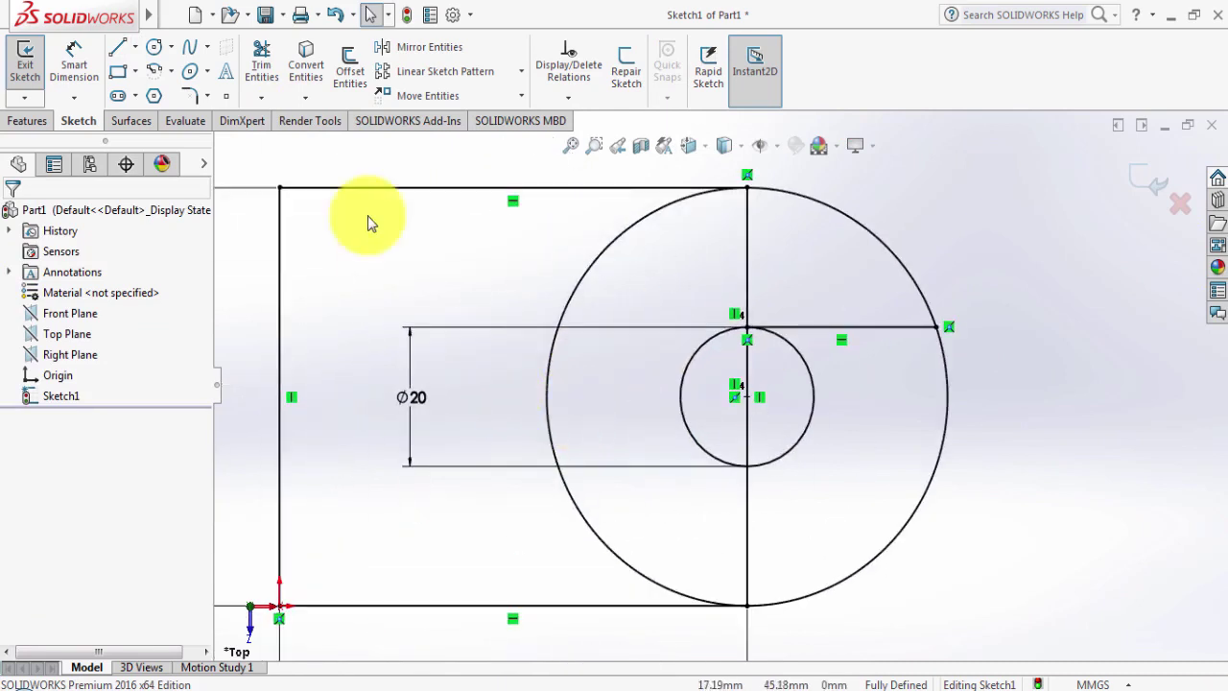
click(116, 50)
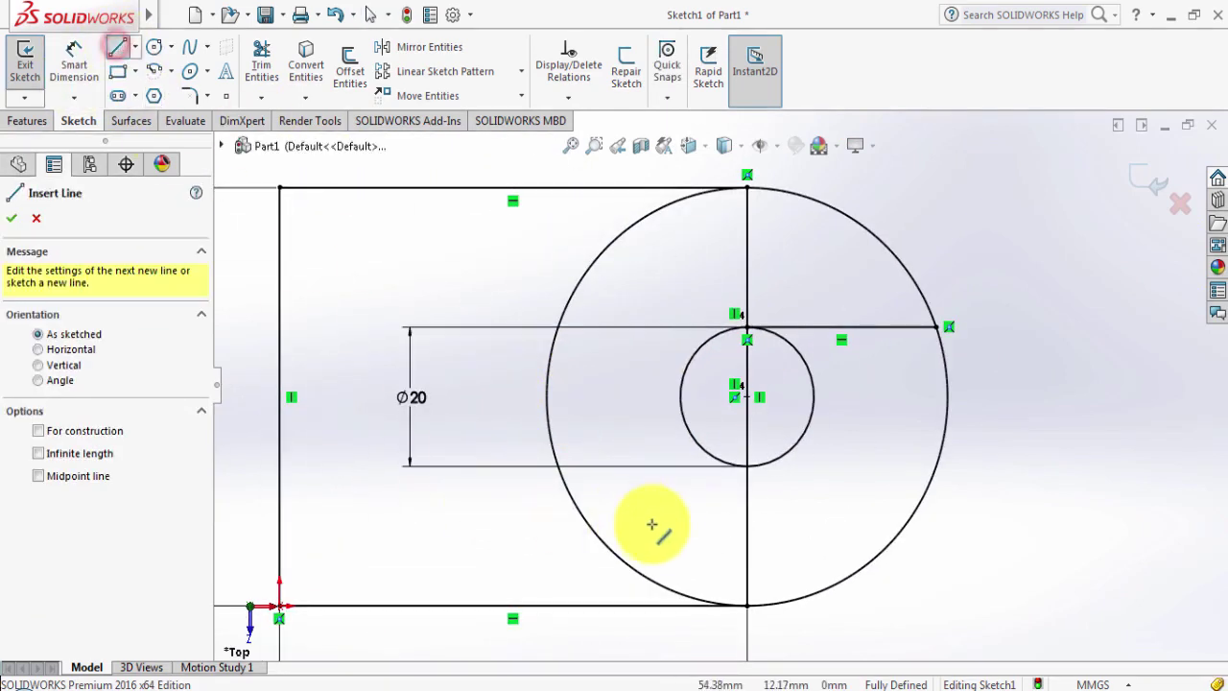
click(749, 466)
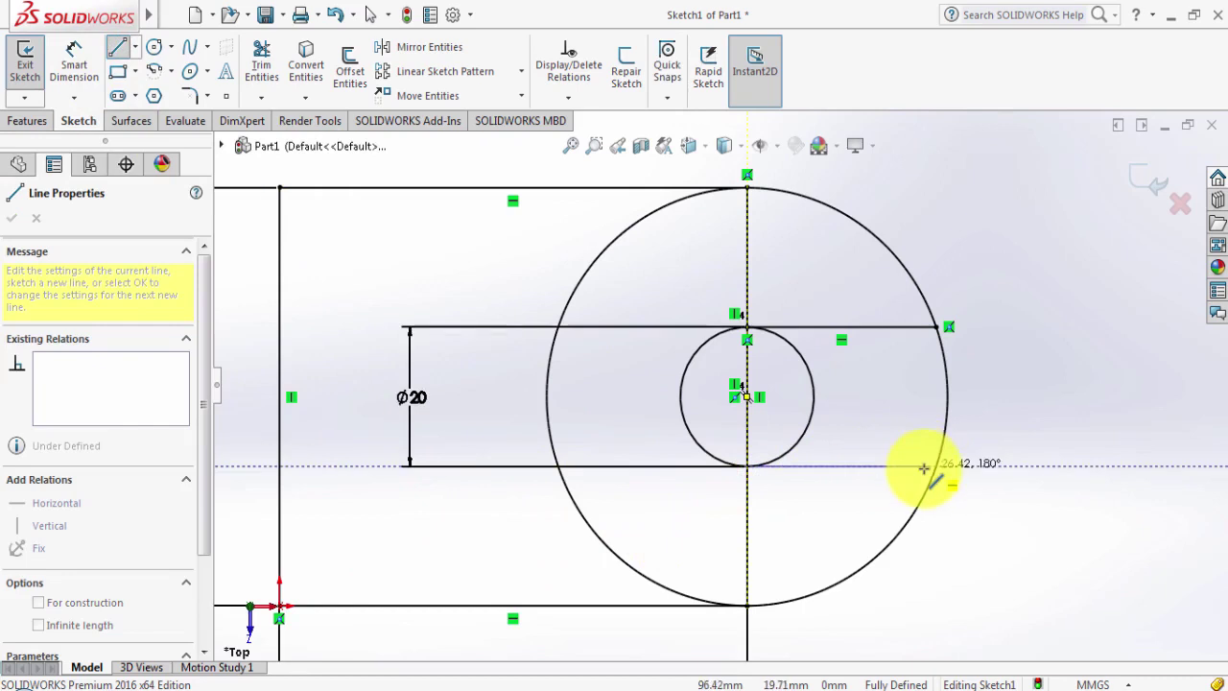
click(933, 468)
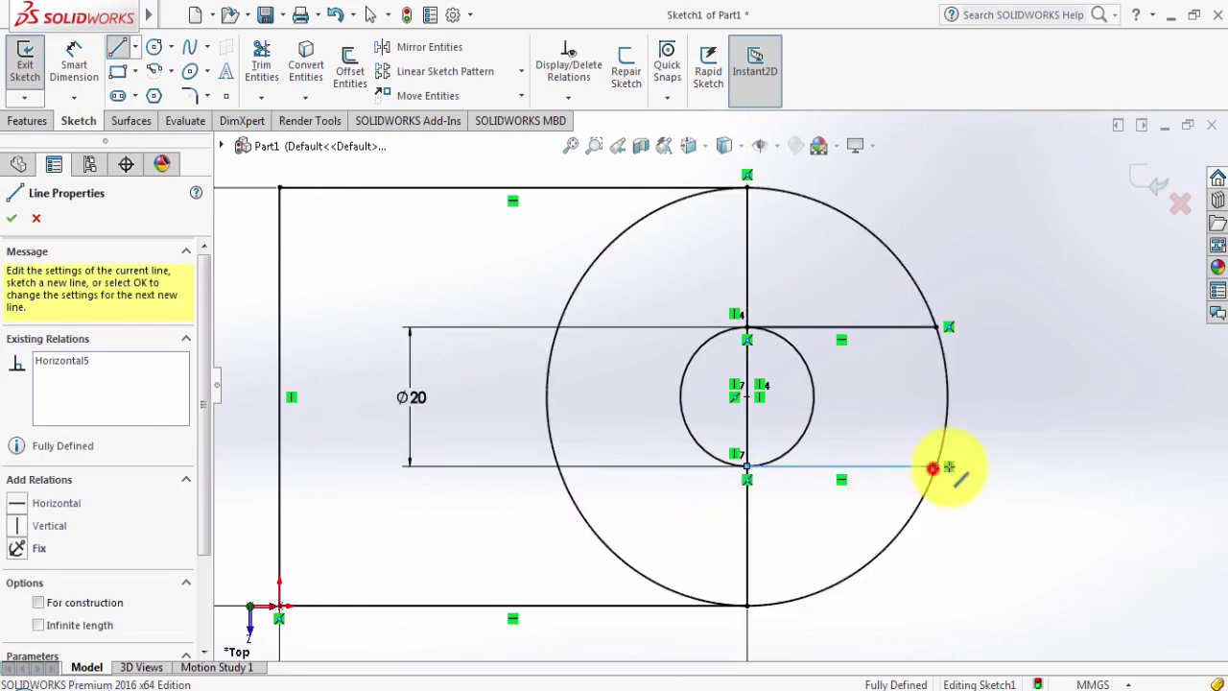
right_click(1028, 422)
click(1060, 444)
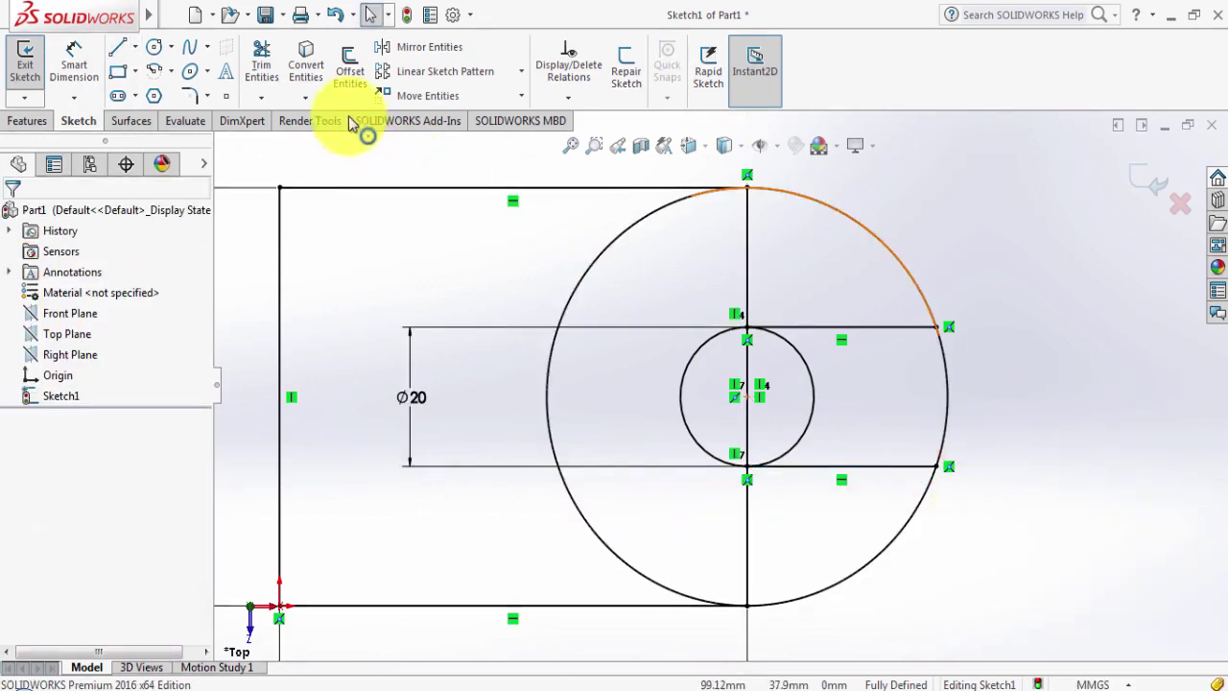
Begin trimming the small circle with Trim Entities.
click(261, 57)
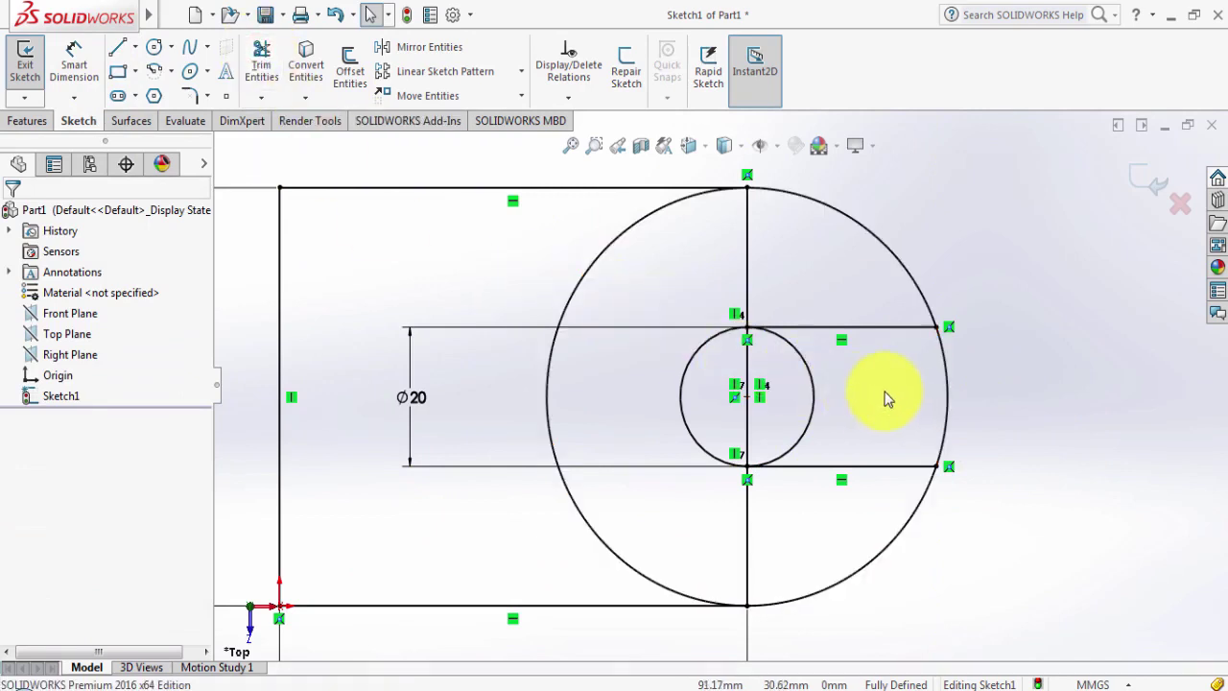
drag(881, 391, 785, 395)
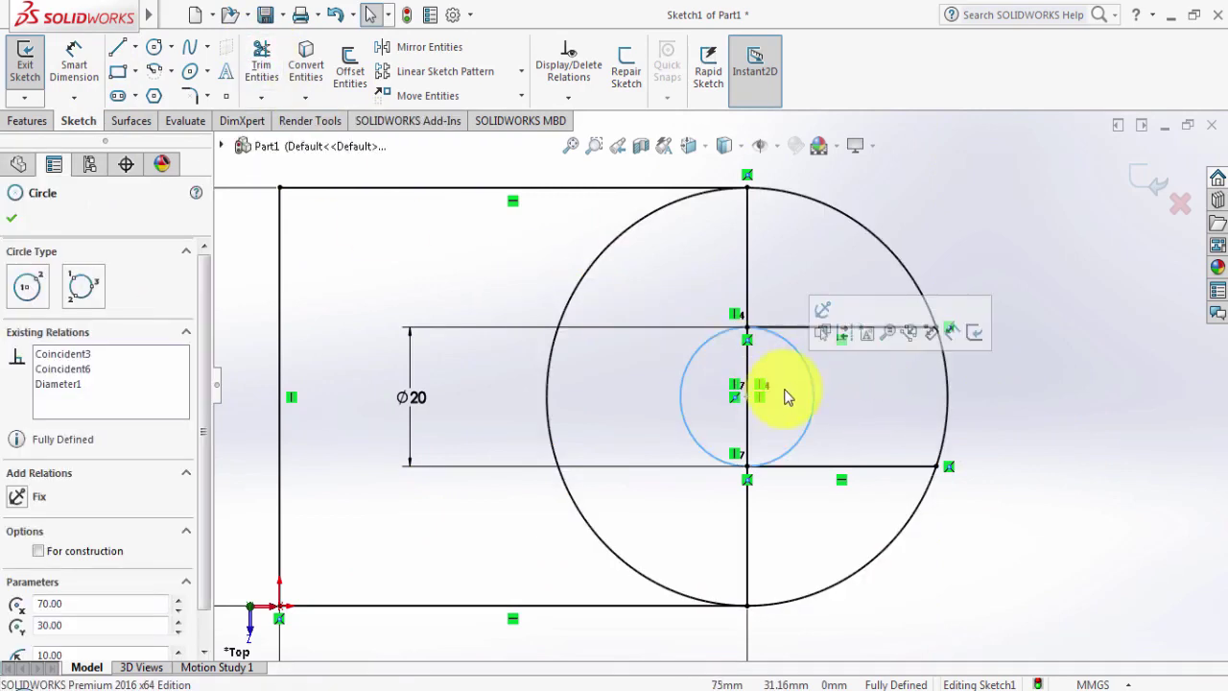
click(860, 387)
Trim away the Ø20 circle's right half and the upper inner line segment.
click(261, 58)
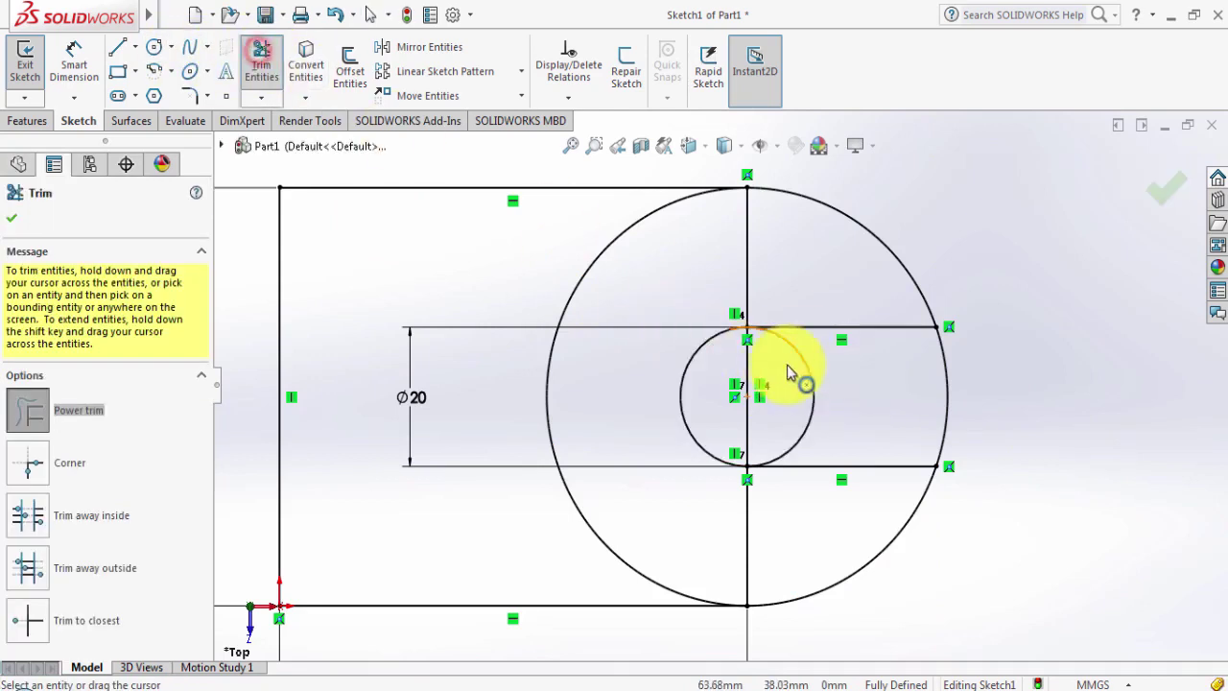
mouse_move(847, 380)
mouse_down()
mouse_move(787, 396)
mouse_move(768, 364)
mouse_up()
scroll(744, 406, up, 2)
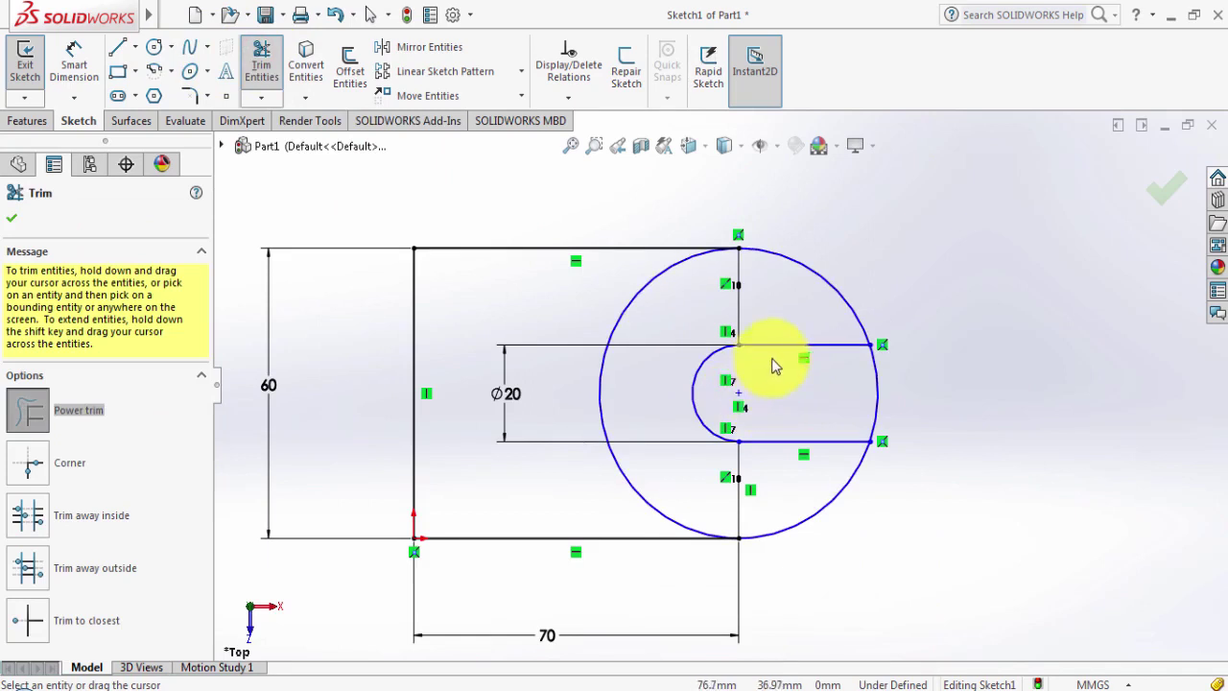
scroll(762, 345, down, 1)
drag(780, 289, 685, 288)
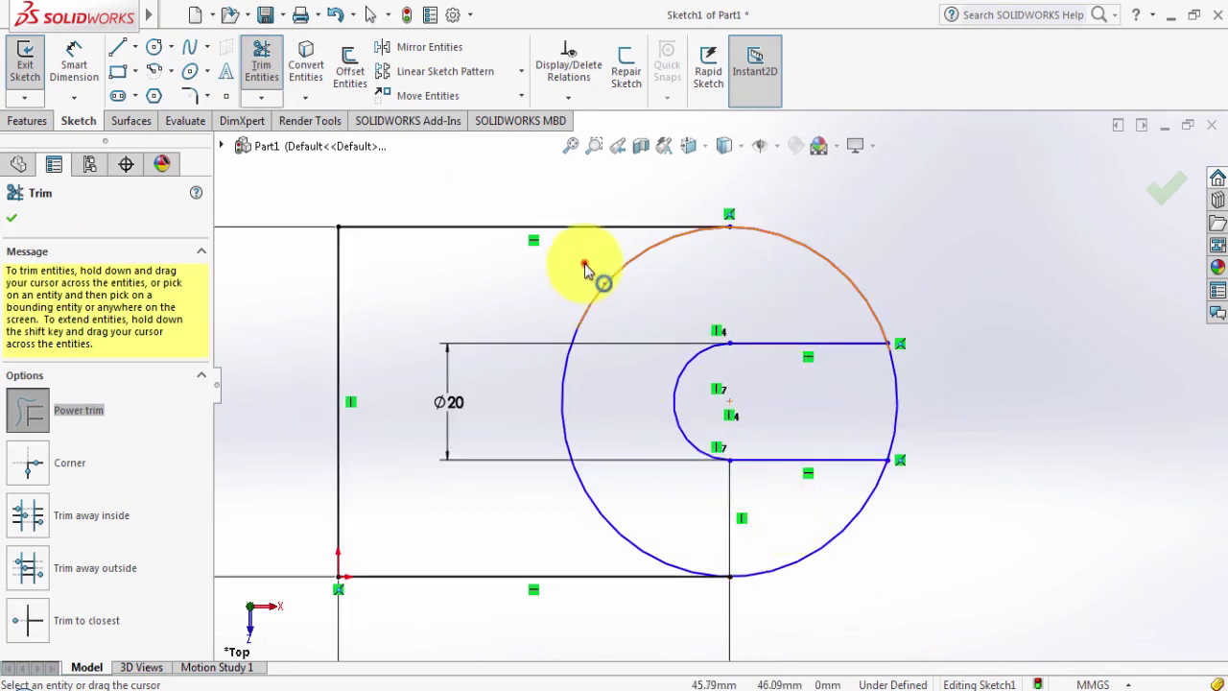
Trim the large circle's left arcs and the remaining unwanted lower segments.
drag(583, 262, 634, 325)
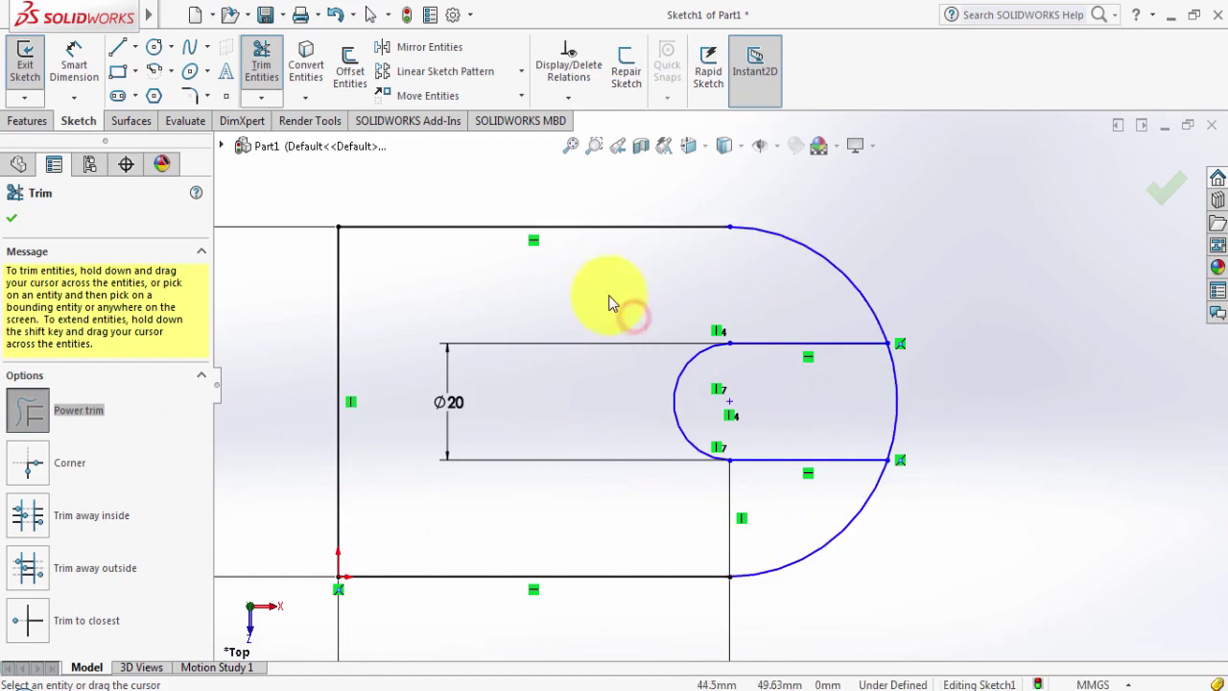
mouse_move(654, 500)
mouse_down()
mouse_move(952, 403)
mouse_move(865, 407)
mouse_up()
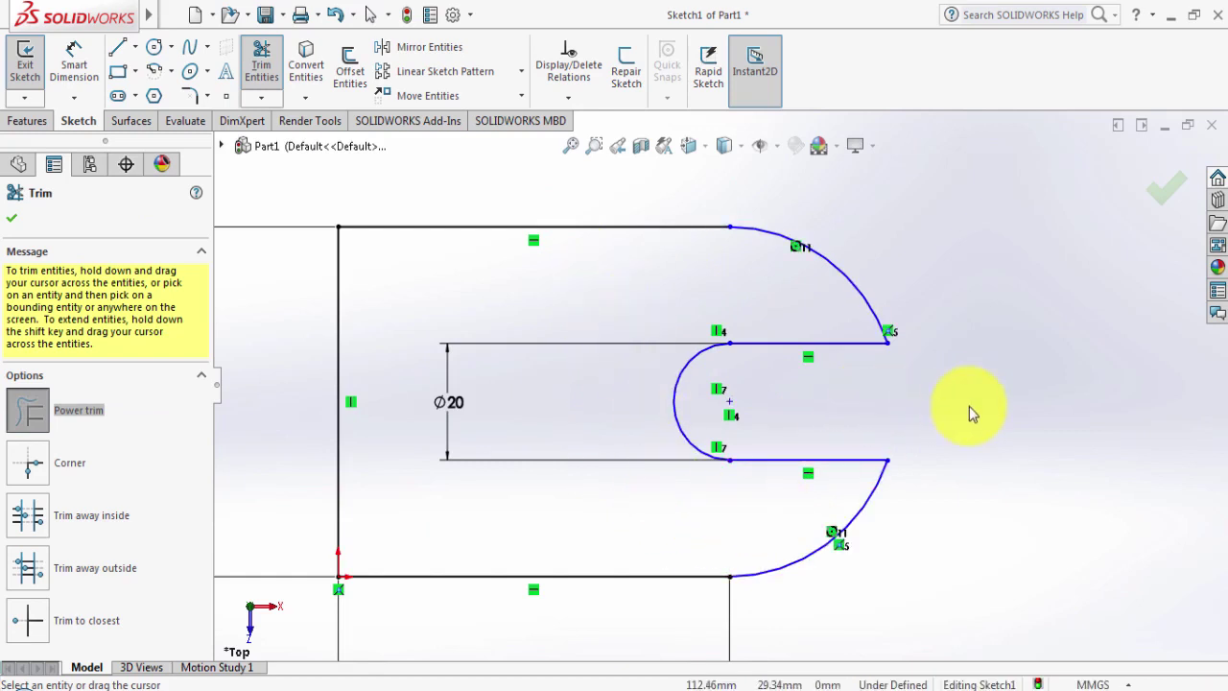
scroll(920, 401, up, 2)
scroll(685, 398, up, 1)
scroll(658, 403, down, 2)
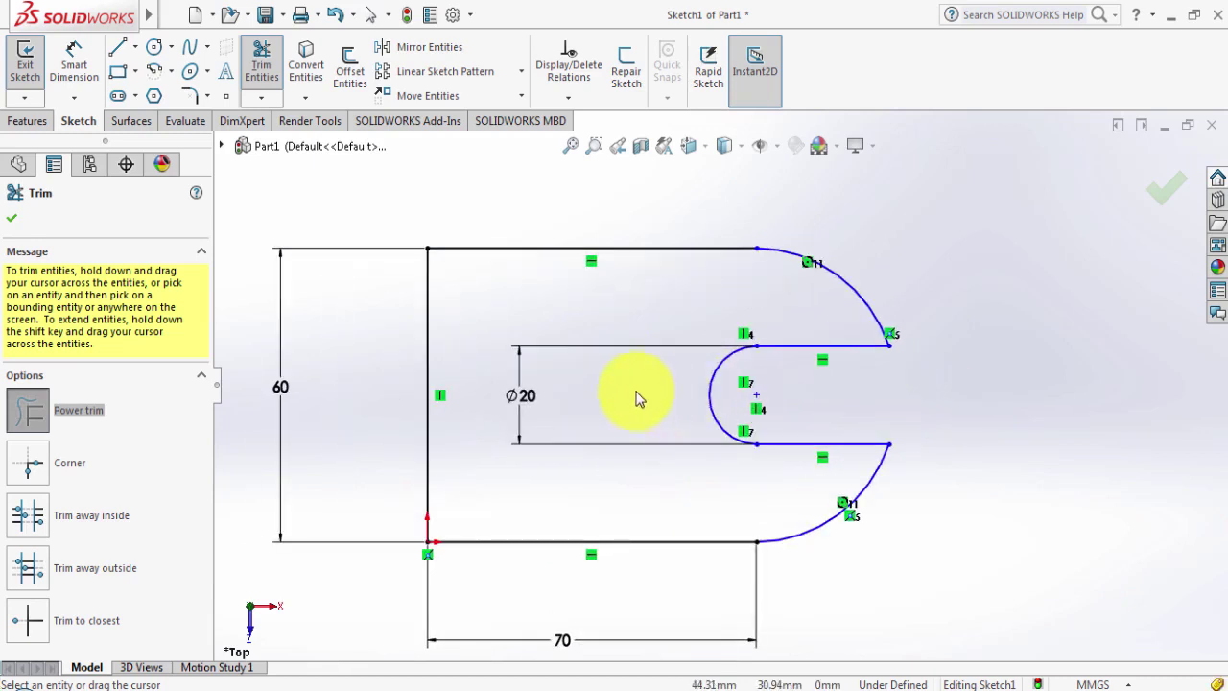
Make the slot arc's centre point vertical with the bottom corner point.
click(9, 220)
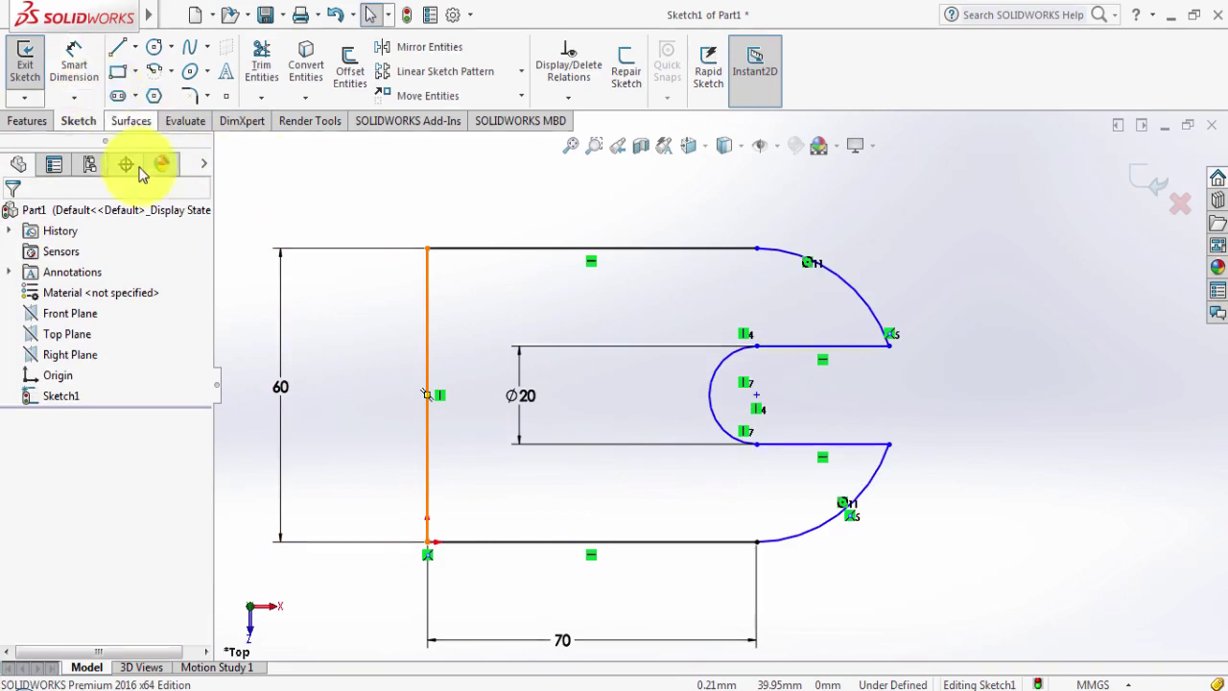
click(756, 396)
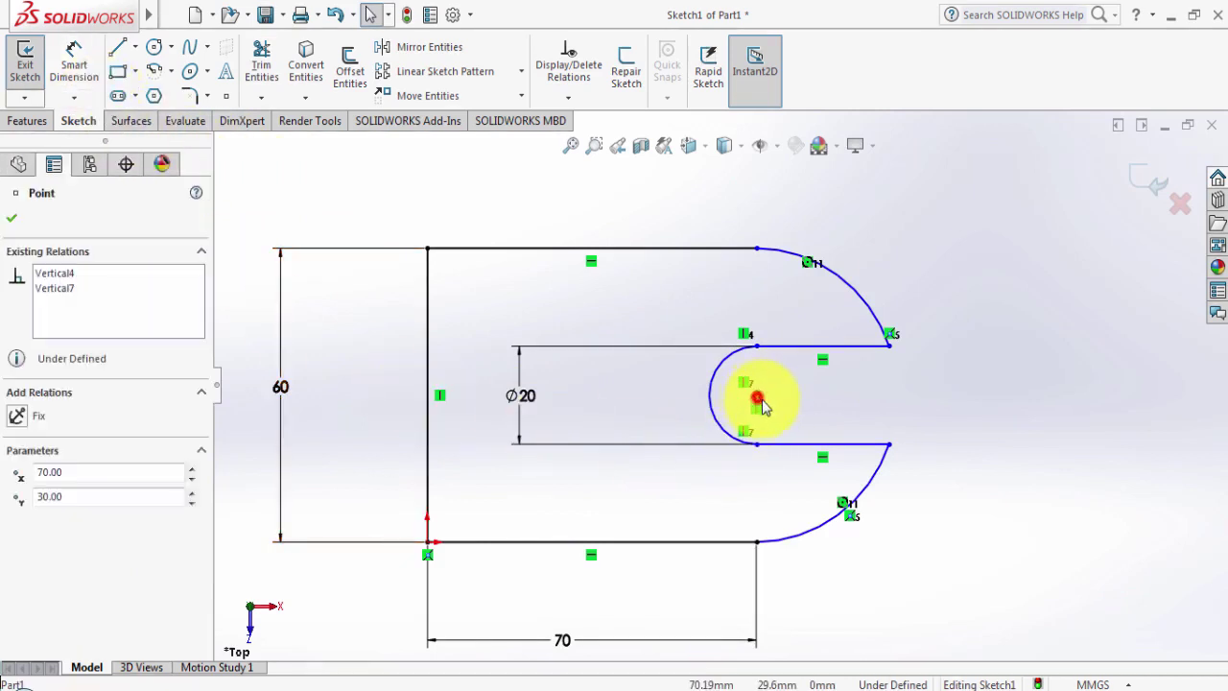
ctrl+click(757, 543)
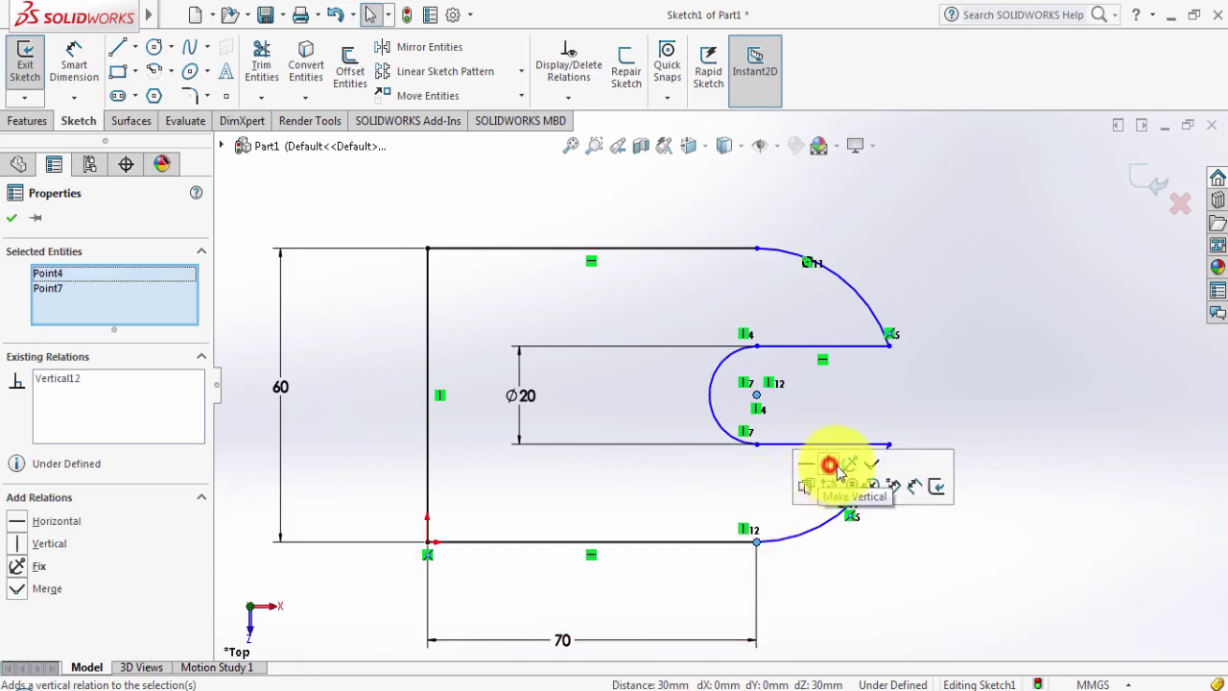
click(1064, 416)
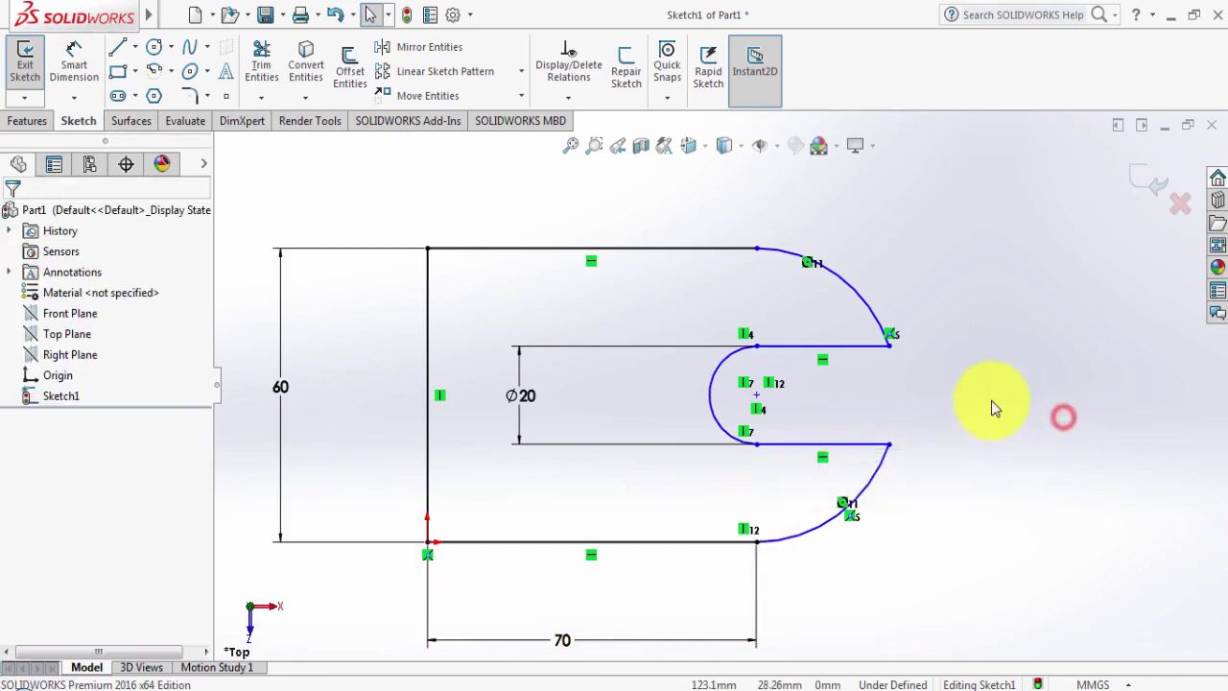
Dimension the arc centre 30 mm above the origin, fully defining the sketch.
click(77, 59)
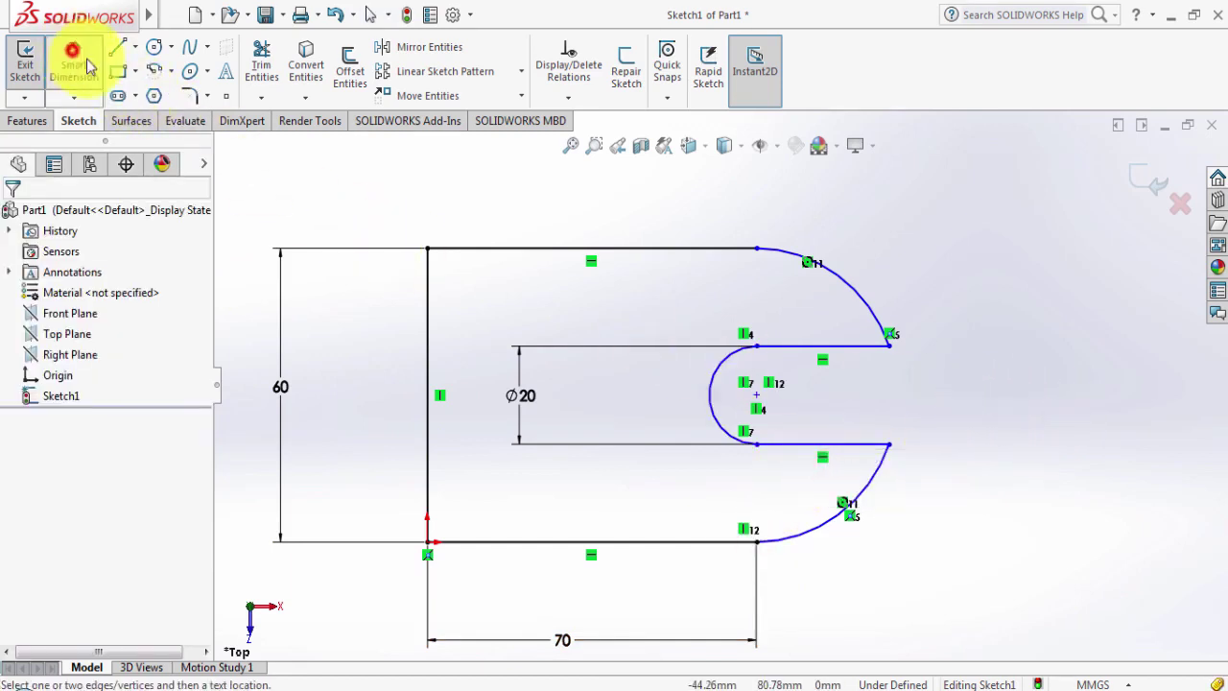
click(427, 544)
click(758, 396)
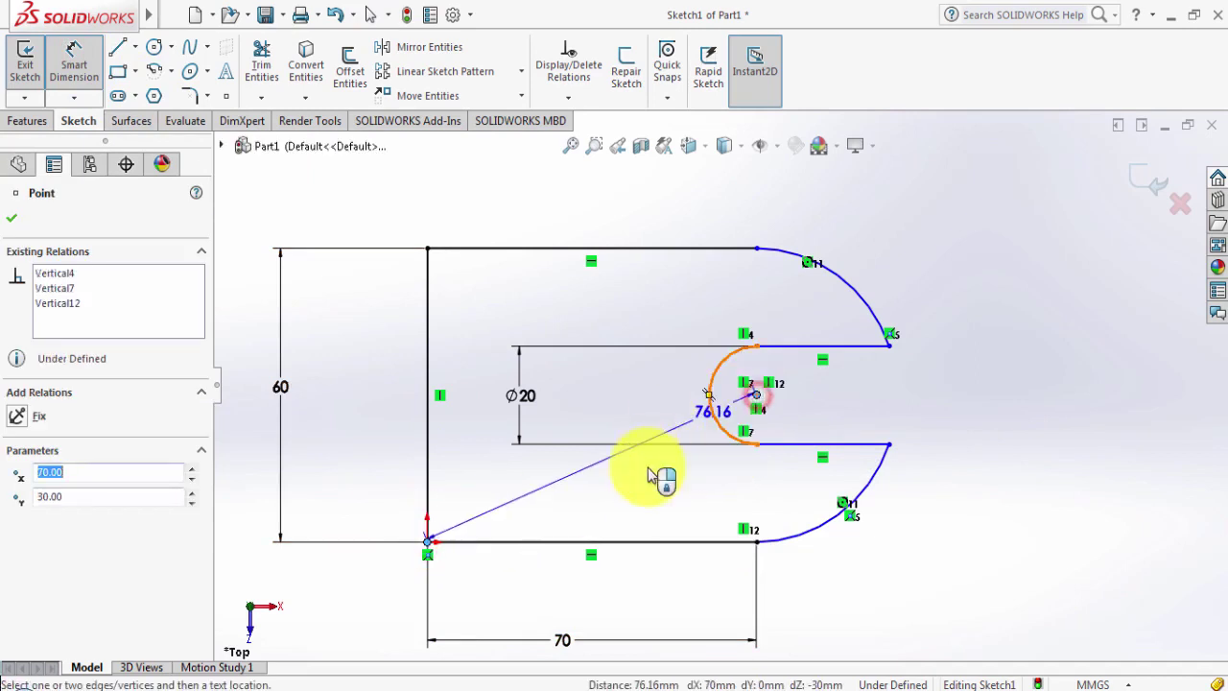
click(353, 477)
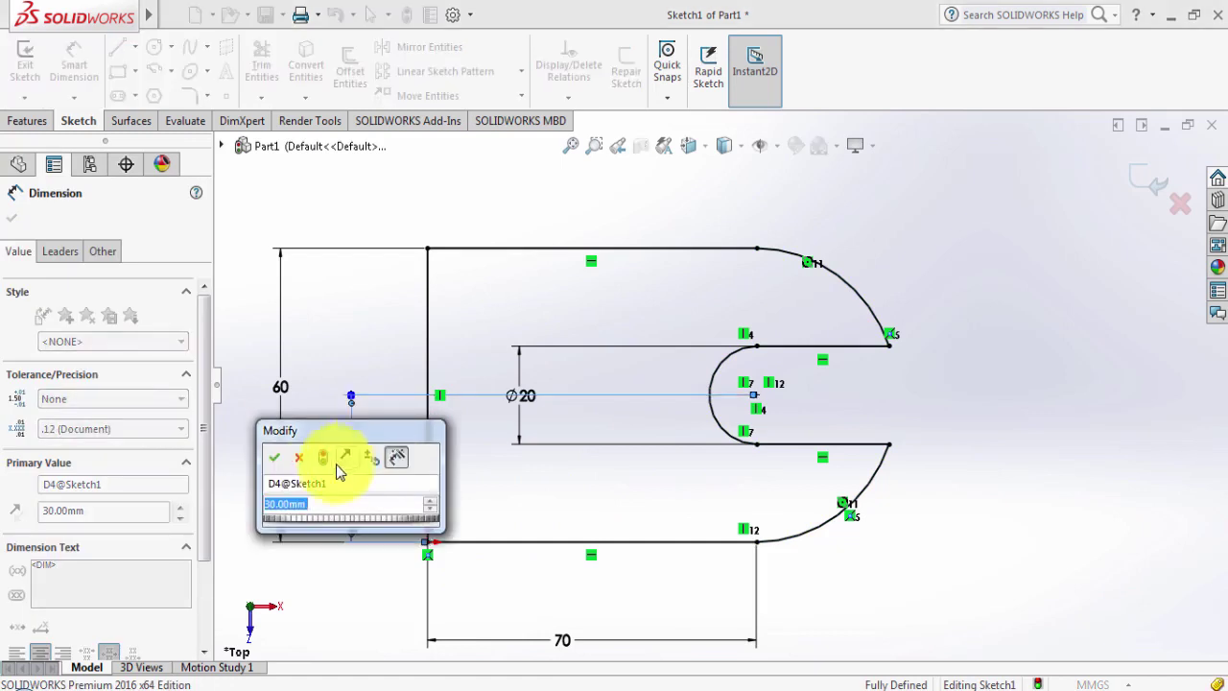
click(275, 460)
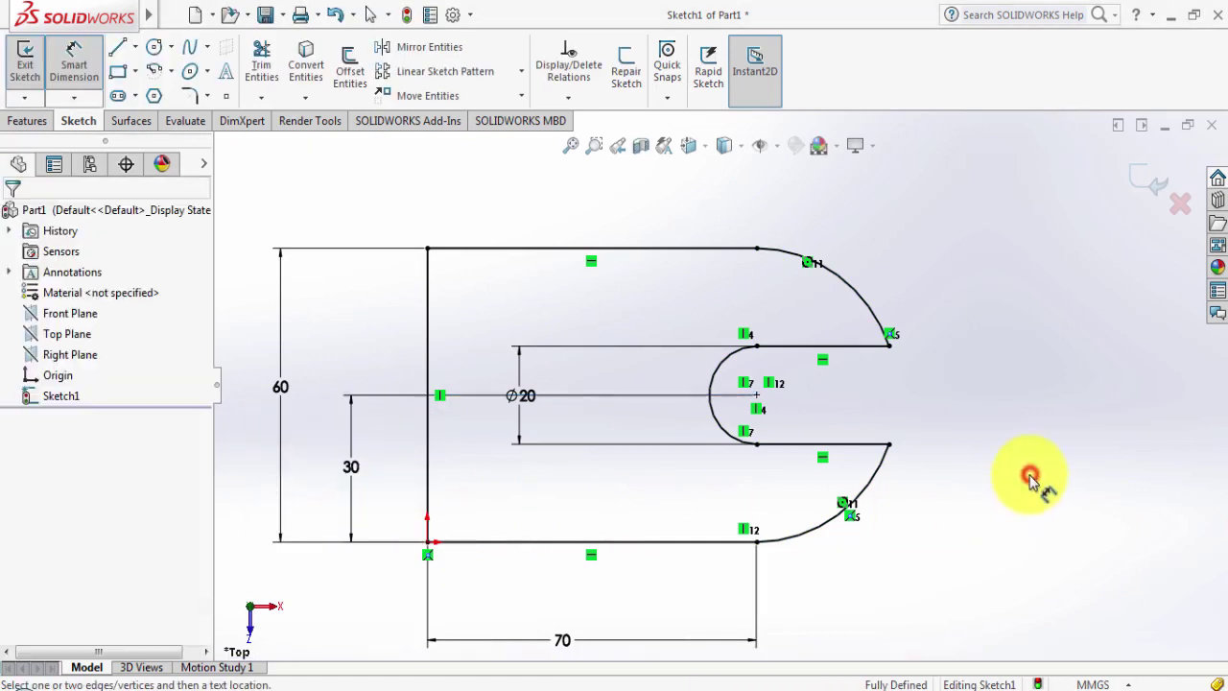
key(f)
scroll(571, 420, down, 2)
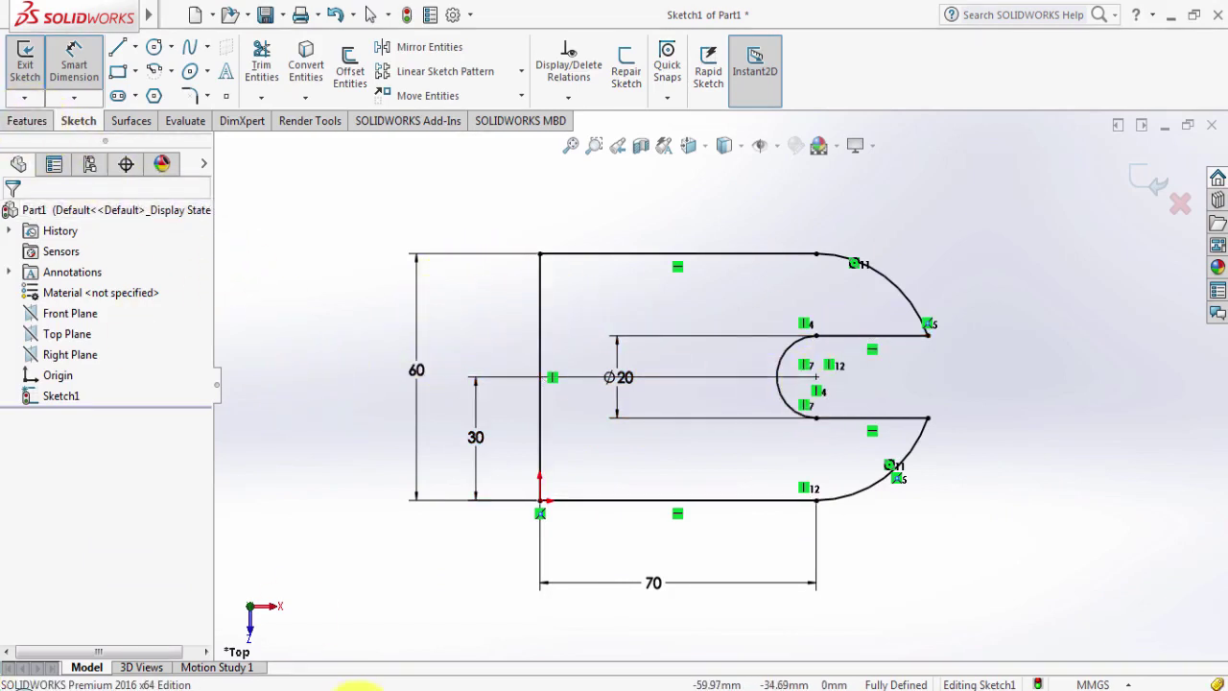
Show the isometric reference drawing with its 15, 65, R30 and 70 dimensions.
click(365, 681)
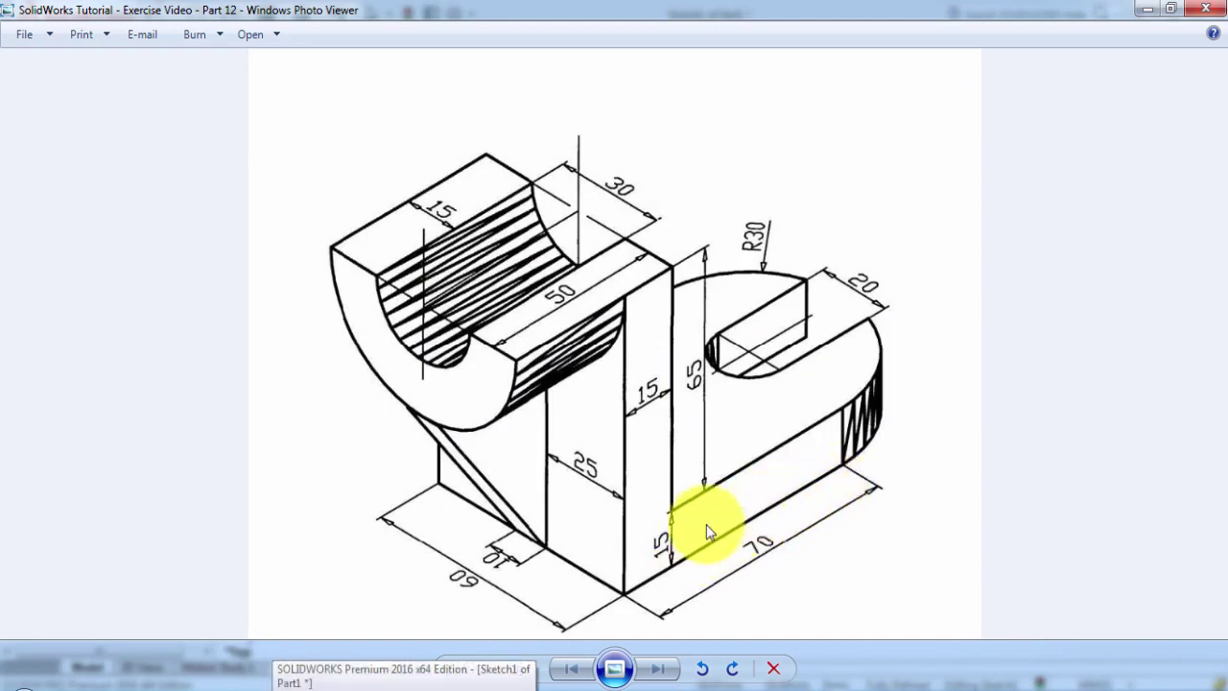
Extrude the slotted sketch 15 mm as Boss-Extrude1 and tilt the view.
click(360, 672)
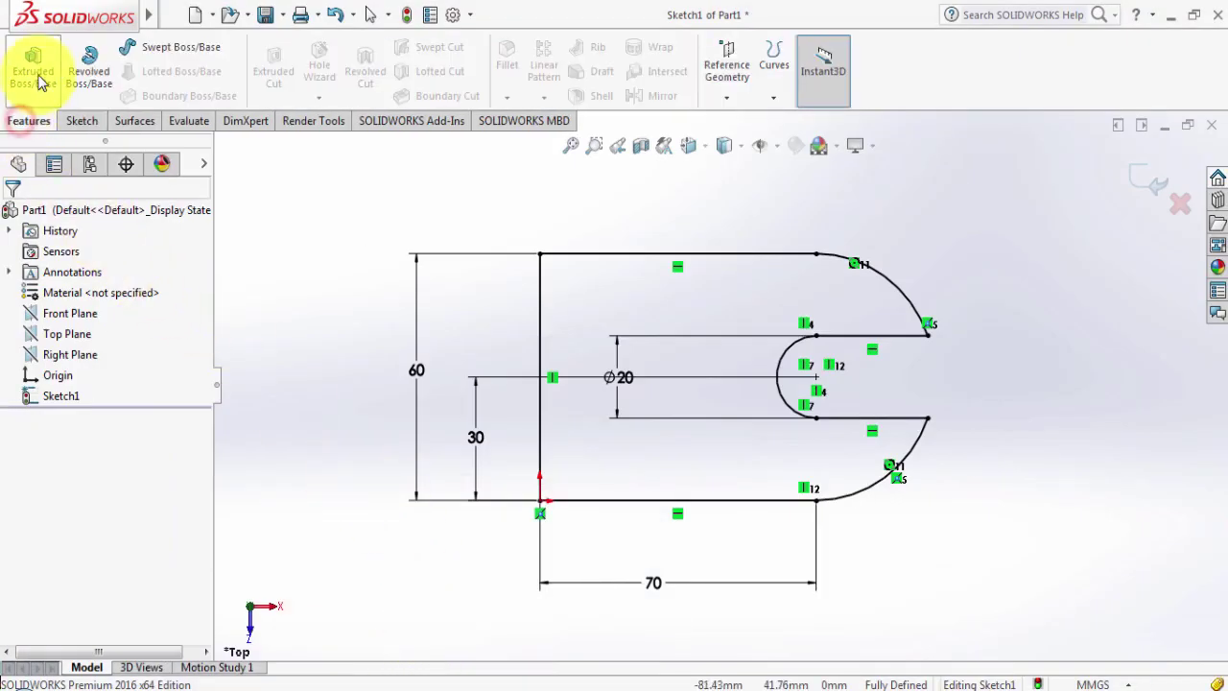
click(35, 67)
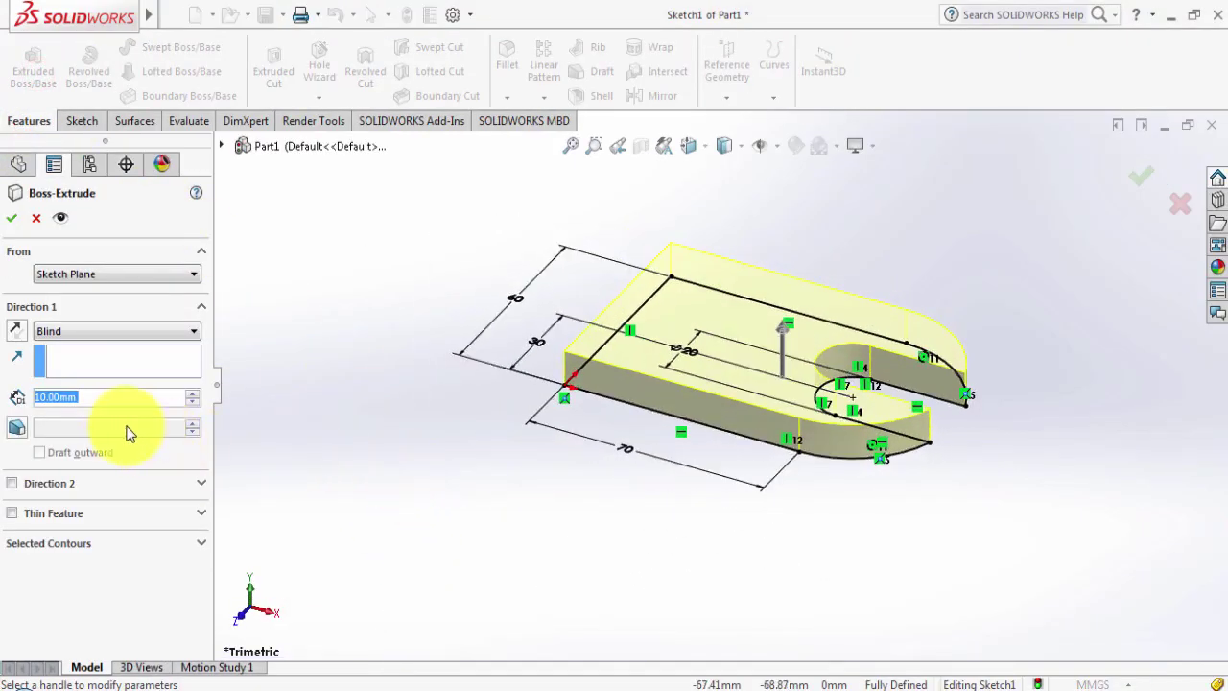
text(15)
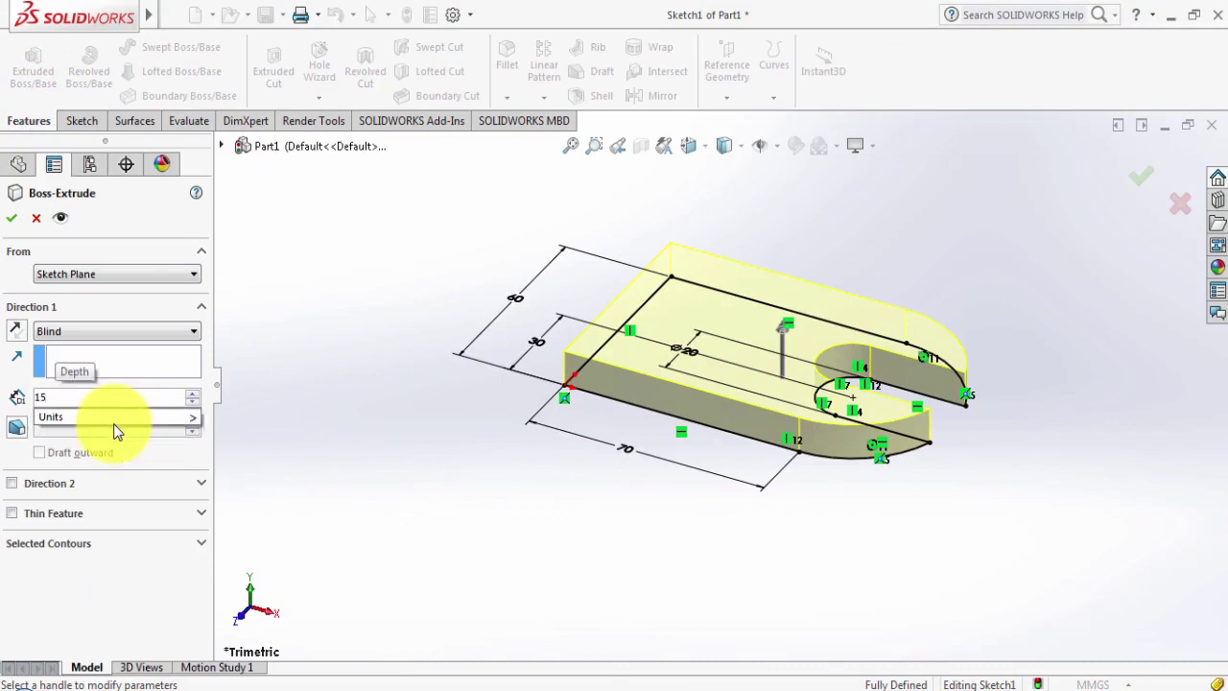
key(Return)
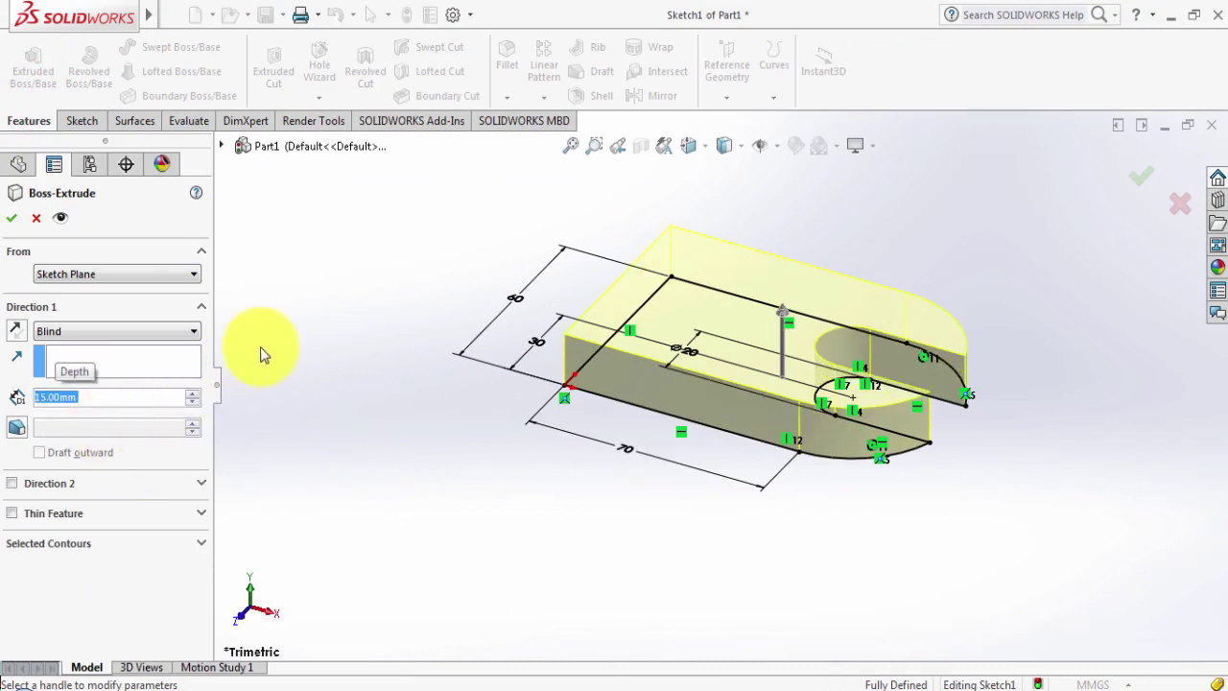
click(11, 217)
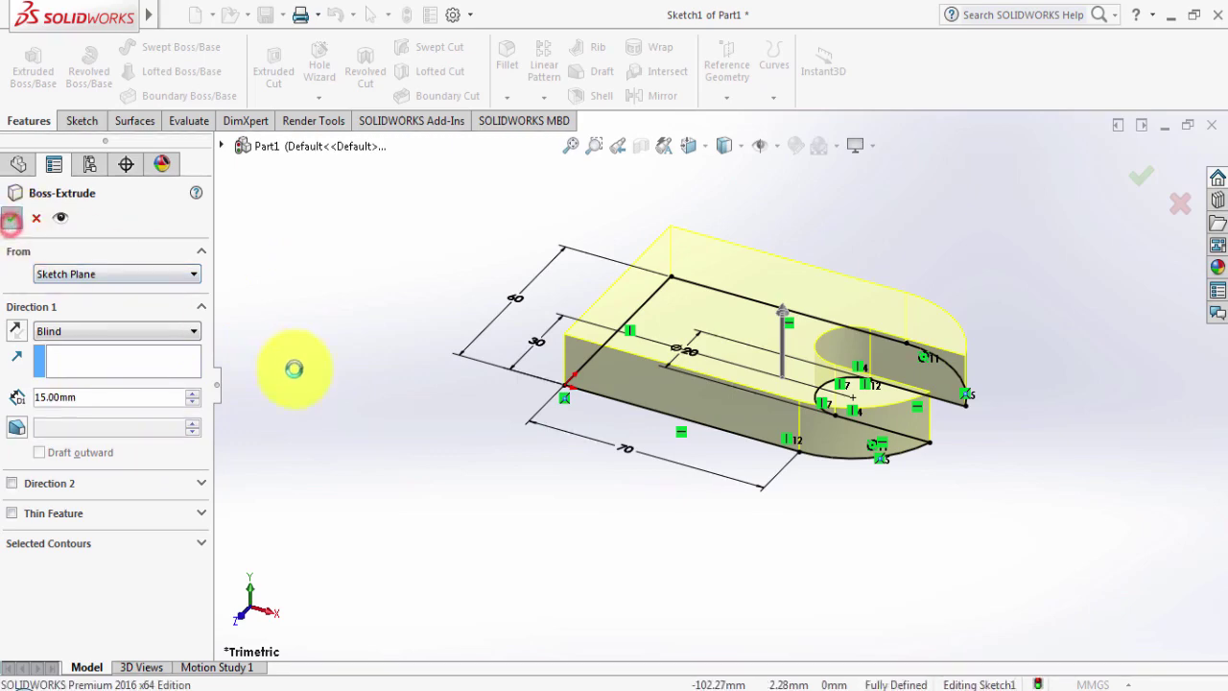
click(303, 388)
middle_drag(444, 456, 507, 534)
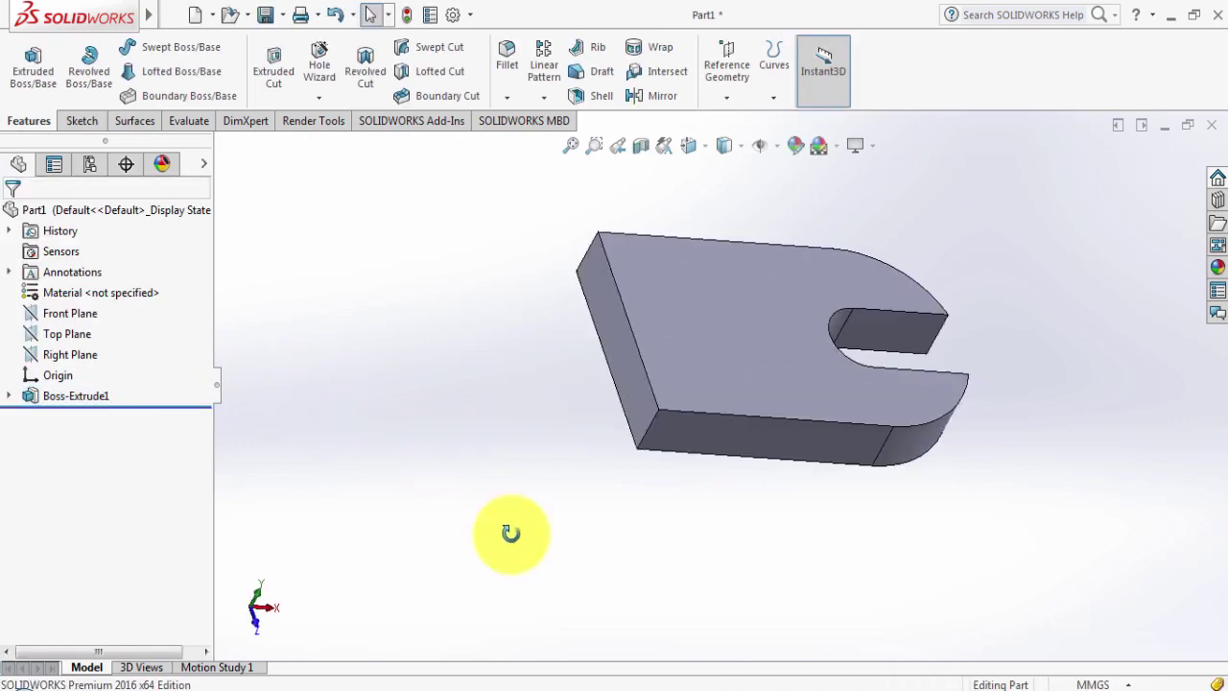
click(365, 683)
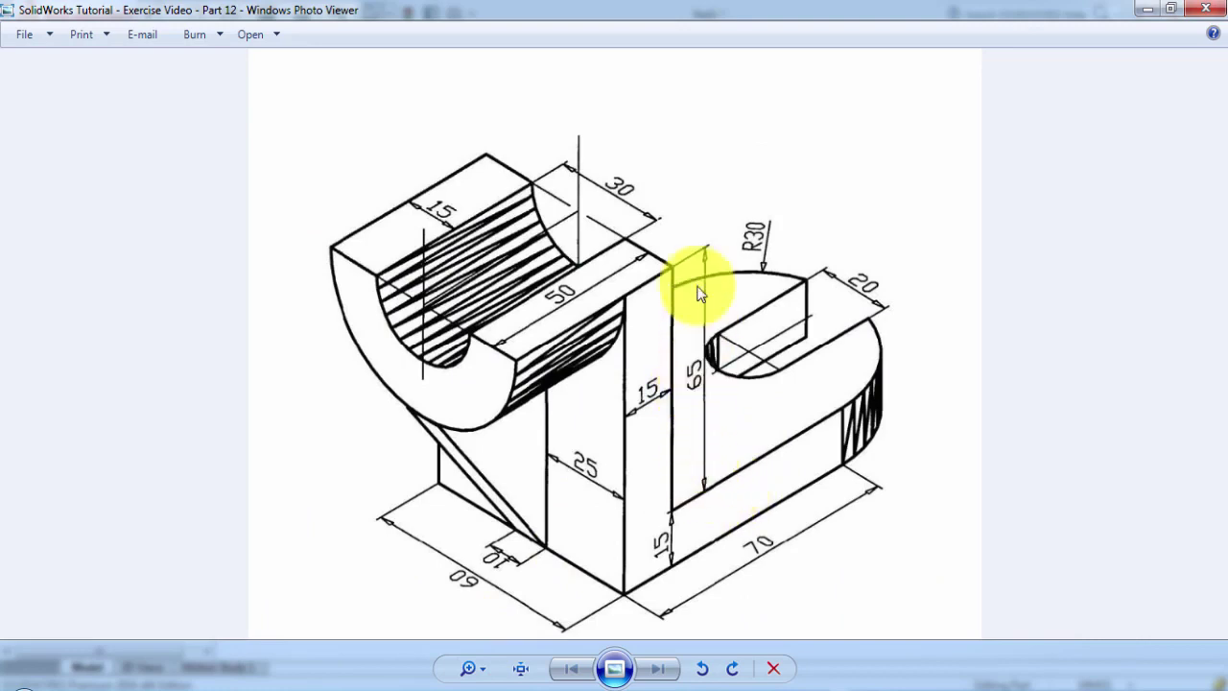
click(394, 679)
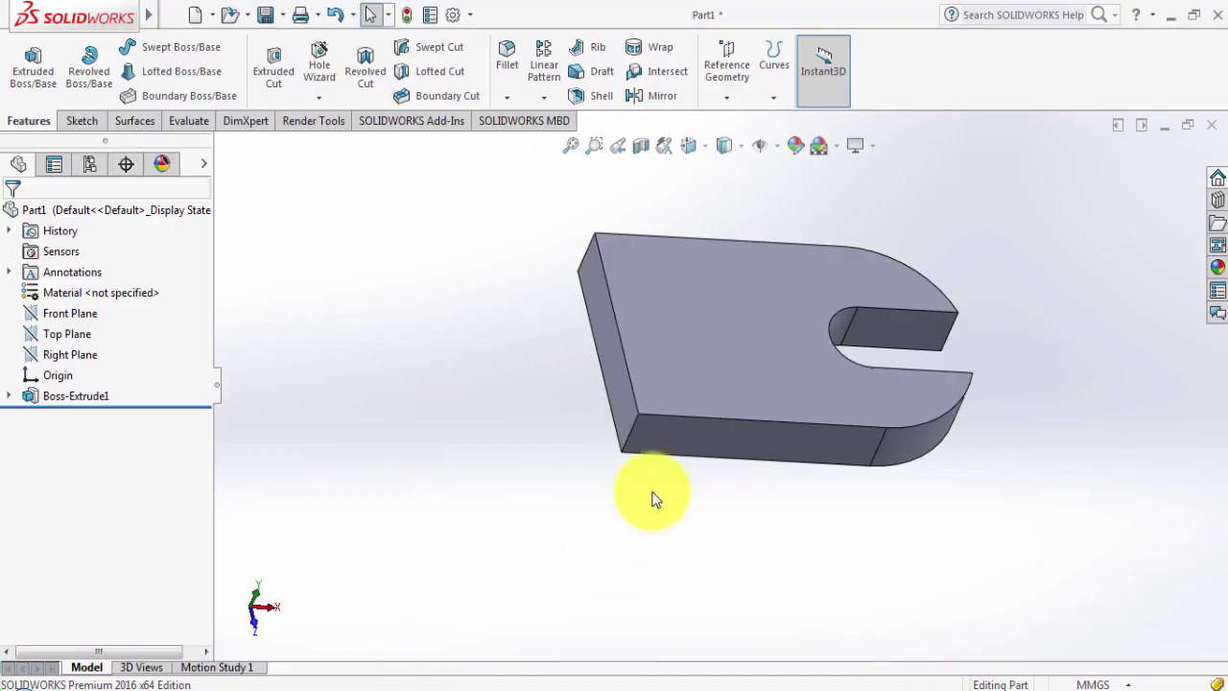
Sketch a full-height rectangle at the left end of the plate's top face.
click(699, 376)
click(772, 320)
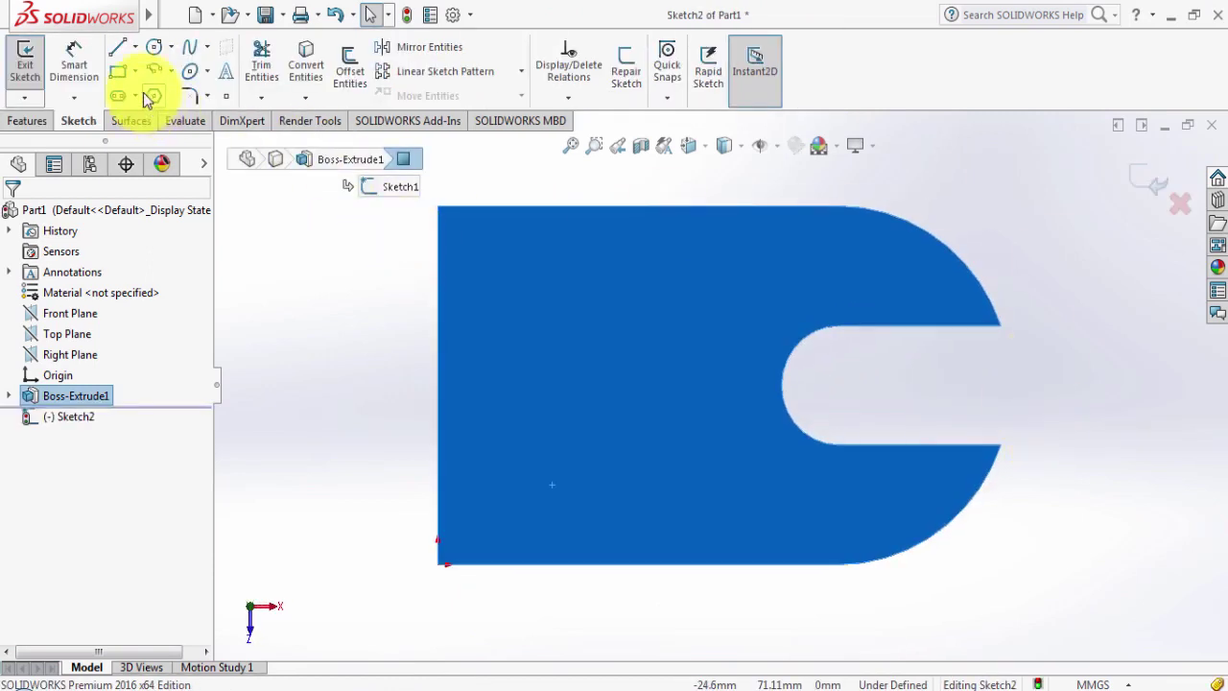
click(116, 73)
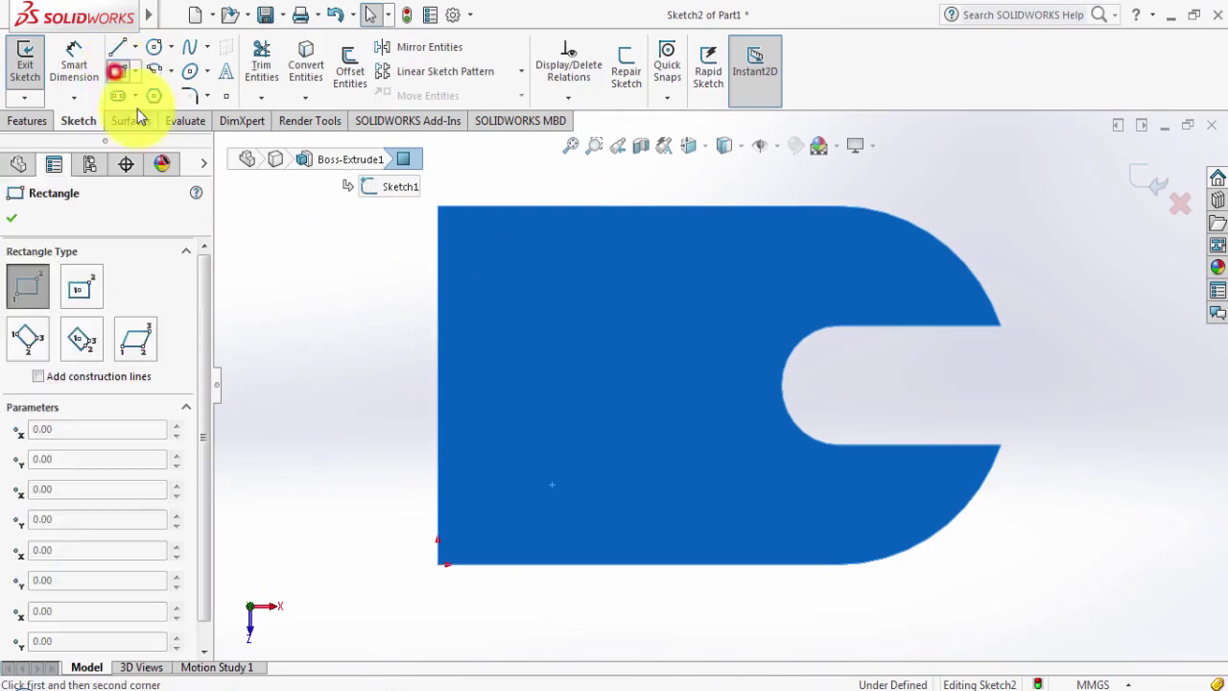
click(437, 208)
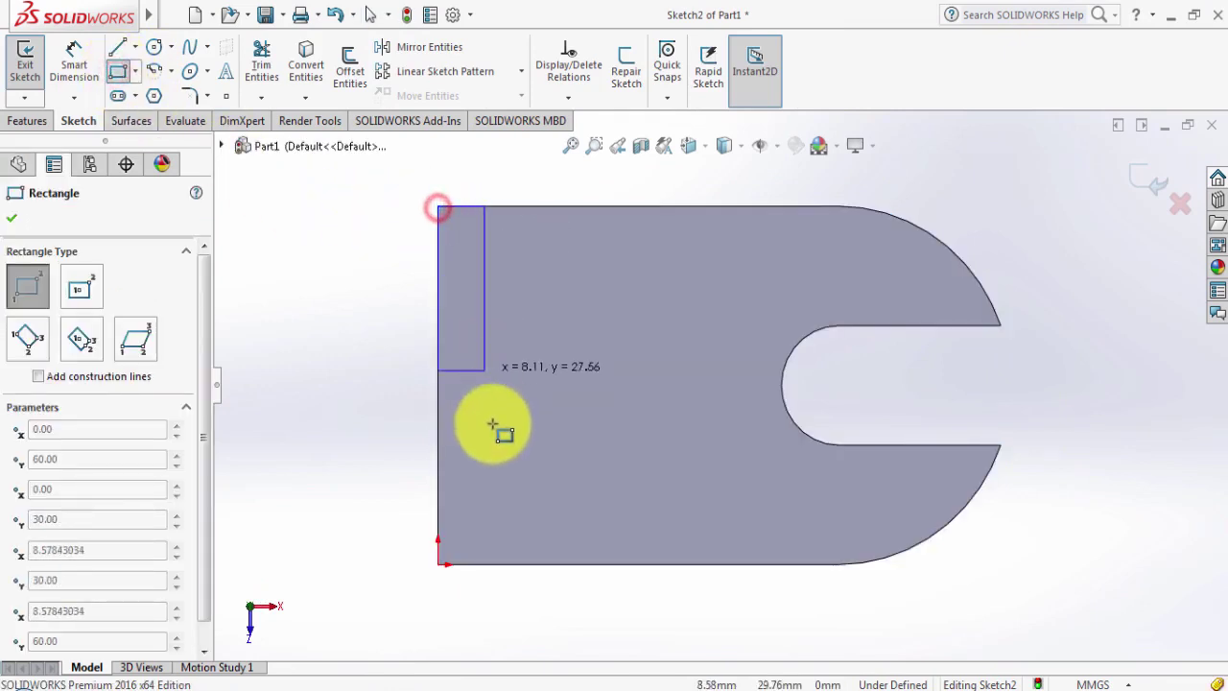
click(526, 564)
right_click(630, 470)
click(669, 477)
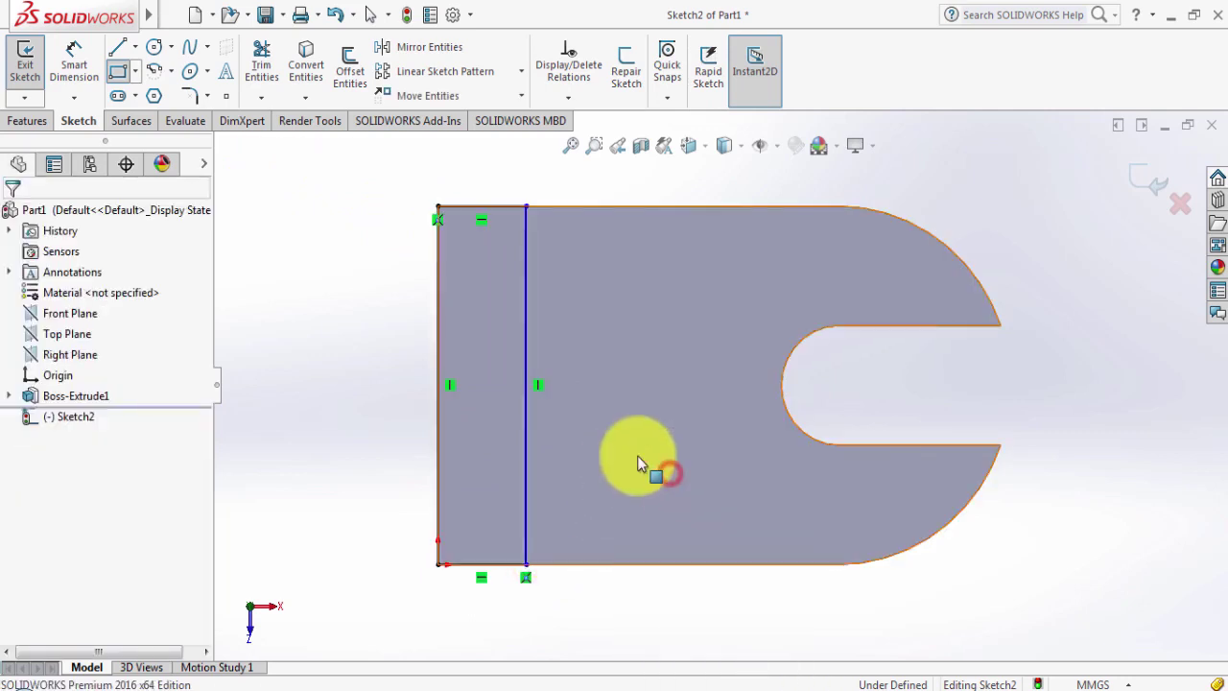
Dimension the rectangle's width to 15 mm from the plate's left edge.
click(73, 58)
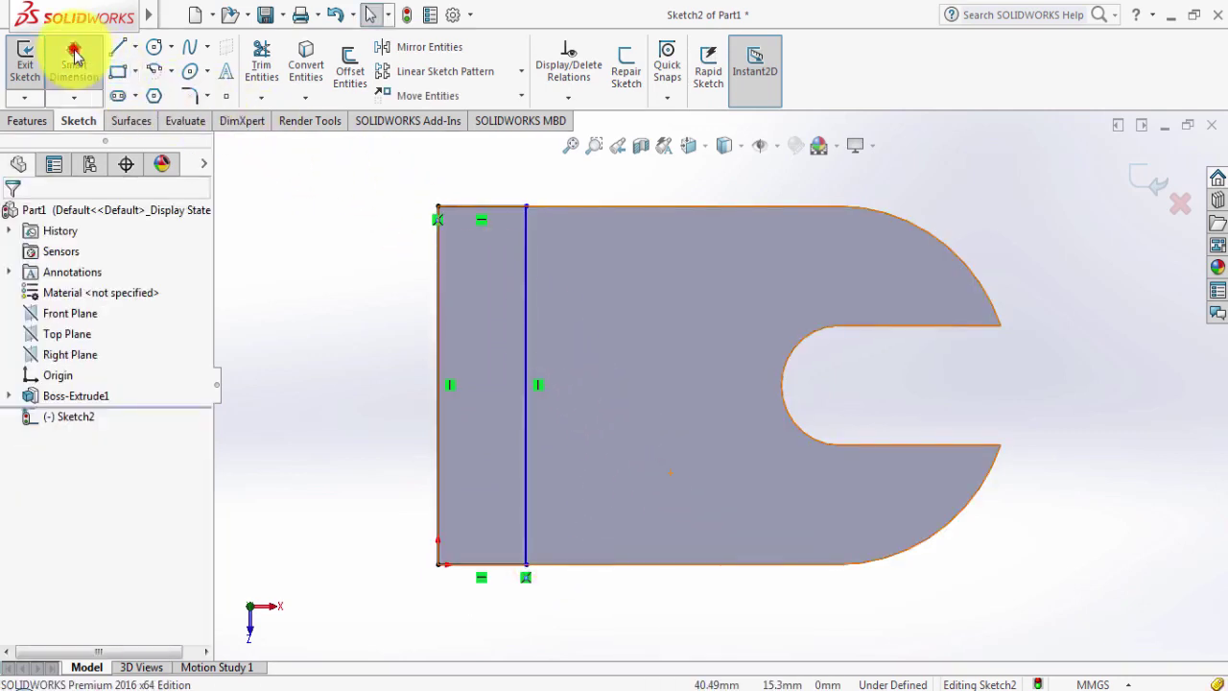
click(435, 310)
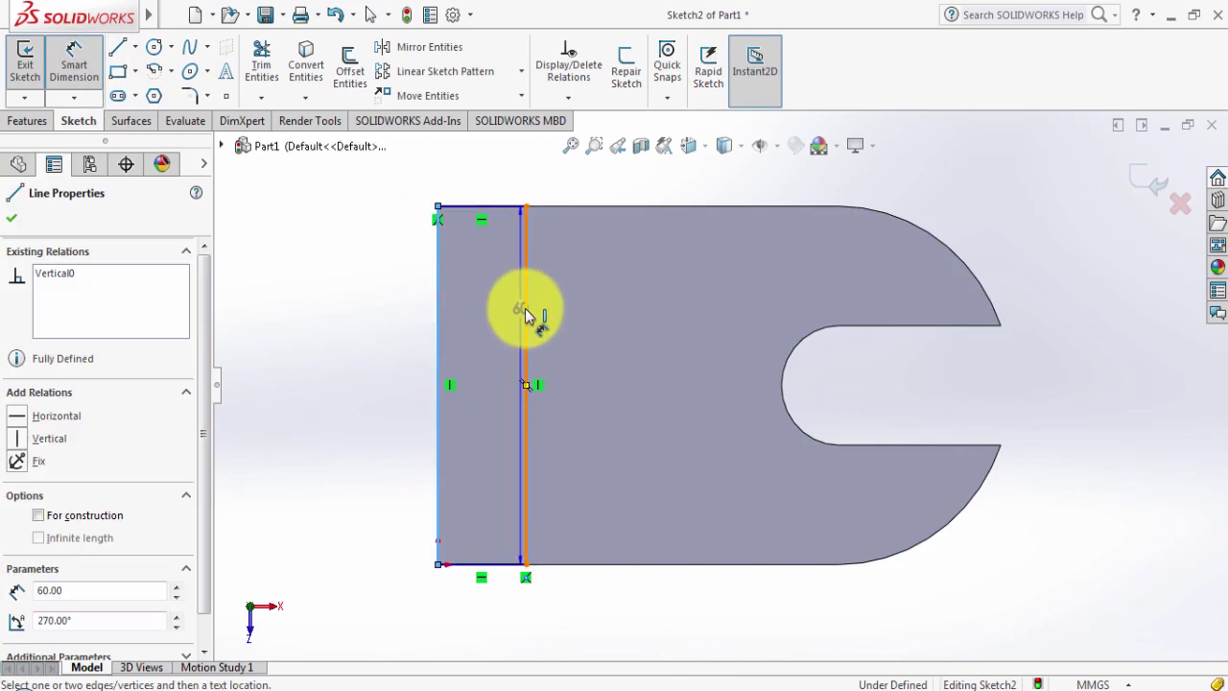
click(523, 310)
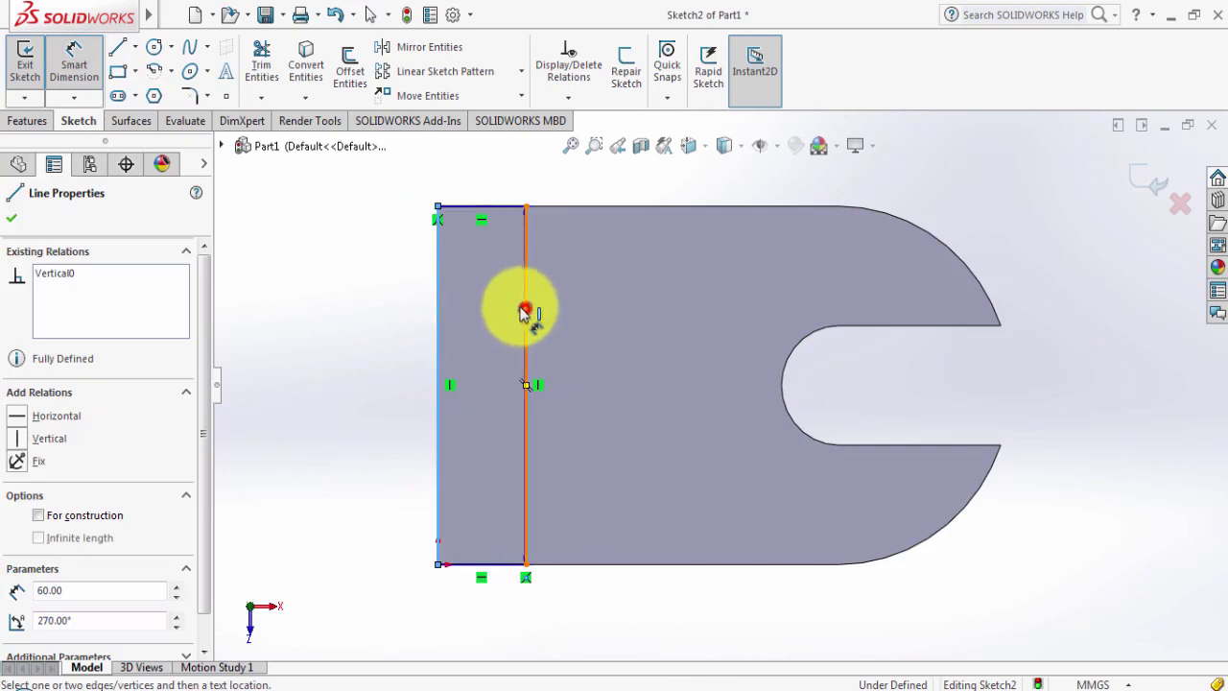
click(386, 316)
text(15)
key(Return)
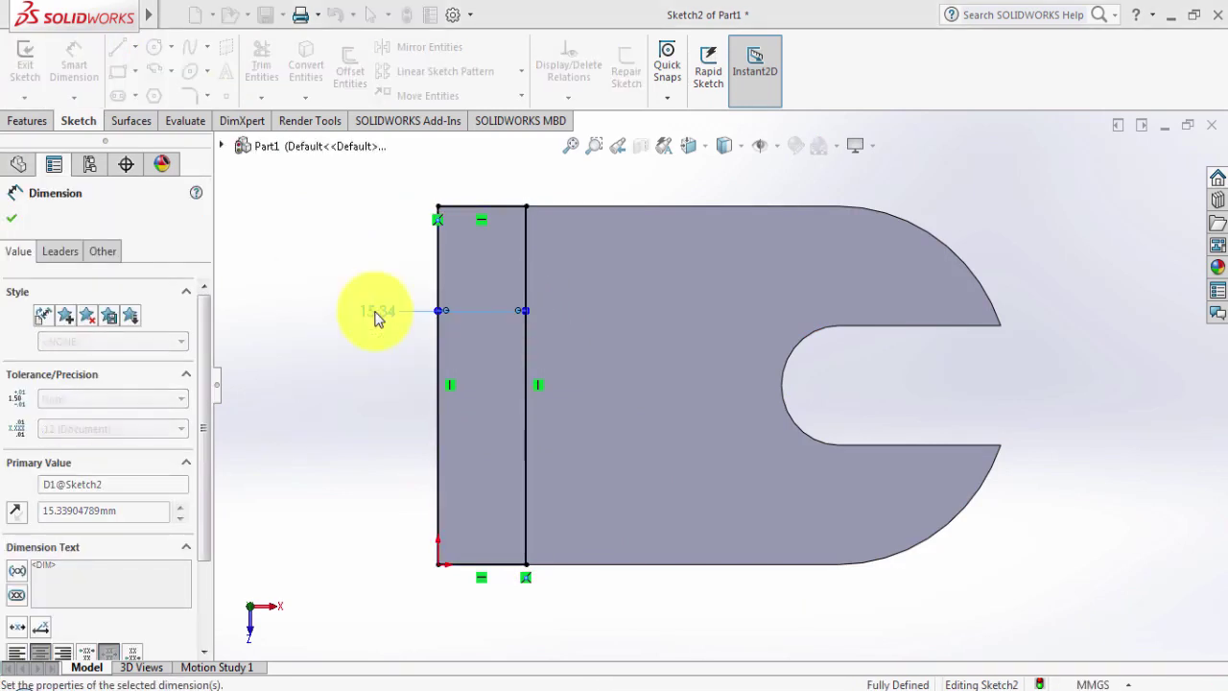
Extrude the 15 mm strip 65 mm into an upright block, then bring back the reference drawing.
middle_drag(335, 455, 329, 246)
click(28, 121)
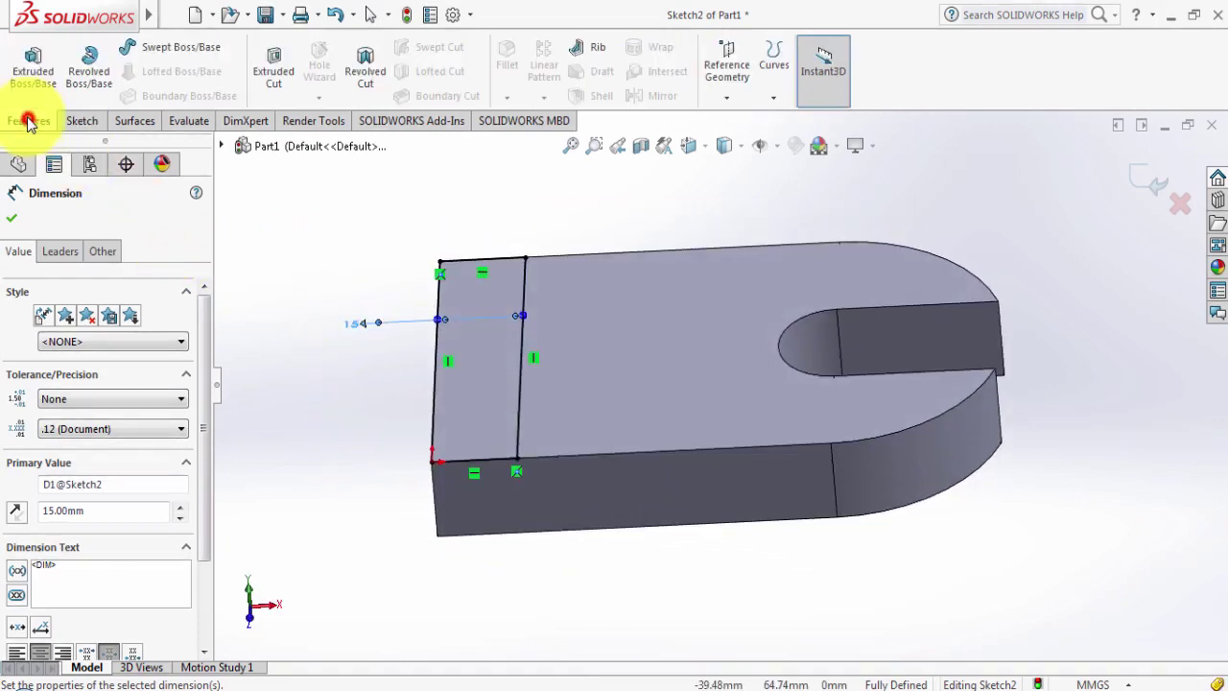
click(34, 60)
mouse_move(371, 405)
middle_down()
mouse_move(447, 392)
mouse_move(416, 406)
middle_up()
click(127, 397)
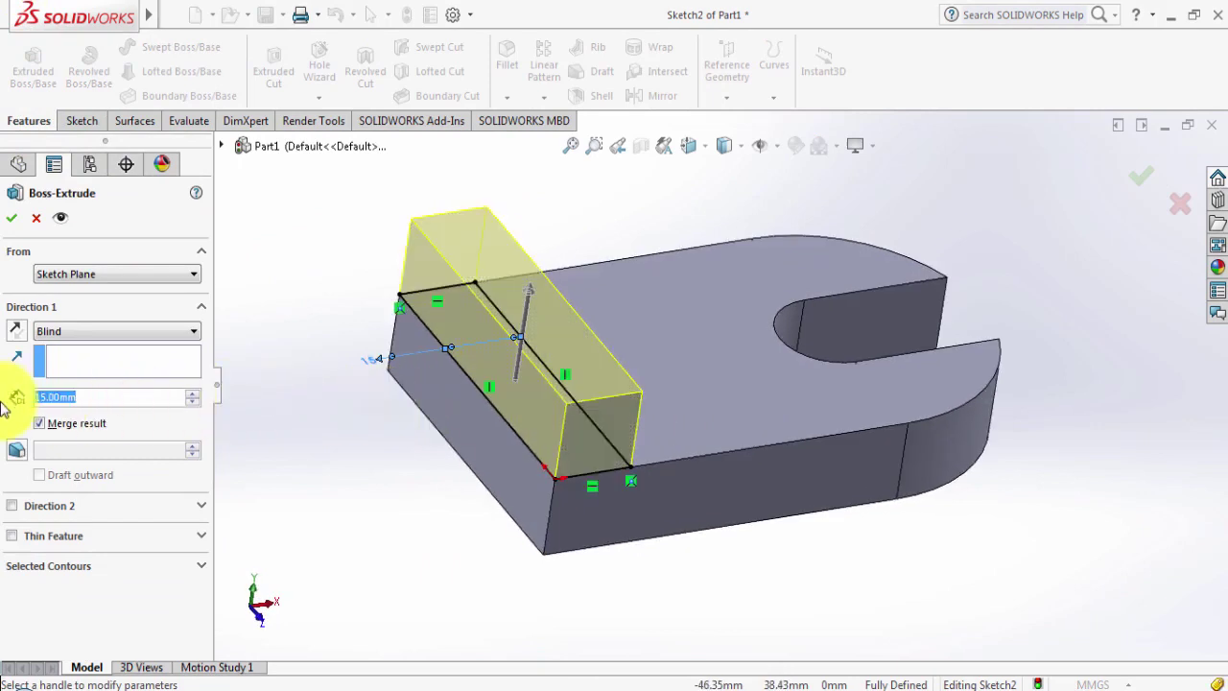
text(65)
key(Return)
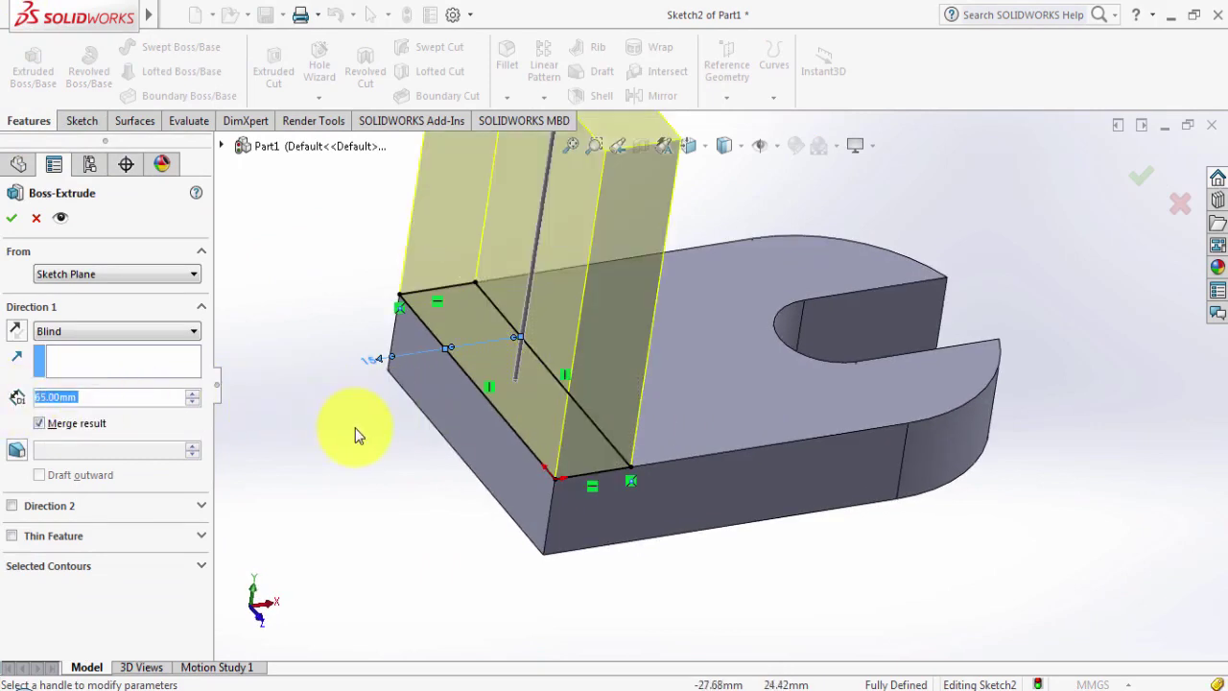
click(12, 218)
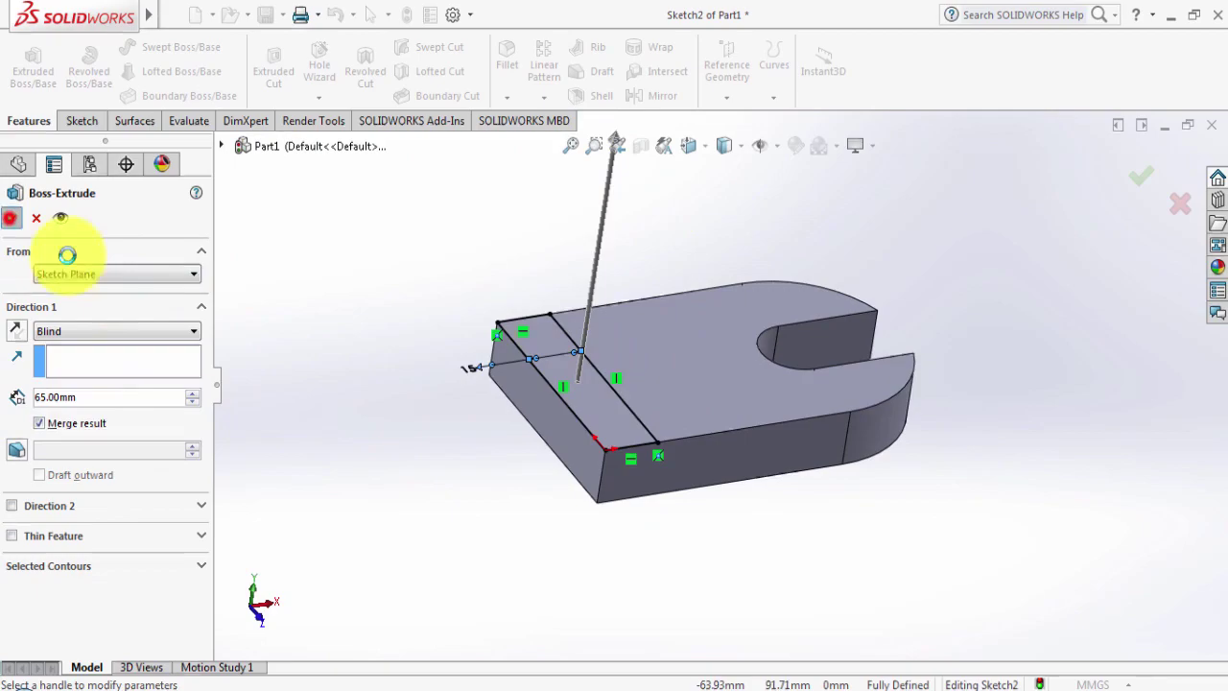
click(399, 446)
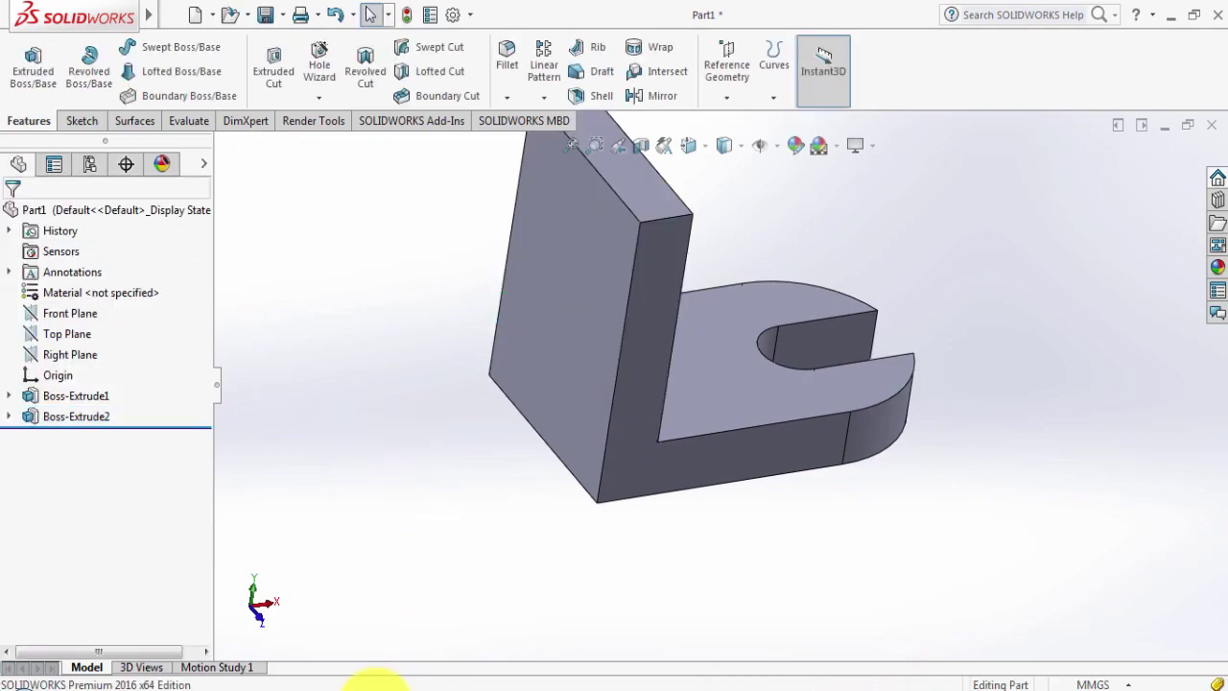
click(377, 681)
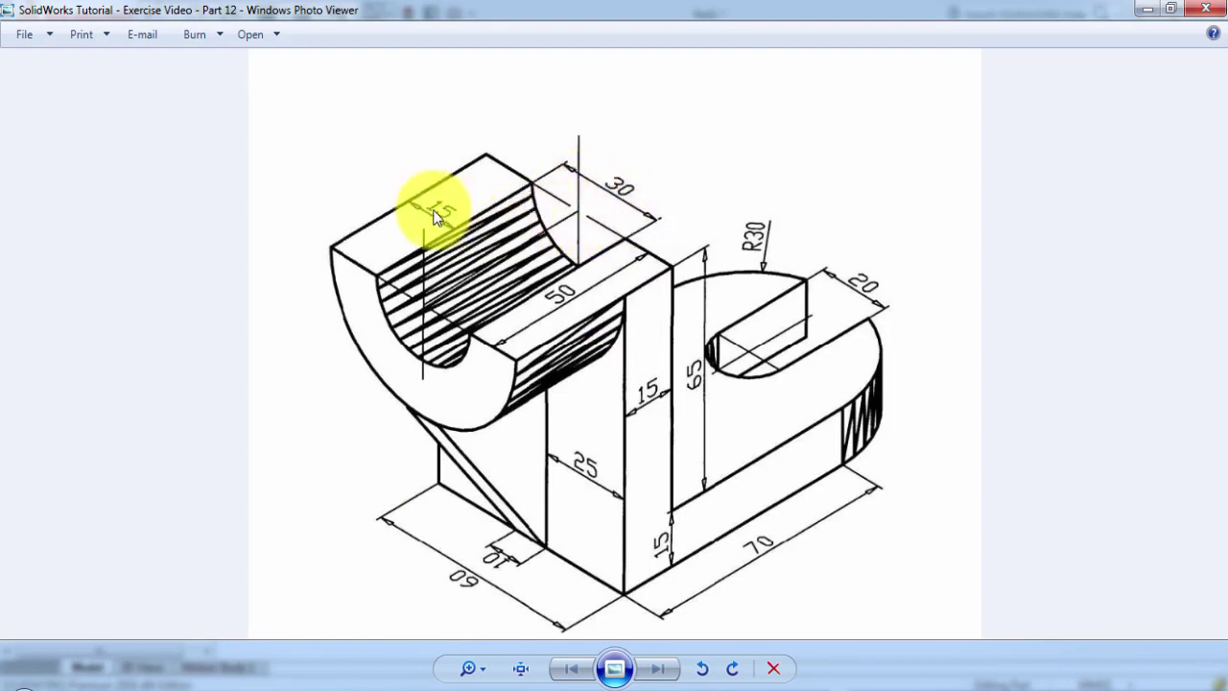
Compare the L-shaped part with the reference drawing, orbiting to see the upright's inner face.
click(379, 679)
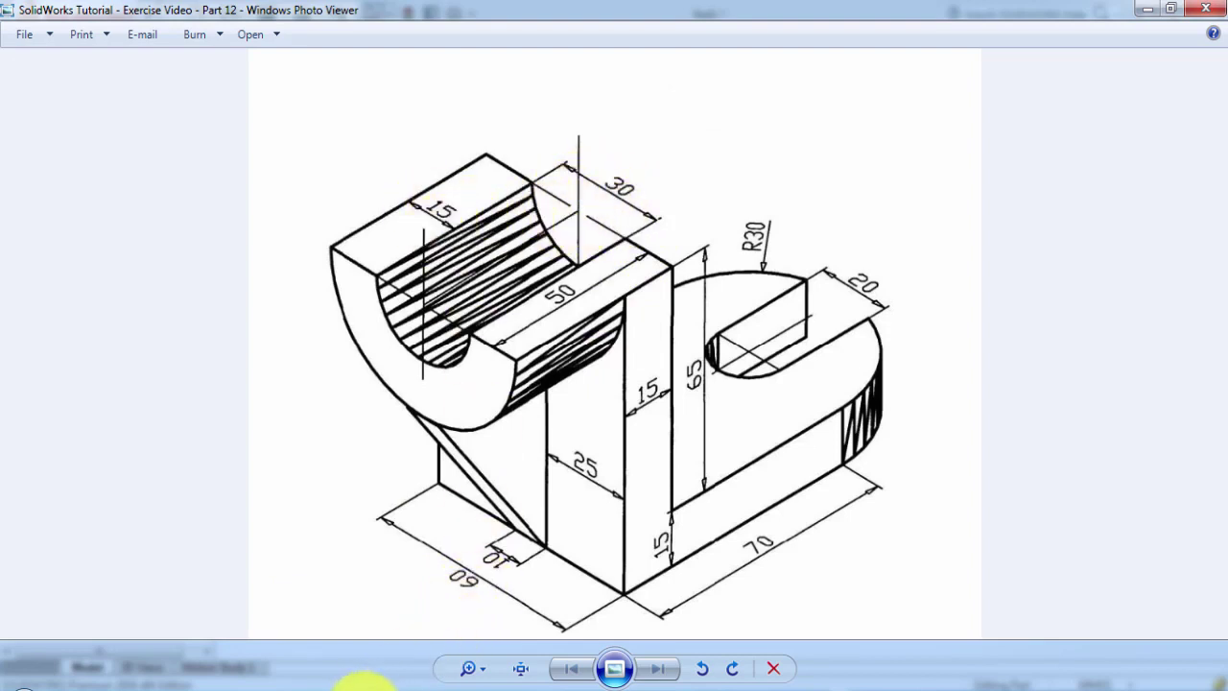
mouse_move(919, 531)
middle_down()
mouse_move(972, 515)
mouse_move(866, 534)
mouse_move(885, 528)
middle_up()
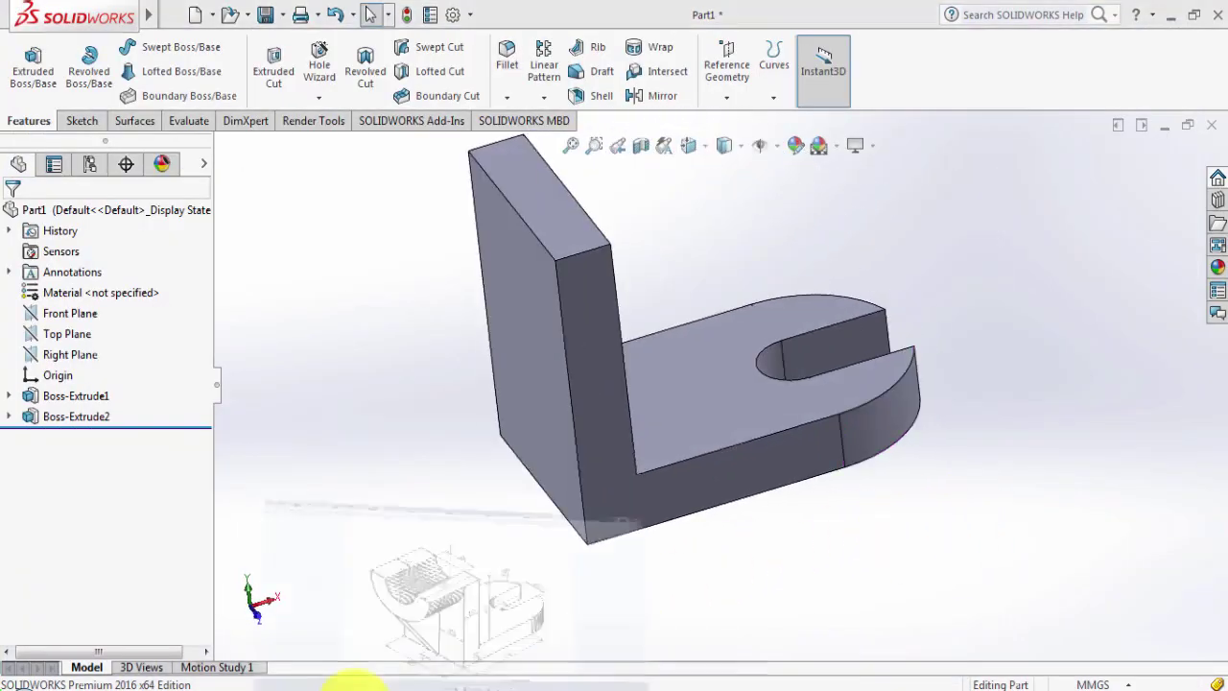
click(355, 683)
click(379, 681)
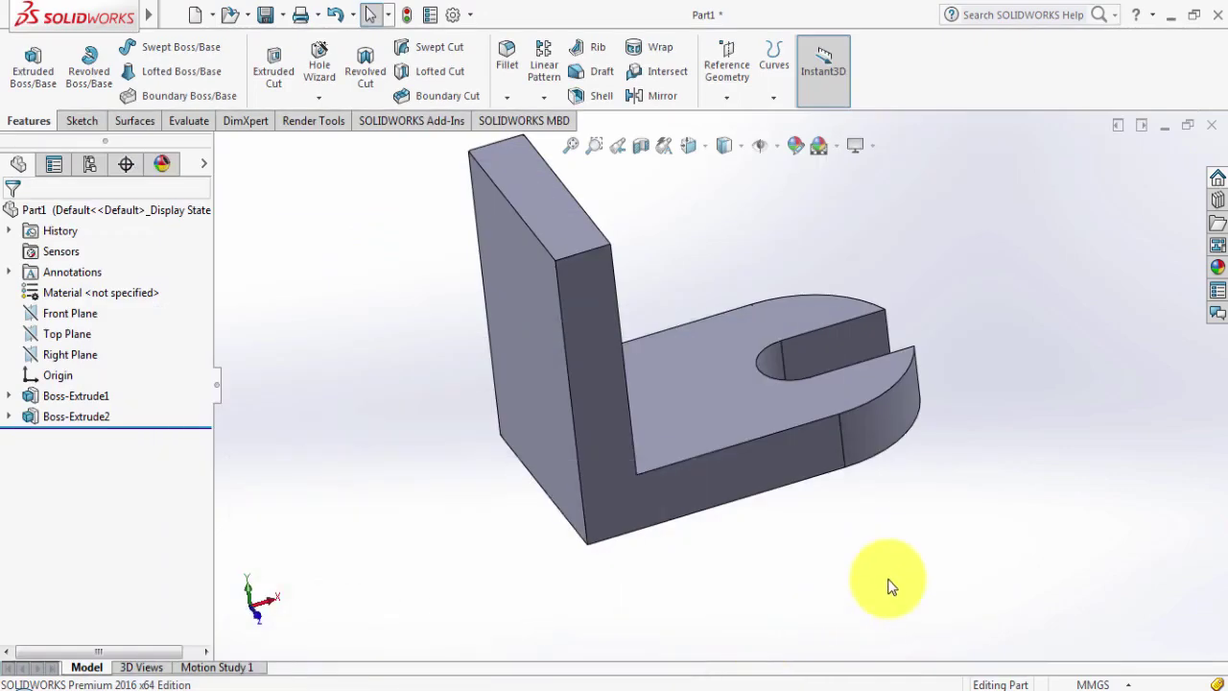
mouse_move(886, 582)
middle_down()
mouse_move(789, 578)
mouse_move(842, 582)
mouse_move(904, 521)
middle_up()
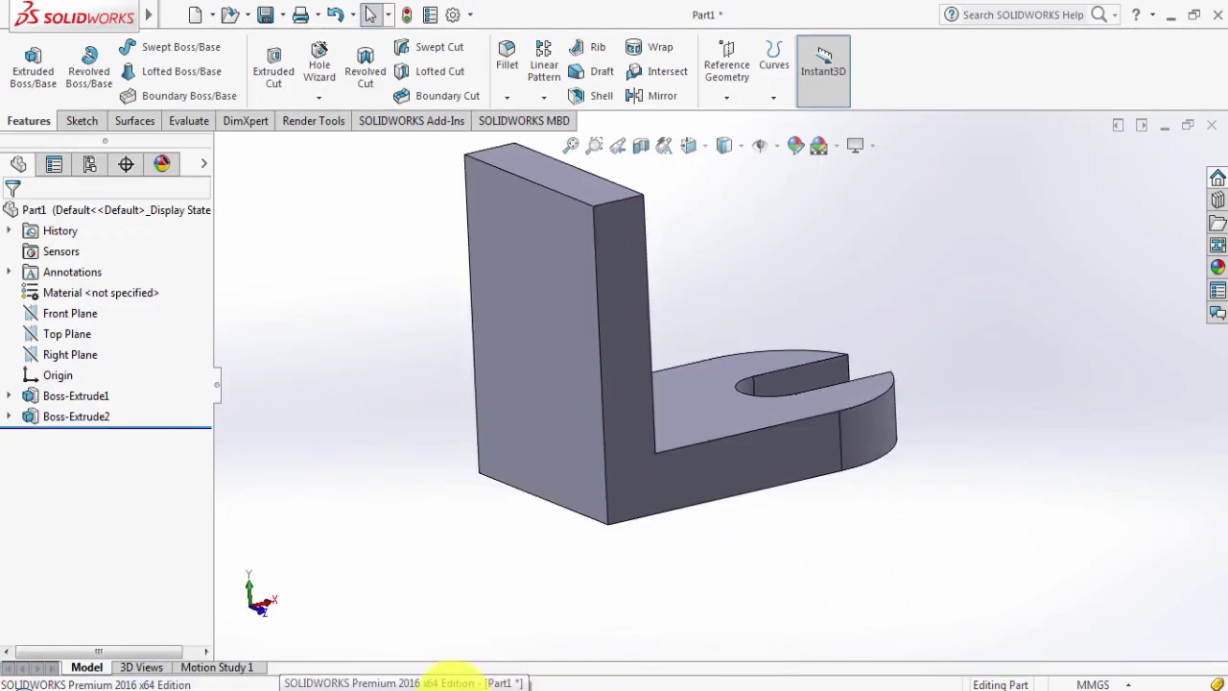
click(368, 683)
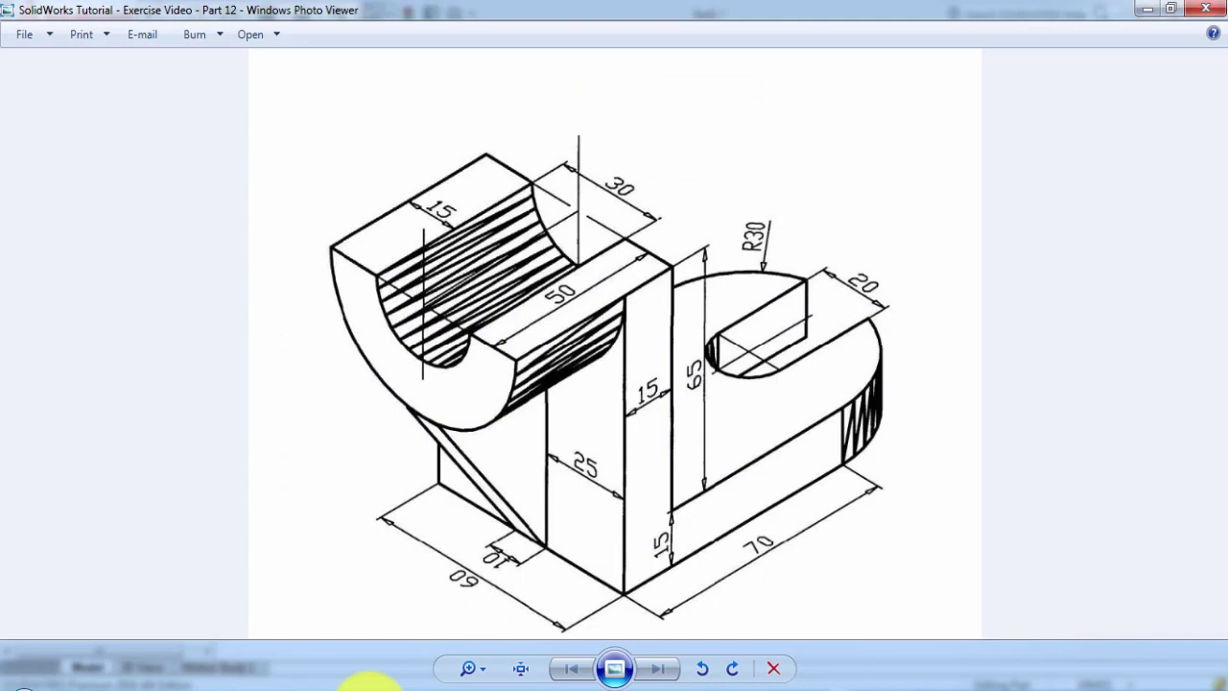
click(369, 683)
mouse_move(975, 544)
middle_down()
mouse_move(918, 562)
mouse_move(822, 534)
middle_up()
Sketch an R30 circle on the upright's inner face, centred on its top-edge midpoint.
click(541, 218)
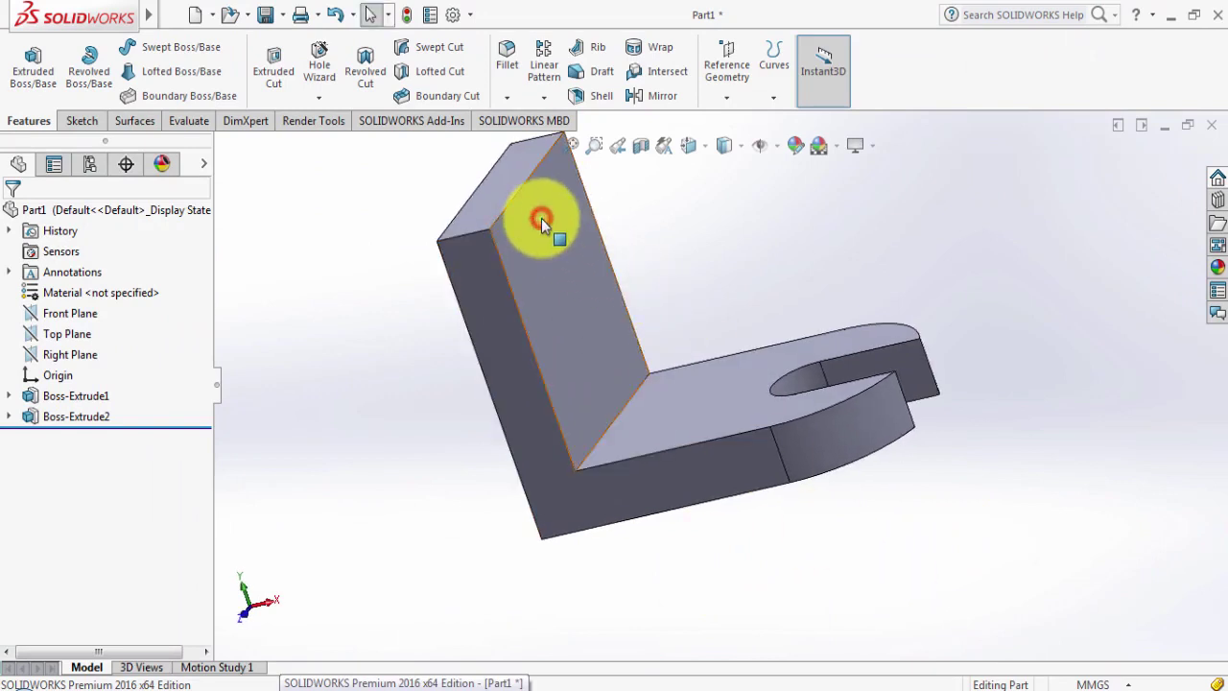
click(624, 169)
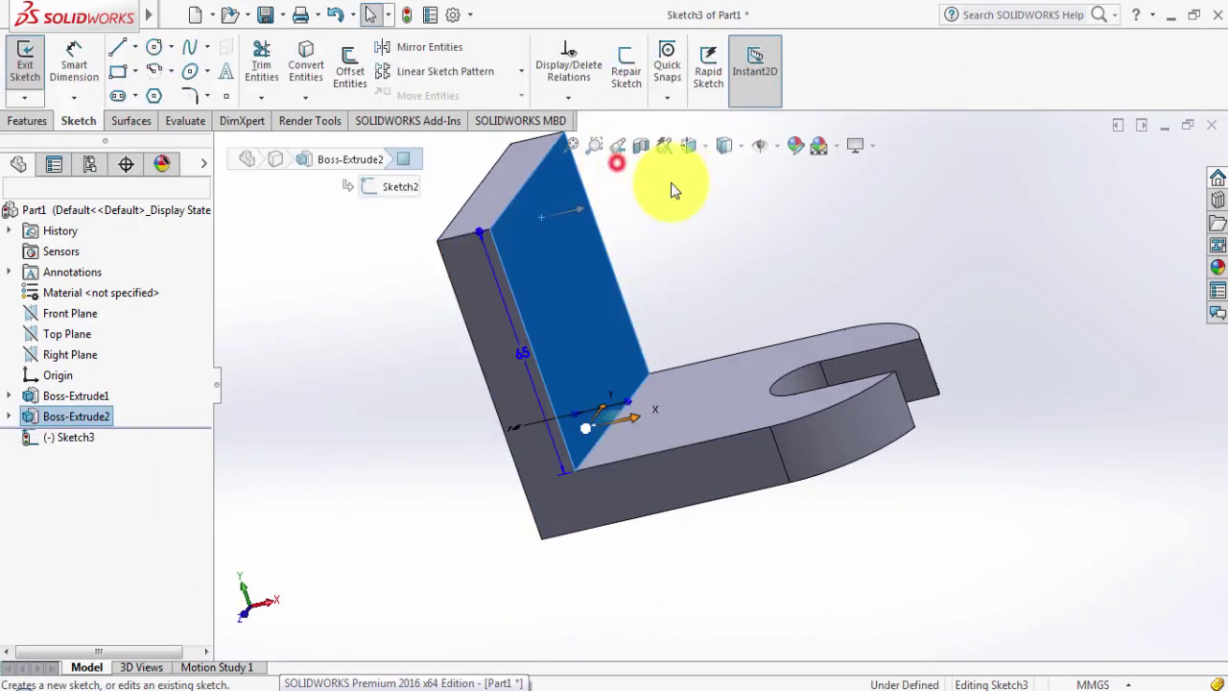
key(ctrl+8)
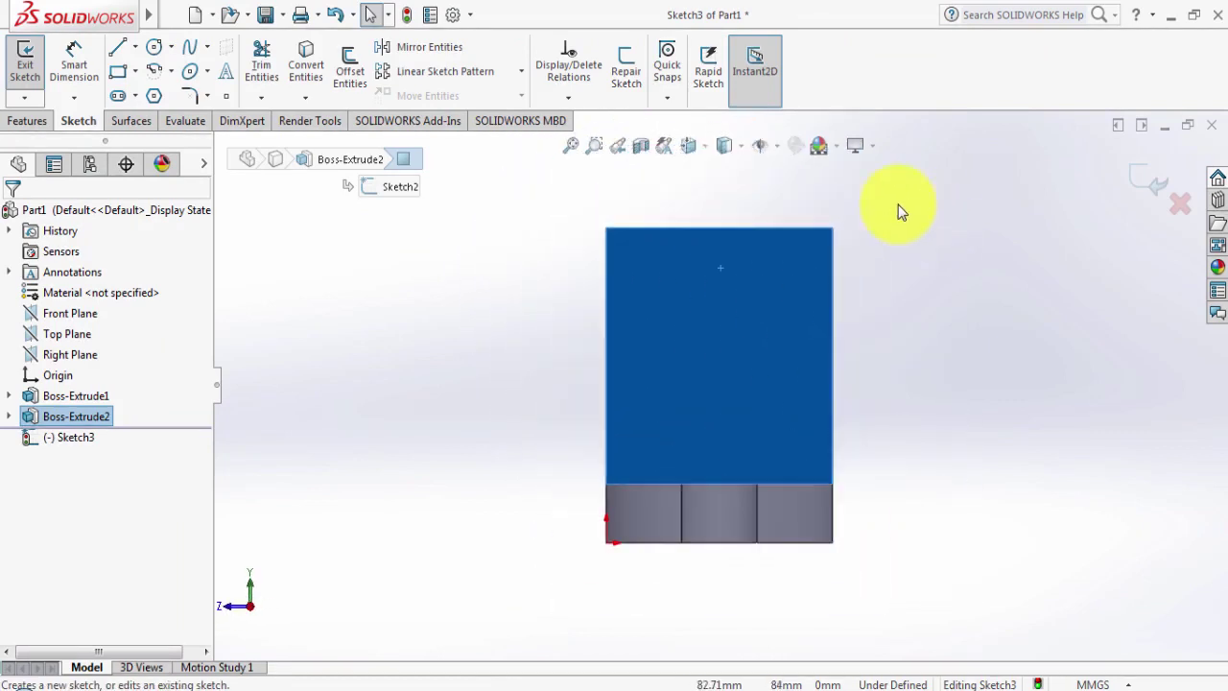
scroll(824, 247, down, 2)
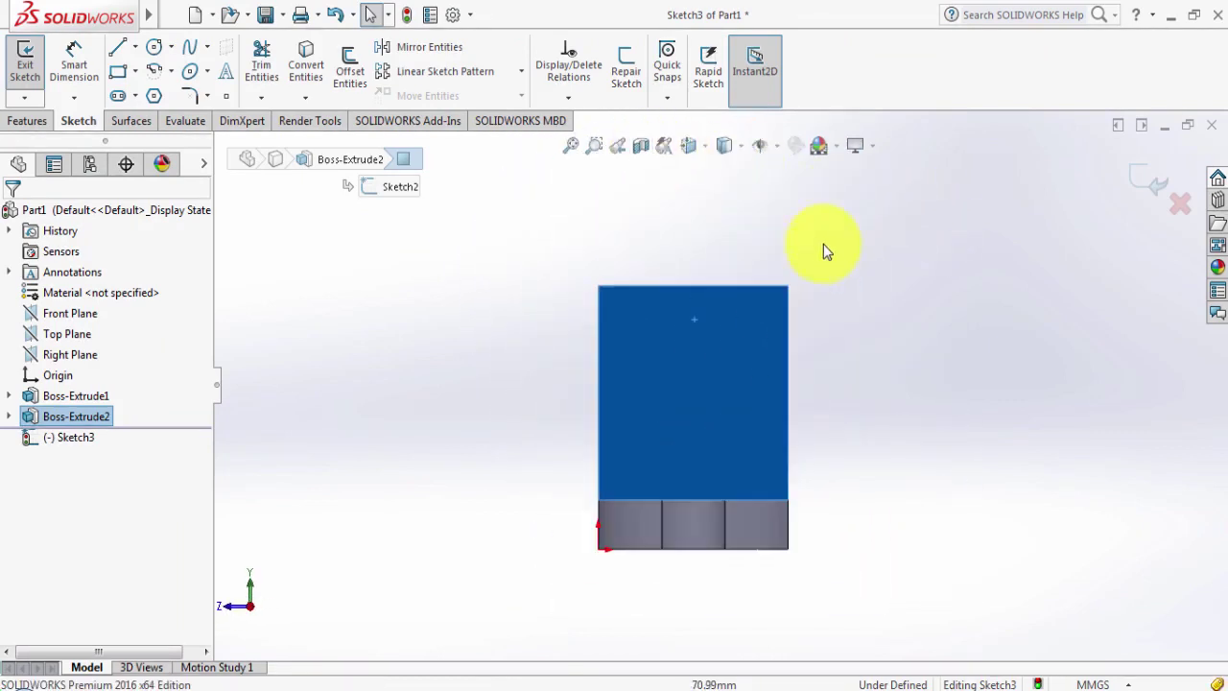
click(156, 48)
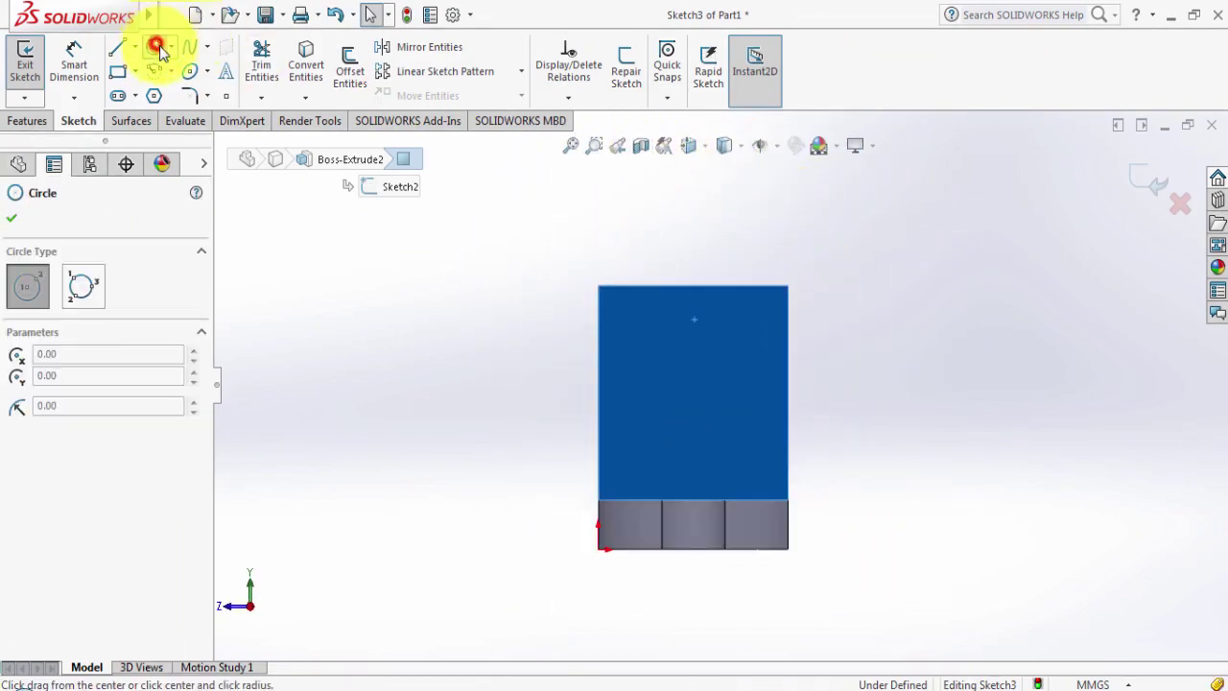
click(693, 284)
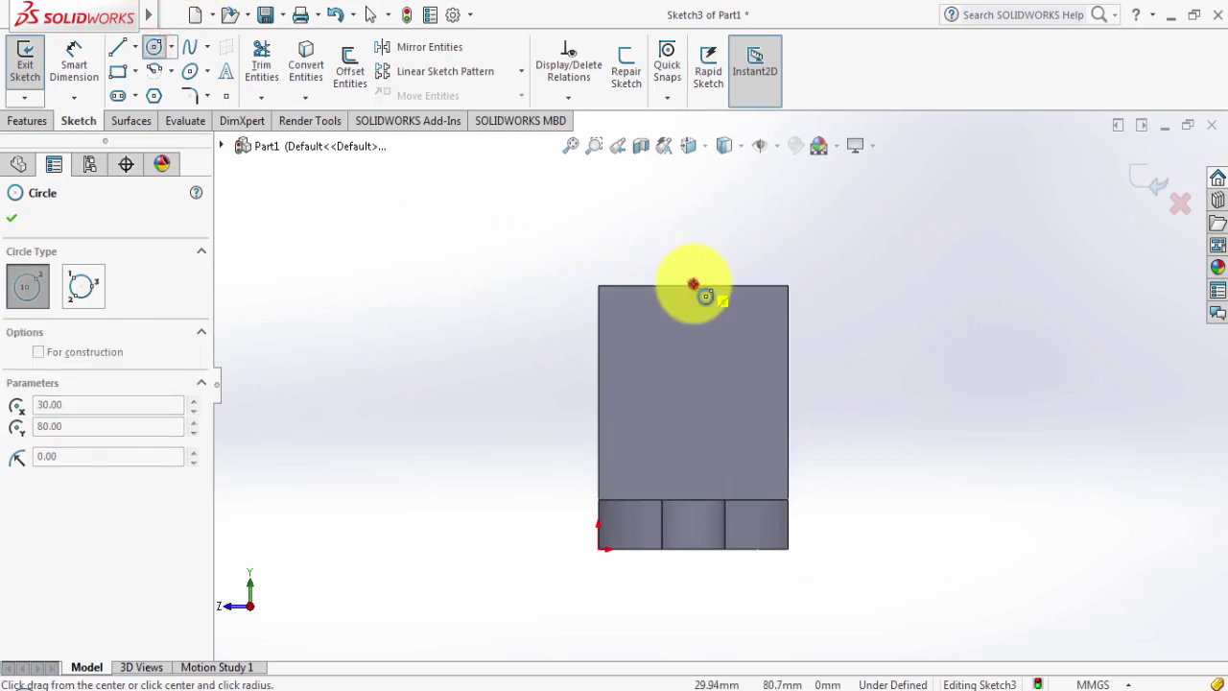
click(598, 285)
right_click(878, 236)
click(928, 253)
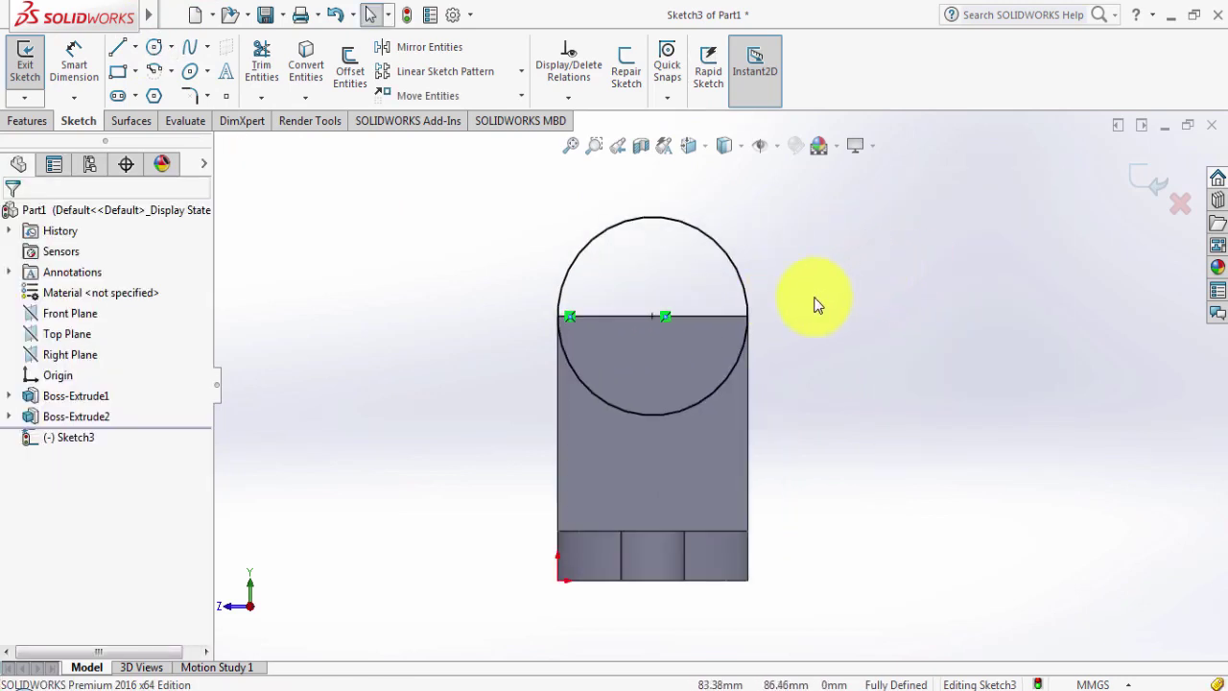
After checking the drawing, draw a line along the wall's top edge across the circle.
click(365, 683)
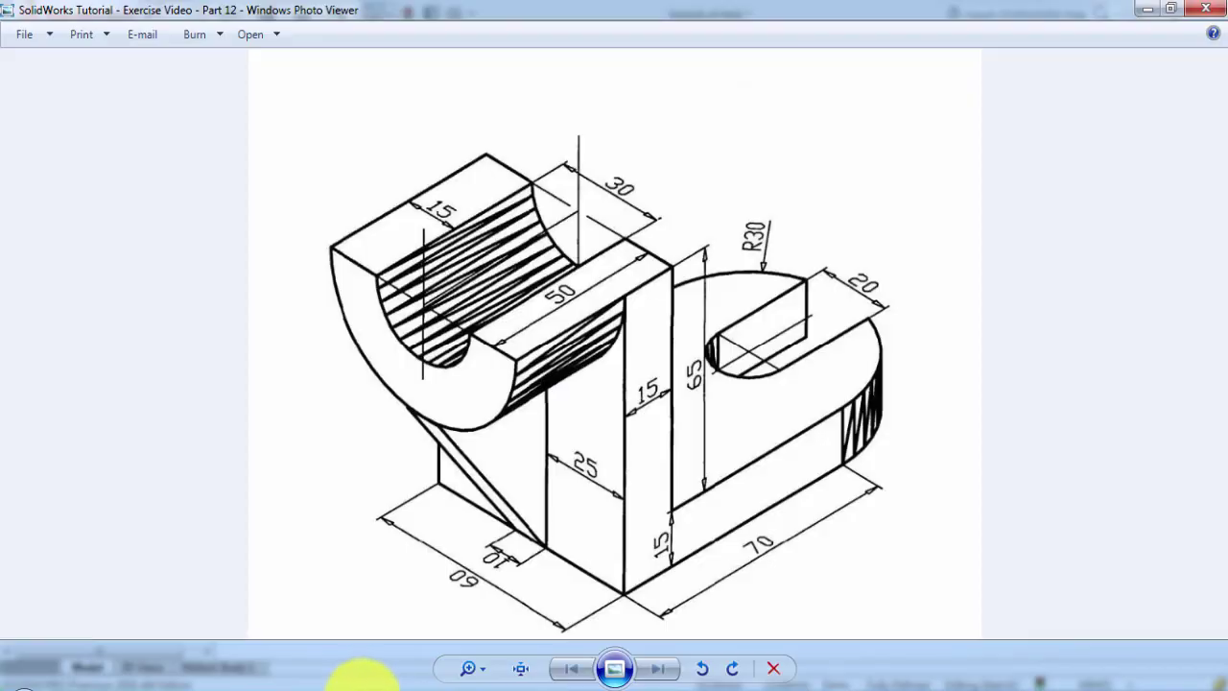
click(362, 677)
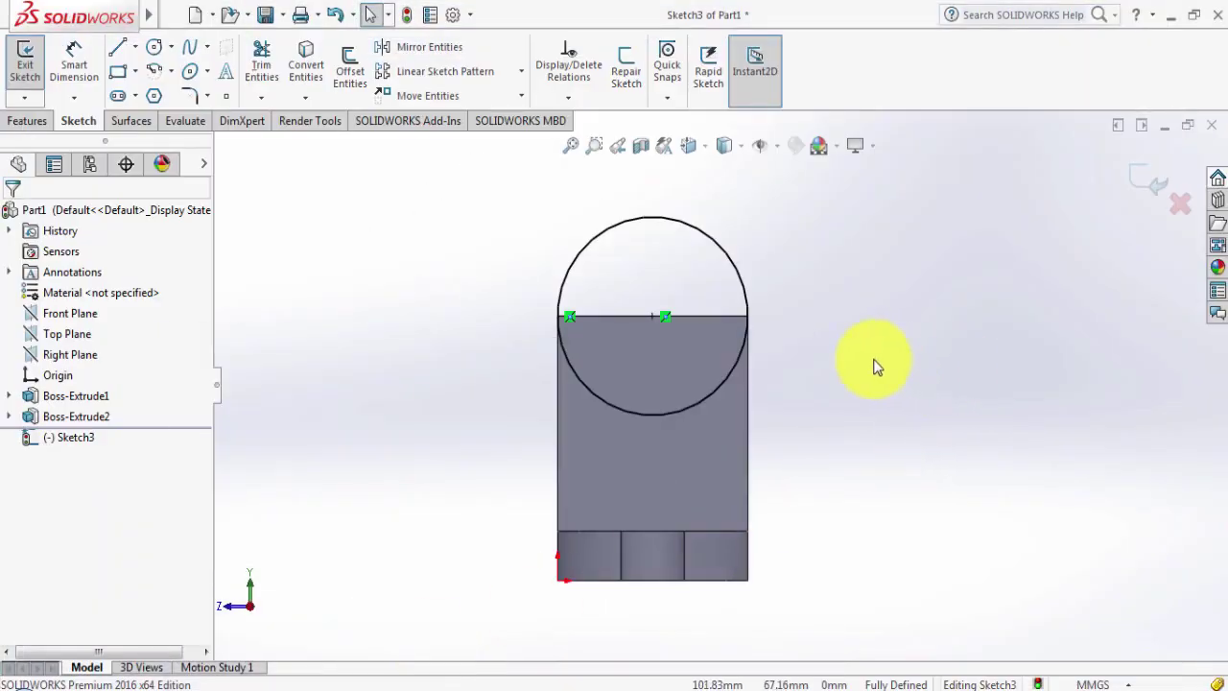
click(118, 50)
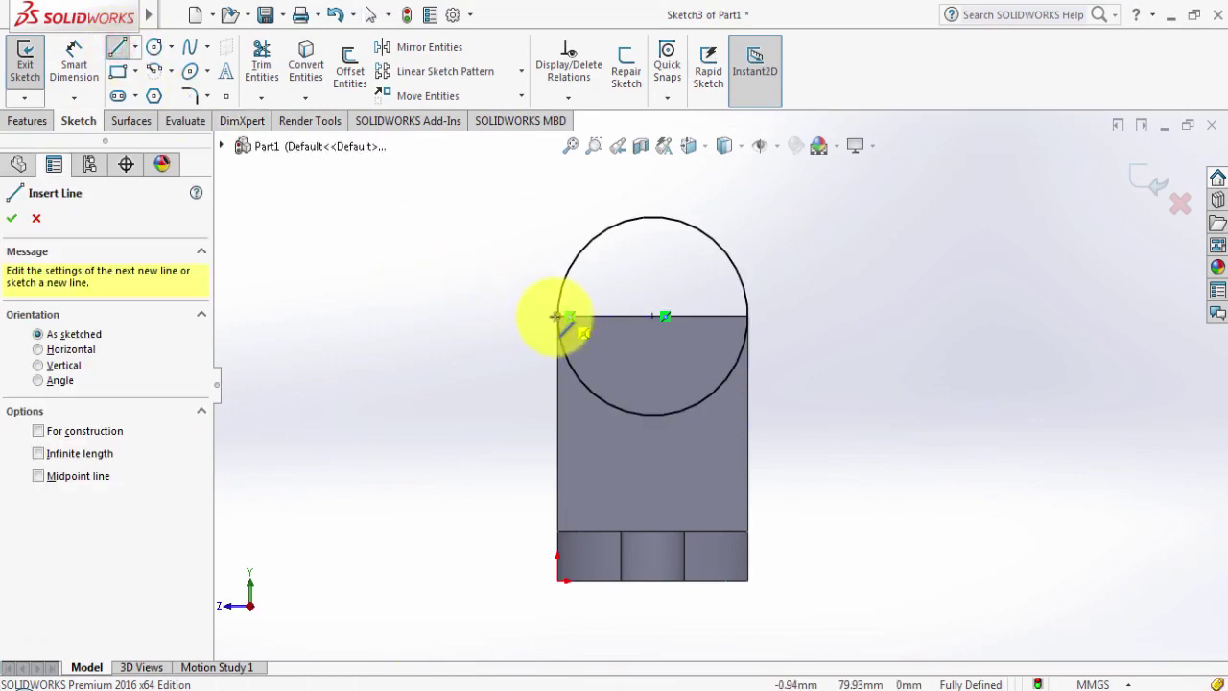
drag(555, 316, 727, 315)
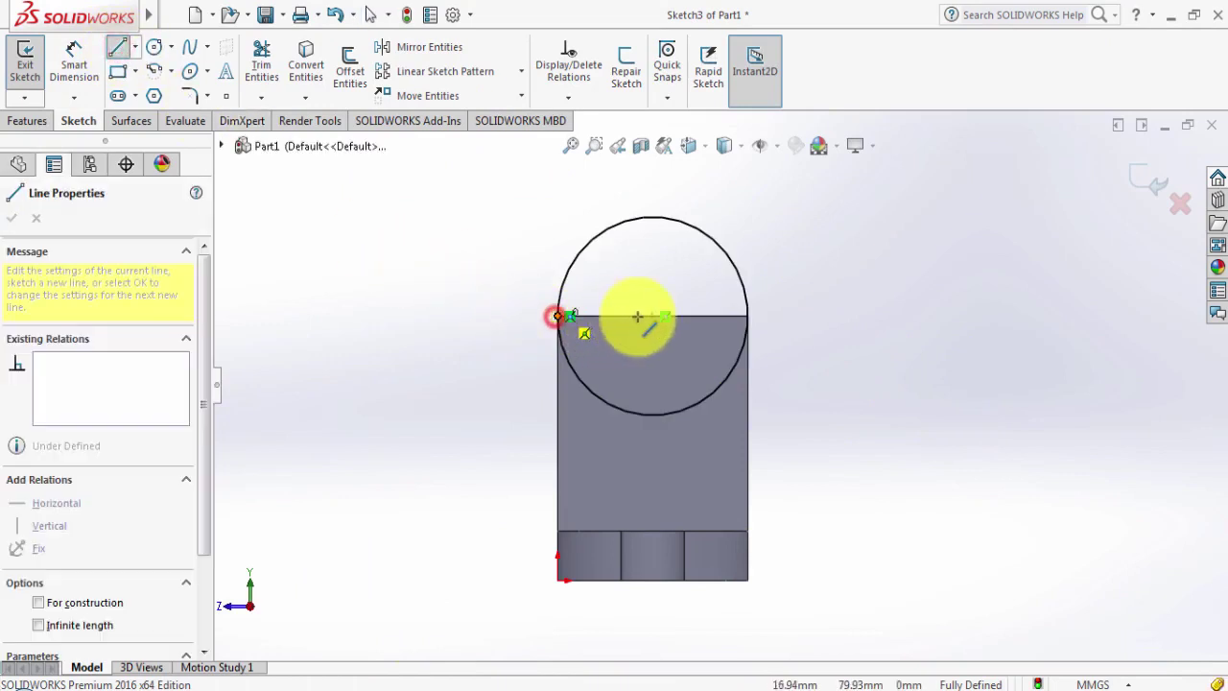
click(746, 316)
right_click(918, 253)
click(978, 262)
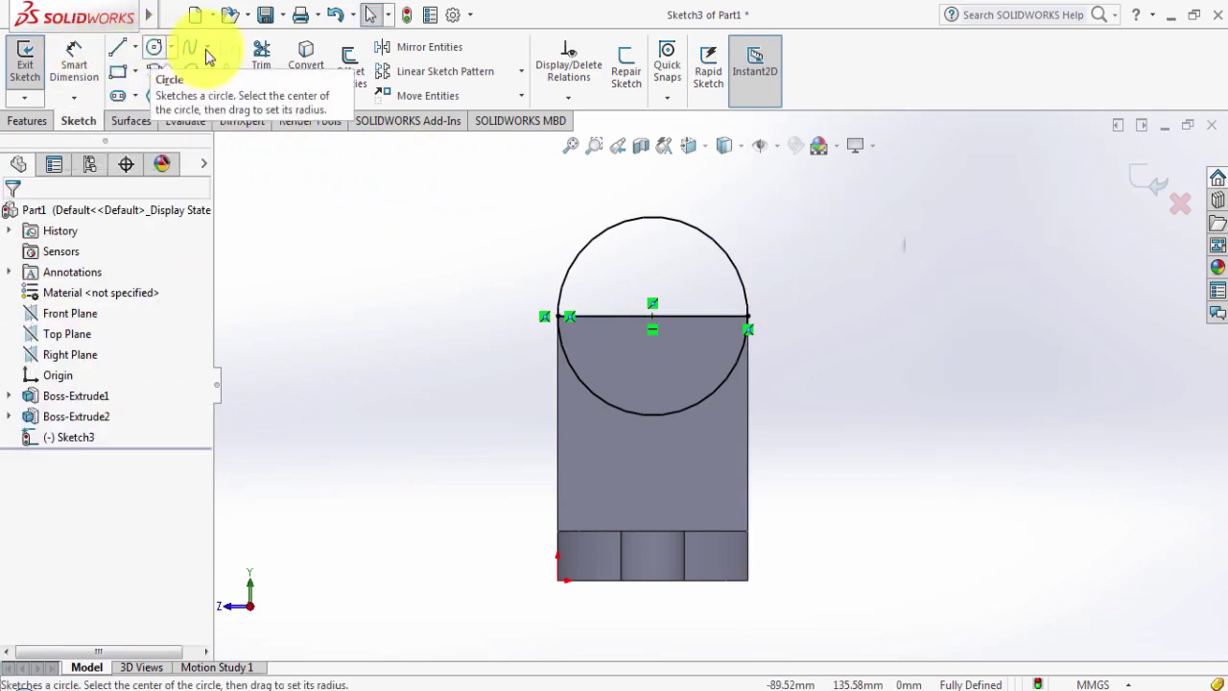
Trim away the circle's upper arc, leaving a half-round profile.
click(261, 62)
drag(576, 245, 671, 267)
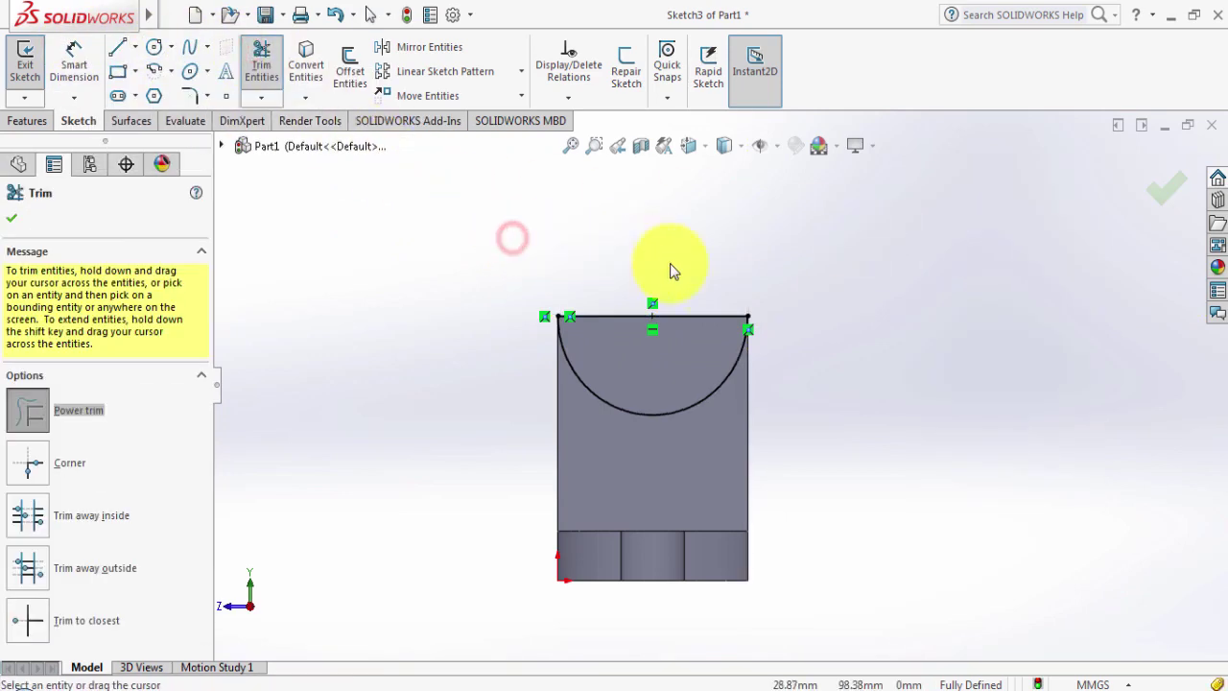
middle_drag(671, 267, 822, 307)
mouse_move(731, 320)
middle_down()
mouse_move(707, 252)
mouse_move(639, 246)
mouse_move(671, 249)
middle_up()
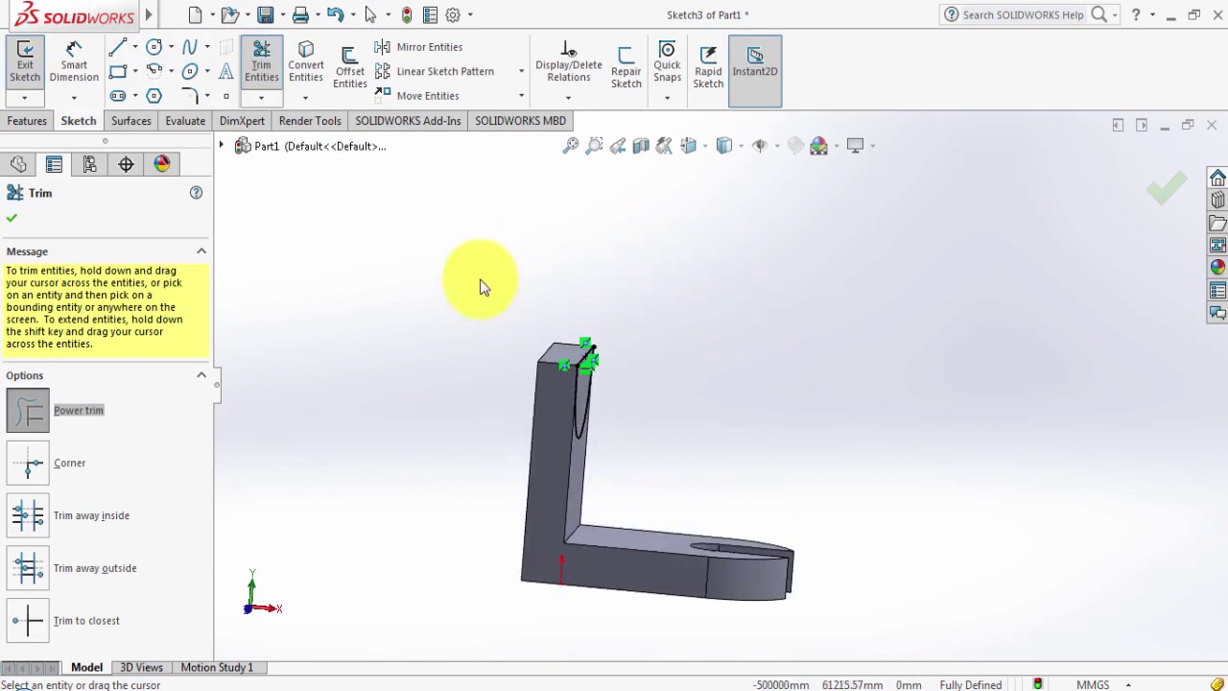
Extrude the half-round profile 50 mm in the reversed direction, away from the slotted base.
click(27, 121)
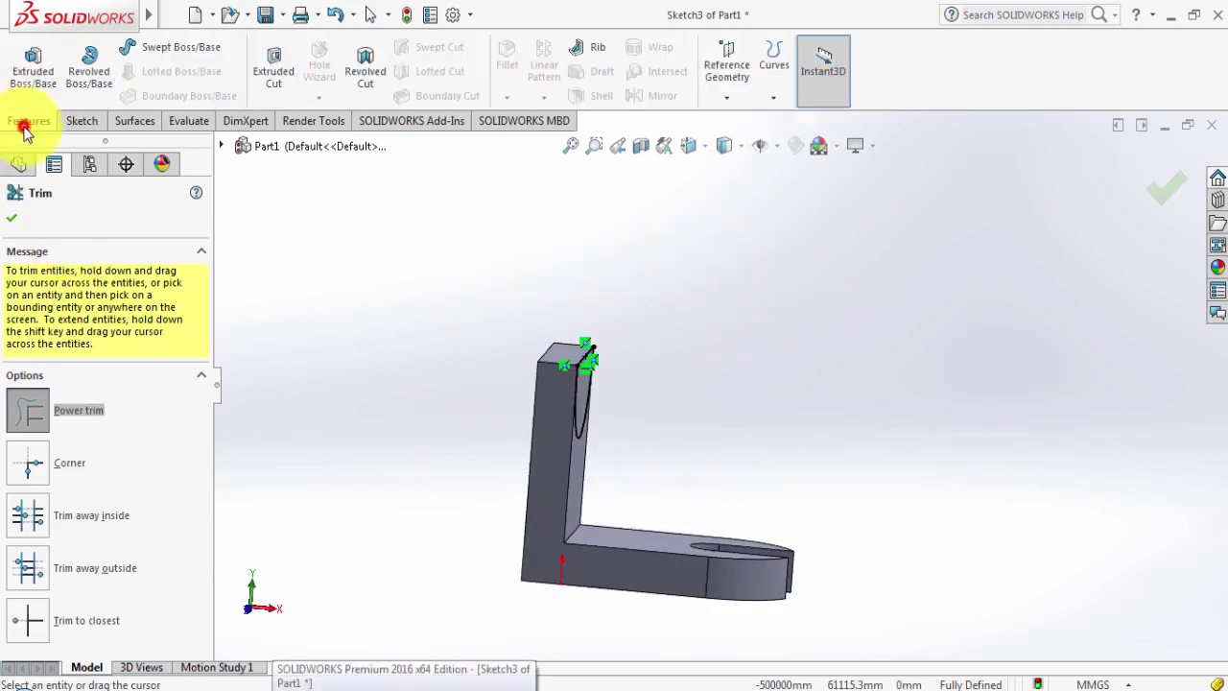
click(33, 65)
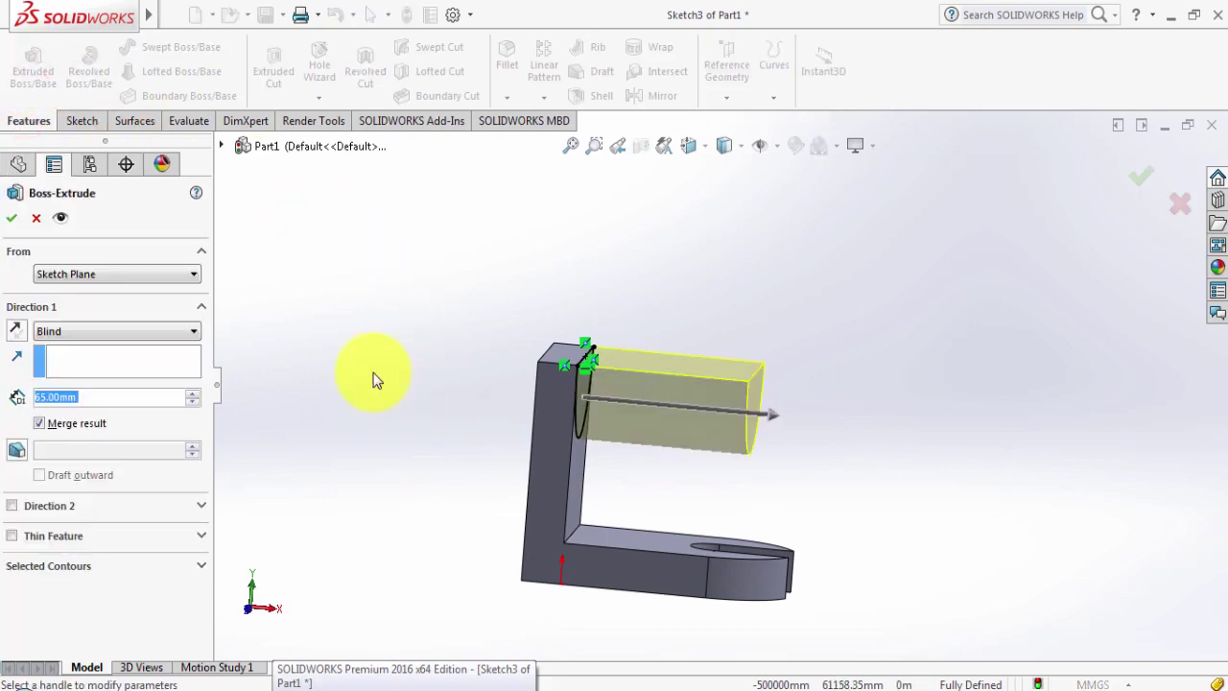
click(12, 331)
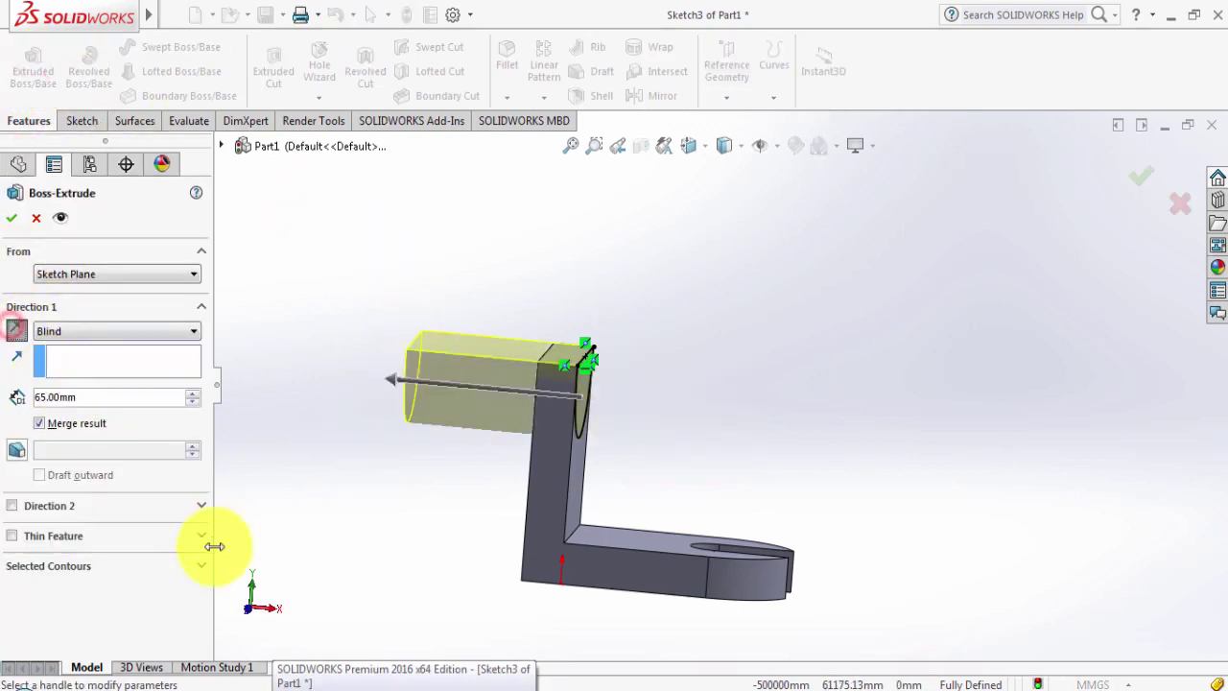
click(350, 683)
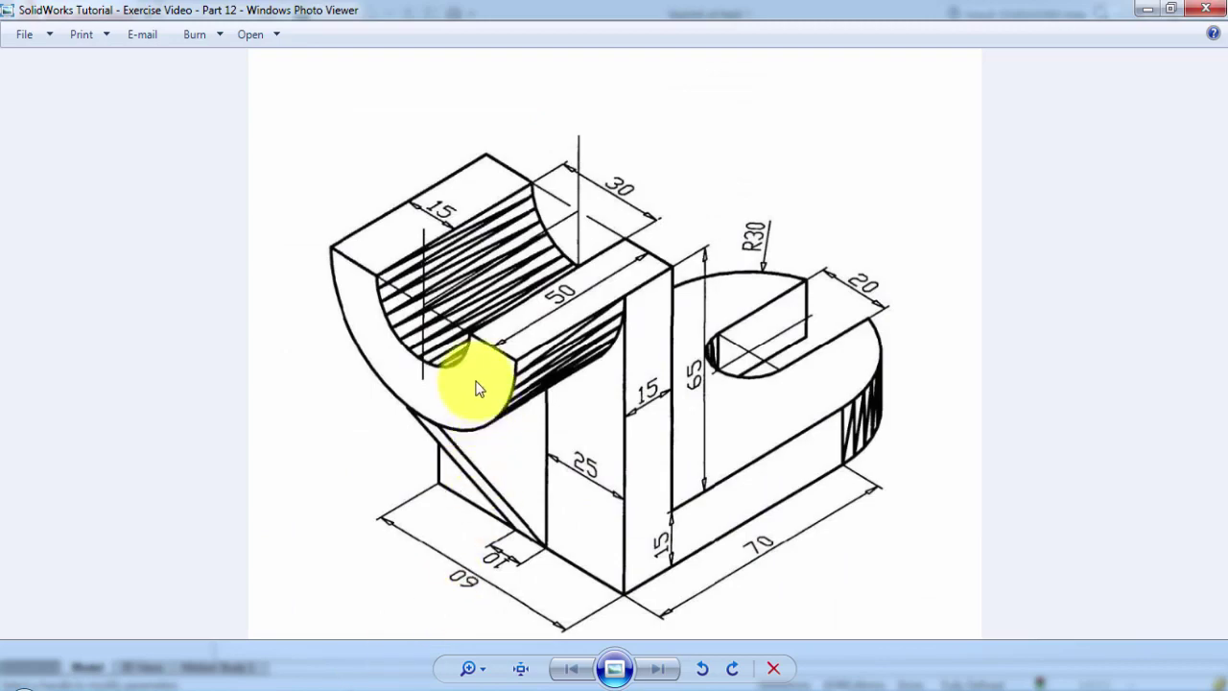
click(410, 677)
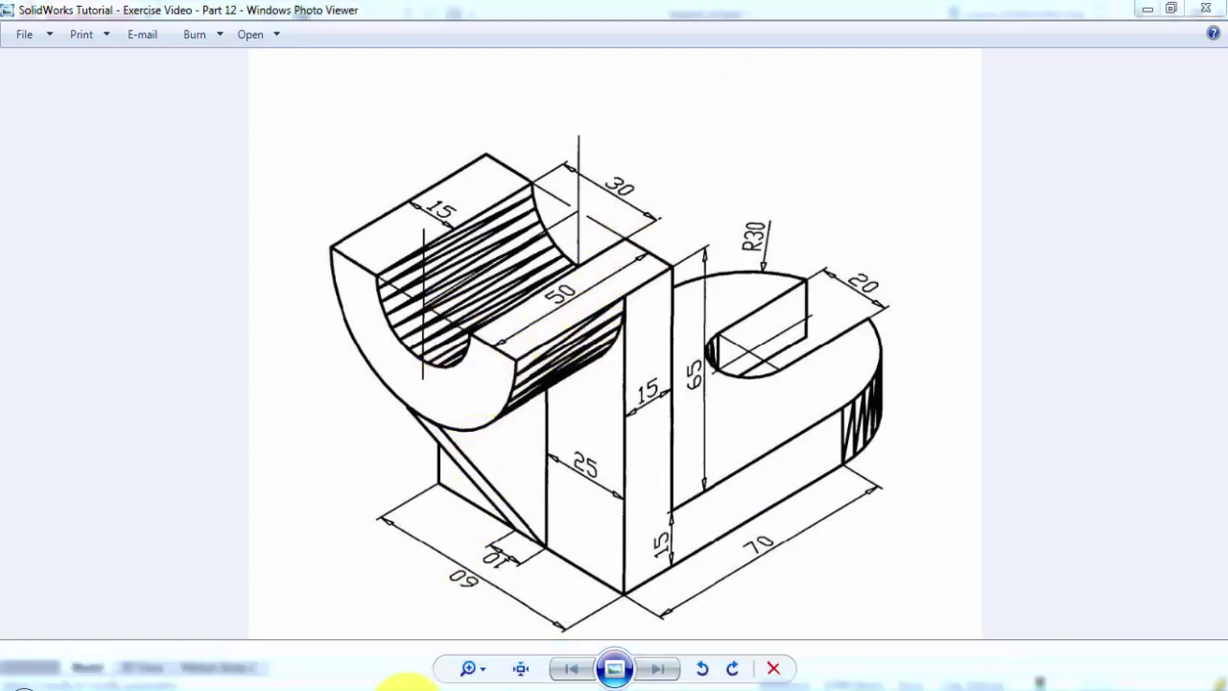
drag(123, 396, 11, 395)
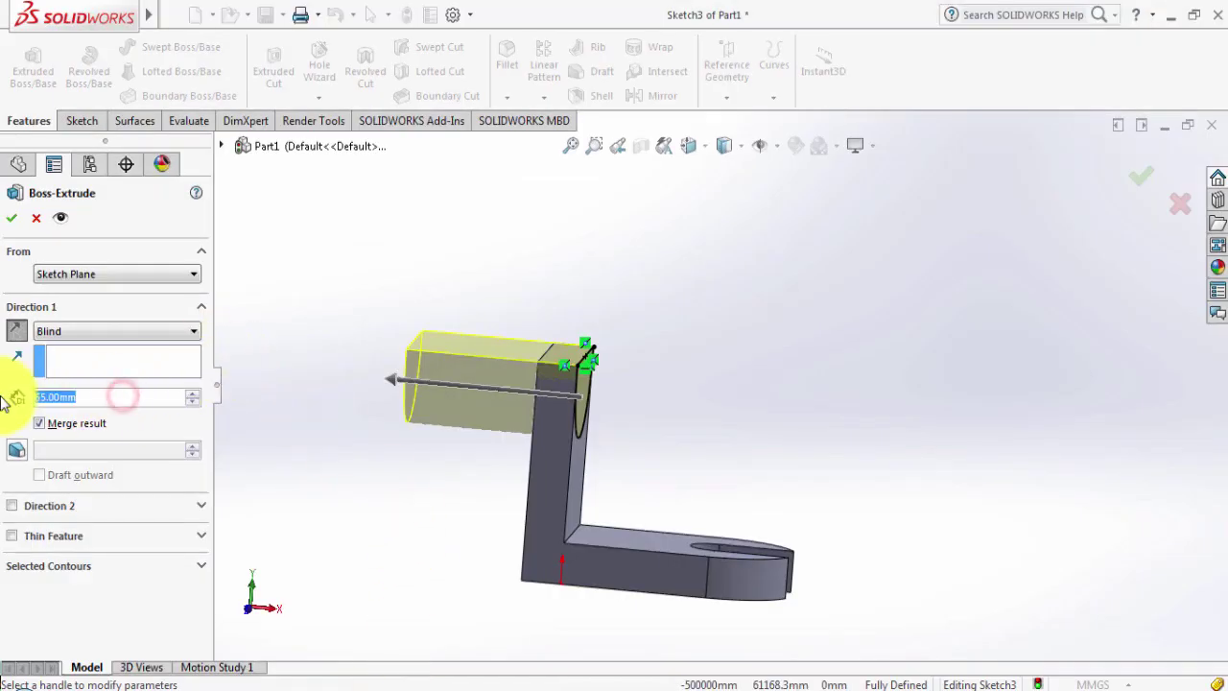
text(50)
key(Return)
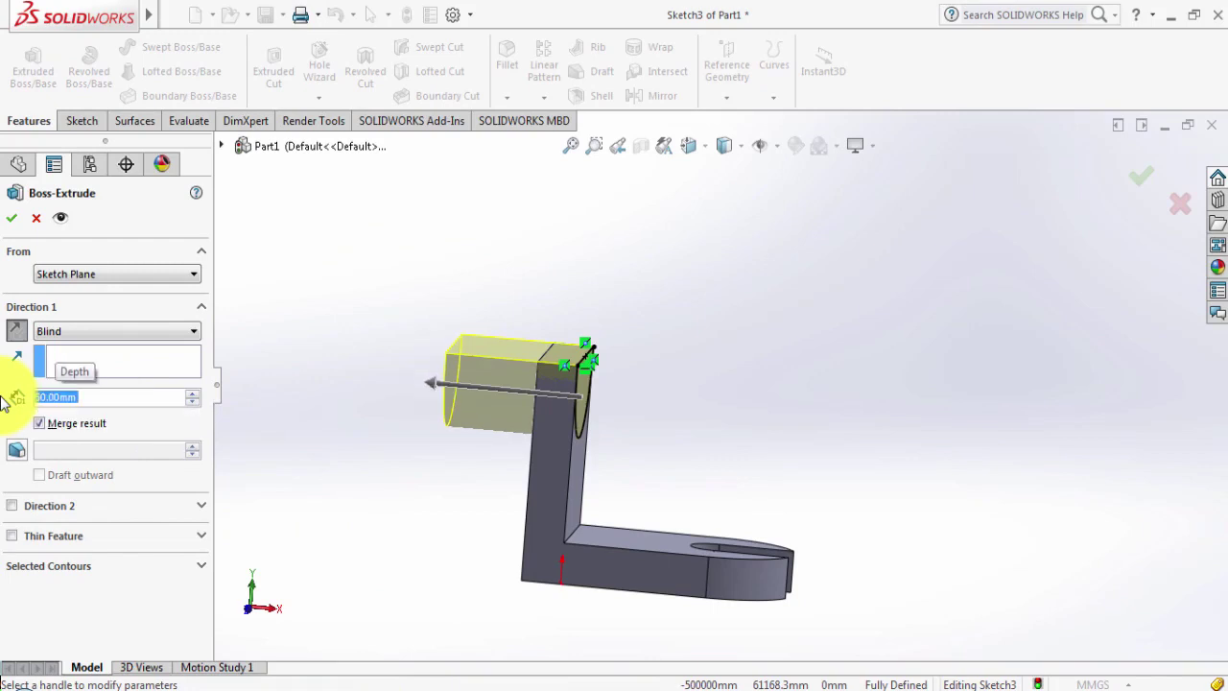
click(7, 222)
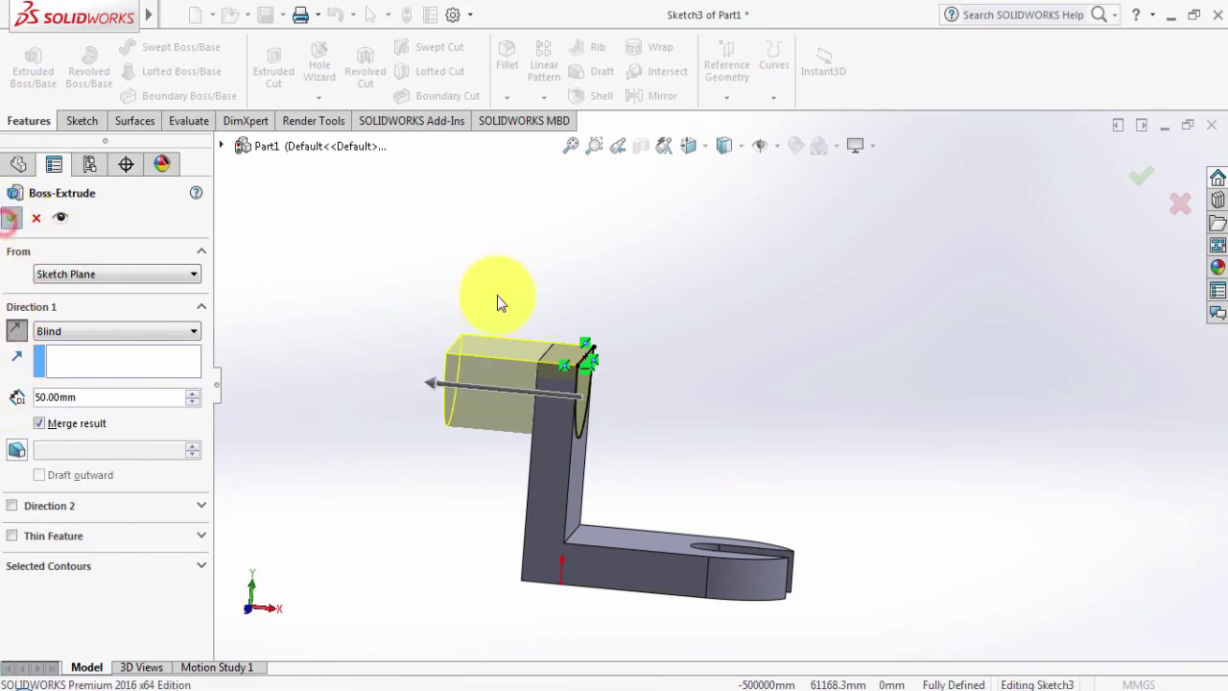
middle_drag(779, 382, 732, 358)
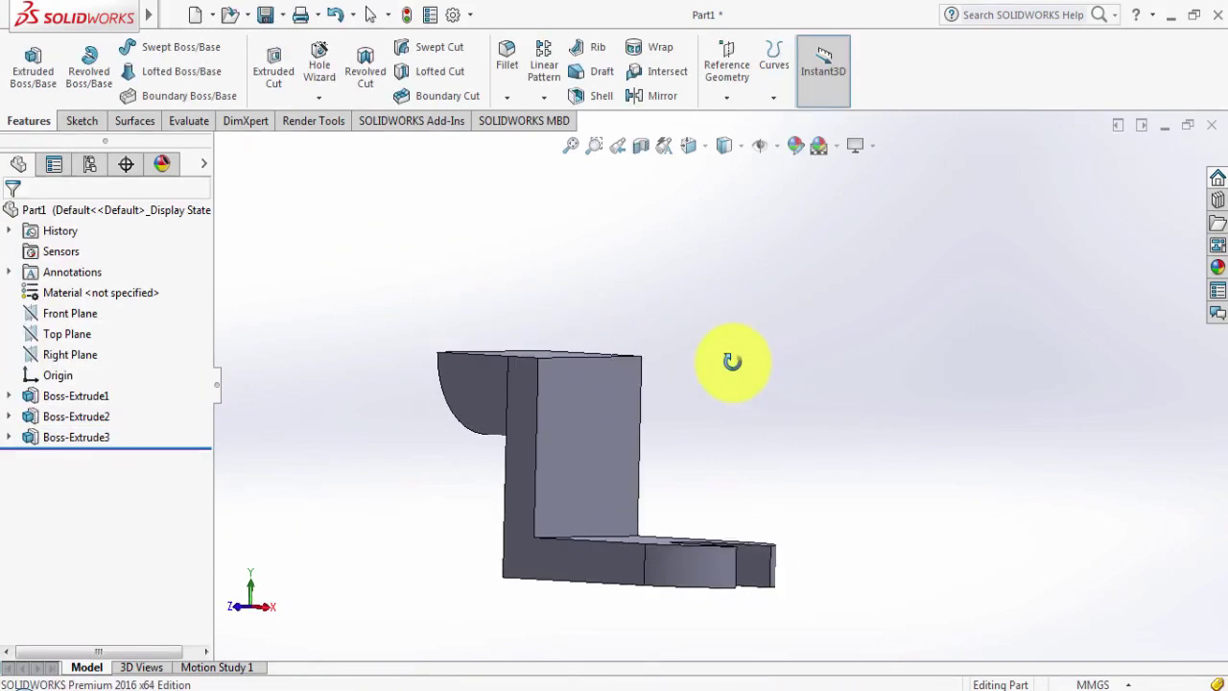
Start a sketch on the upright's inner face and draw a circle centred on its top edge.
click(575, 388)
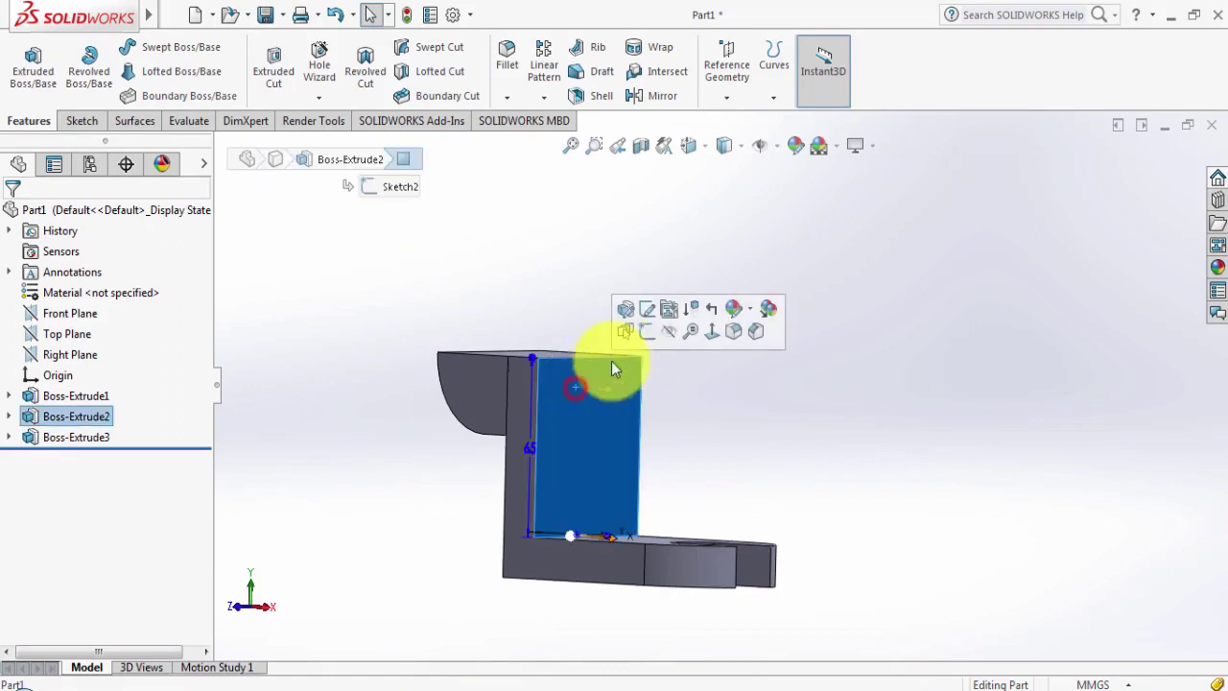
click(650, 332)
key(ctrl+8)
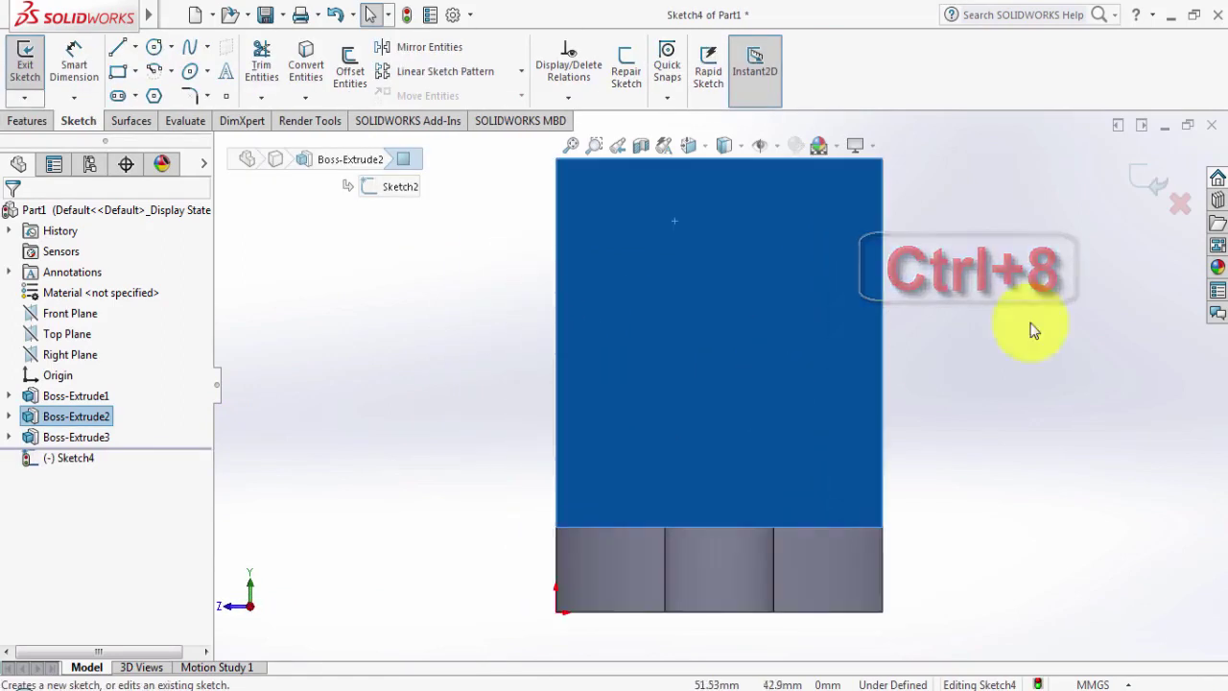
click(154, 48)
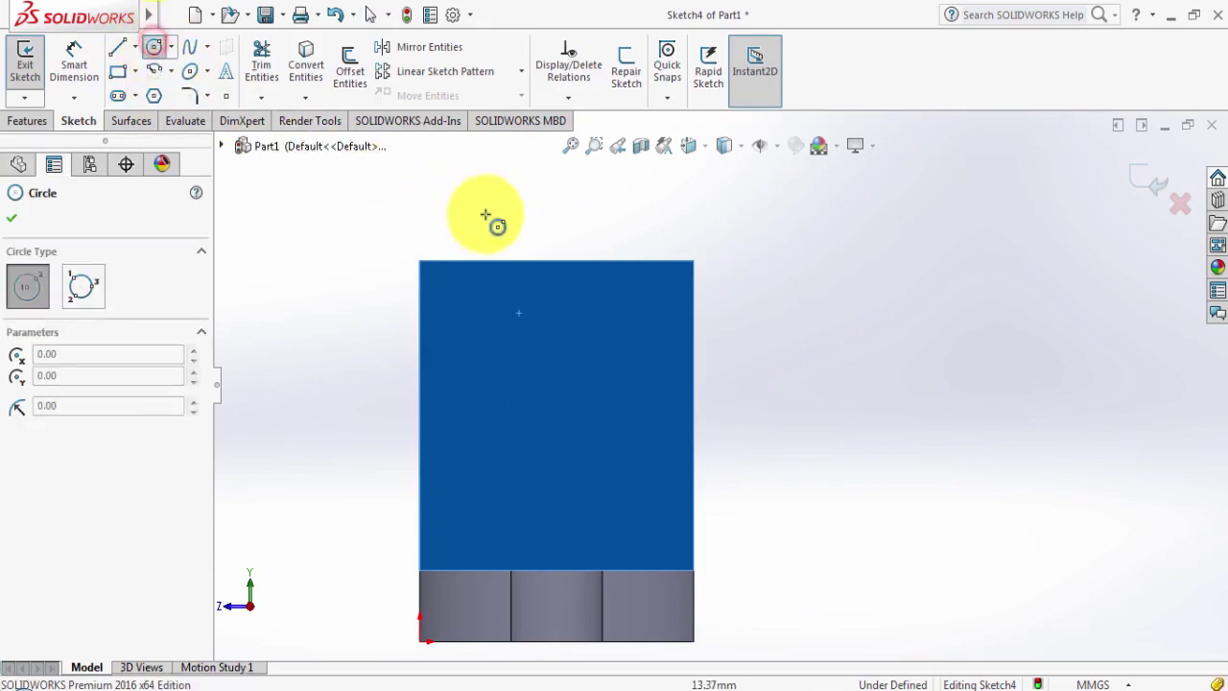
click(557, 261)
click(557, 343)
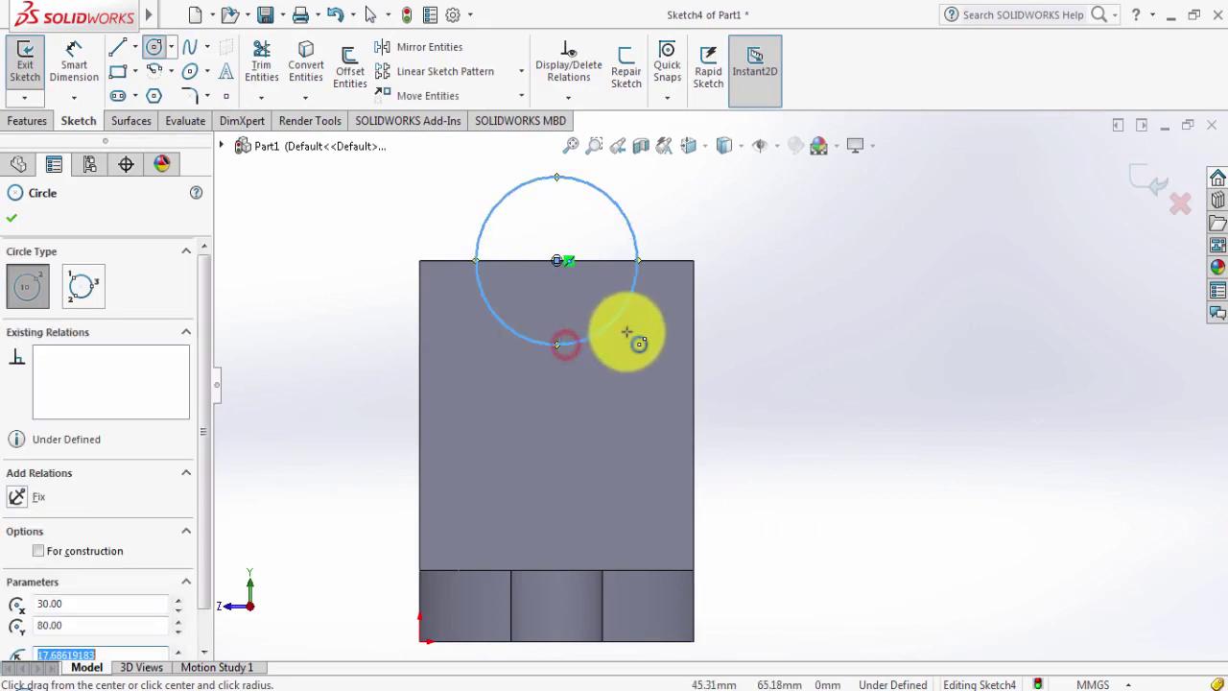
Dimension the circle's diameter to 30 mm.
click(74, 53)
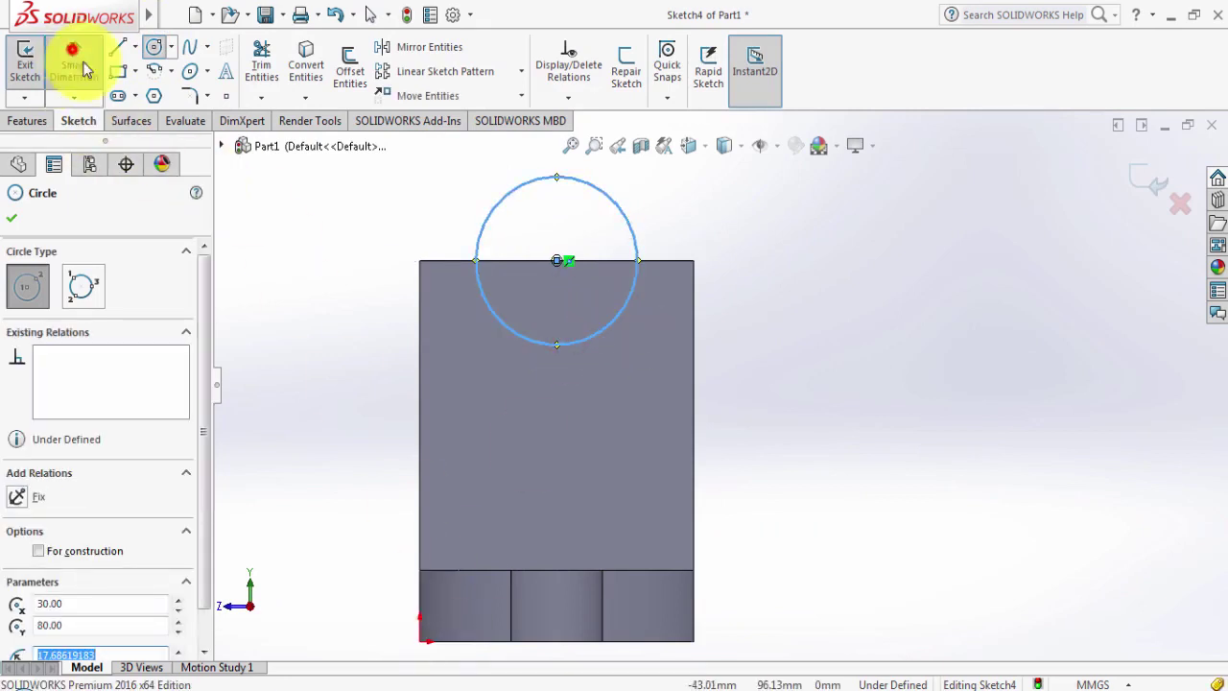
click(485, 241)
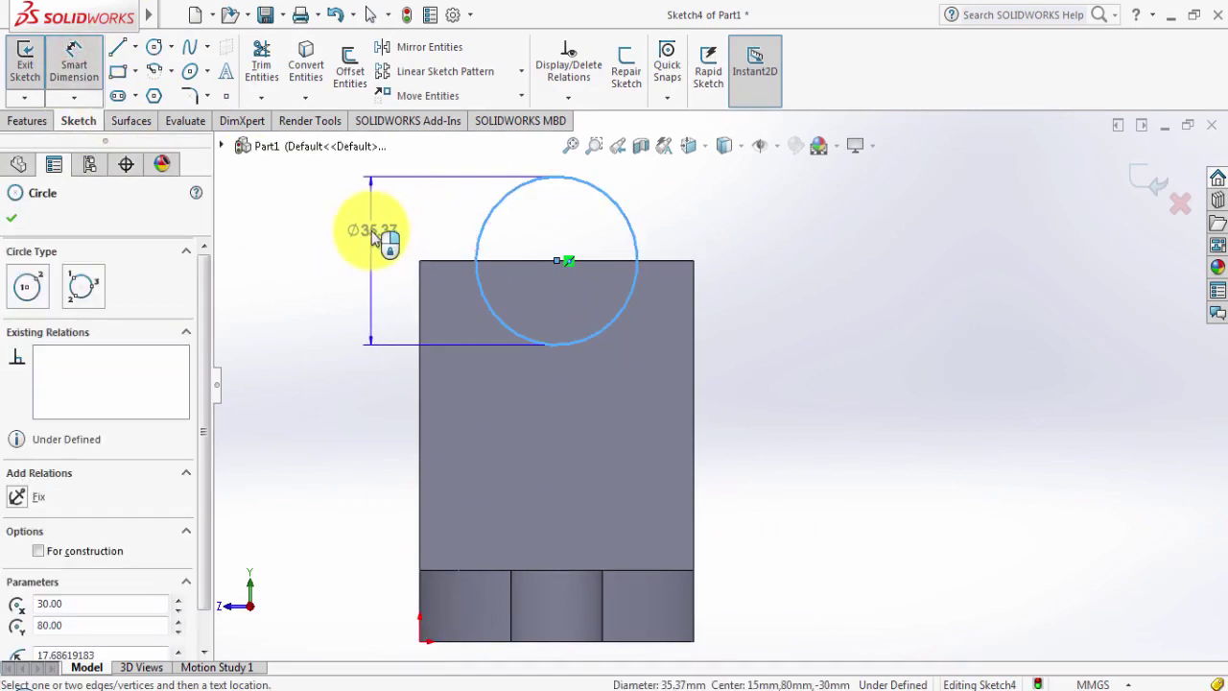
click(380, 237)
text(30)
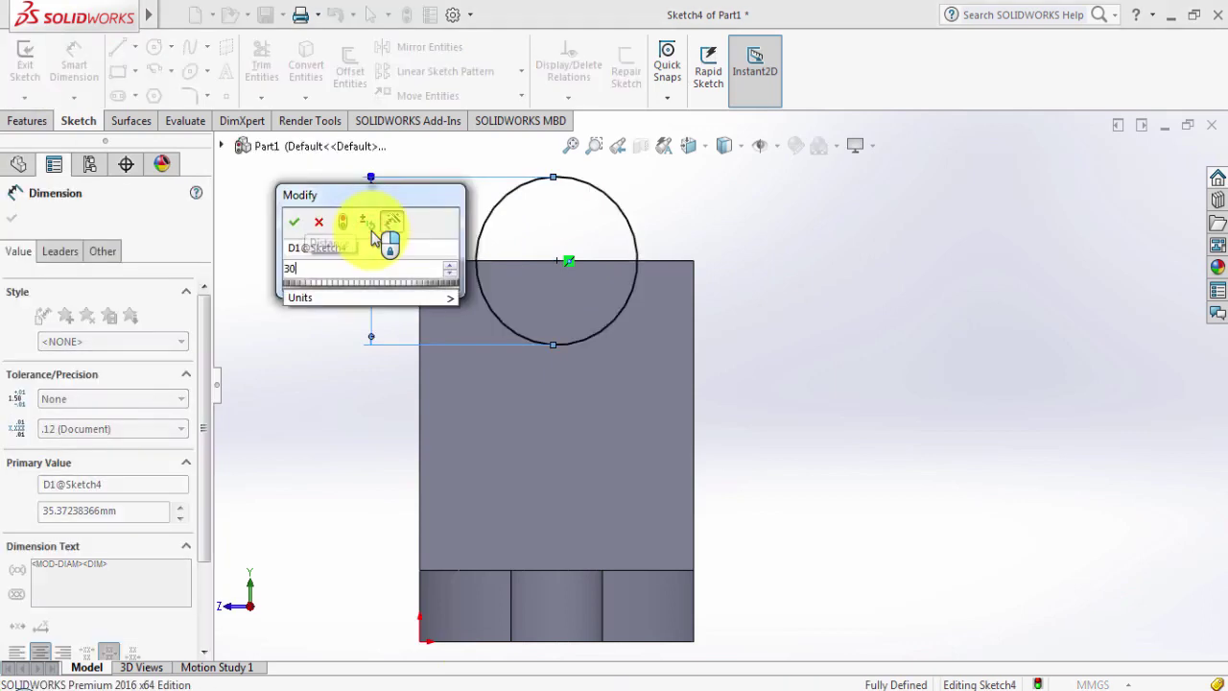
key(Return)
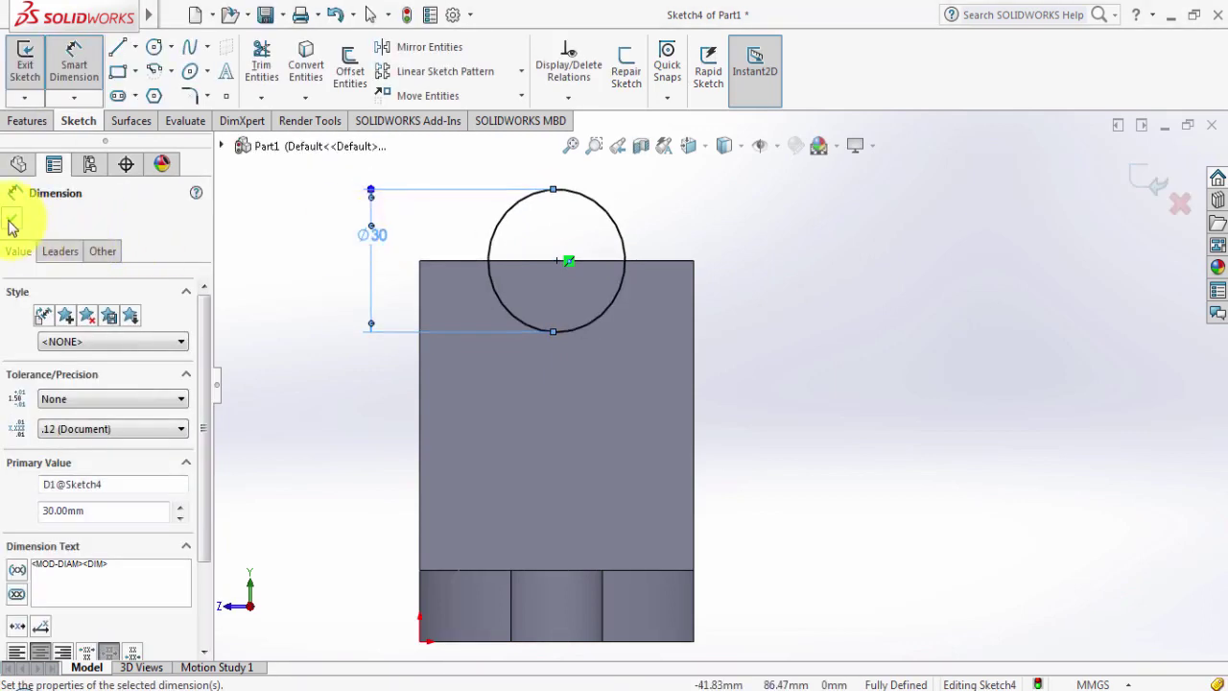
click(12, 225)
middle_drag(384, 416, 514, 487)
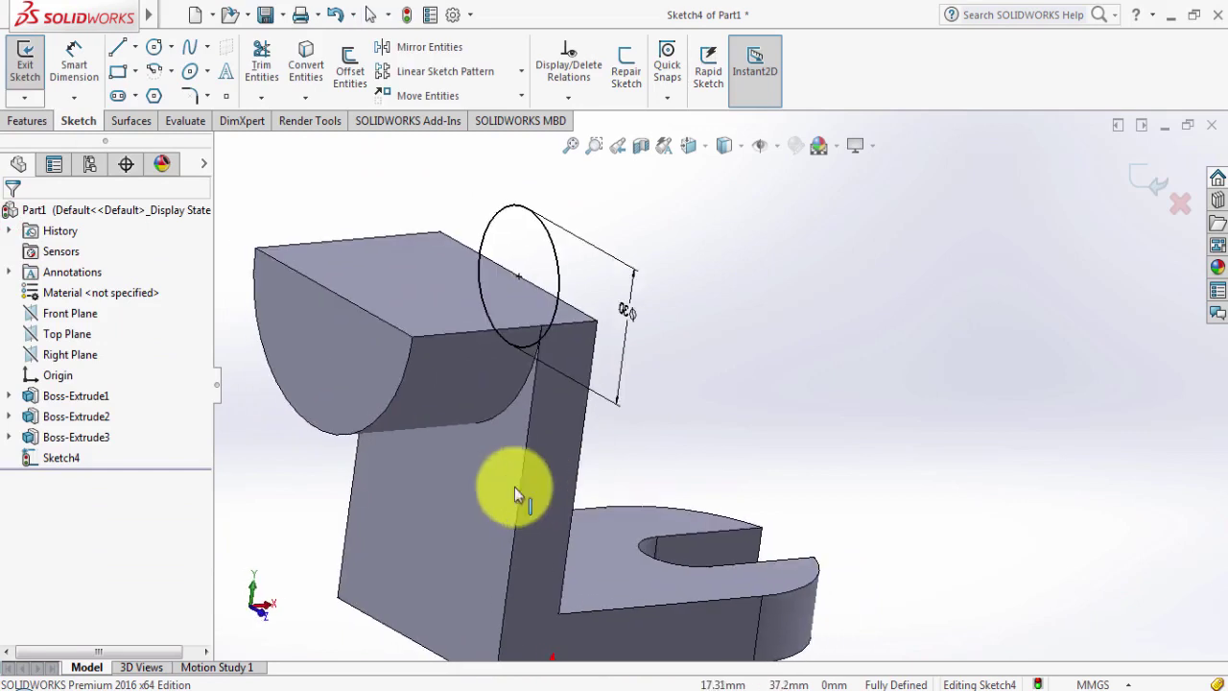
middle_drag(830, 456, 808, 438)
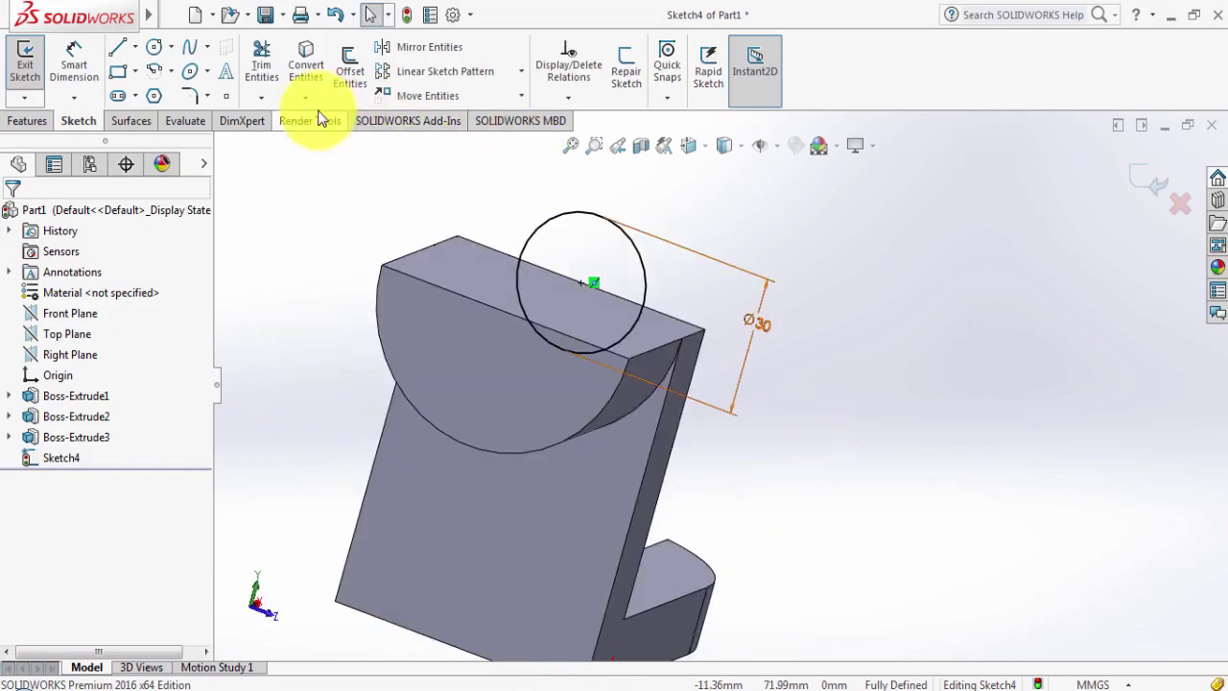
click(38, 122)
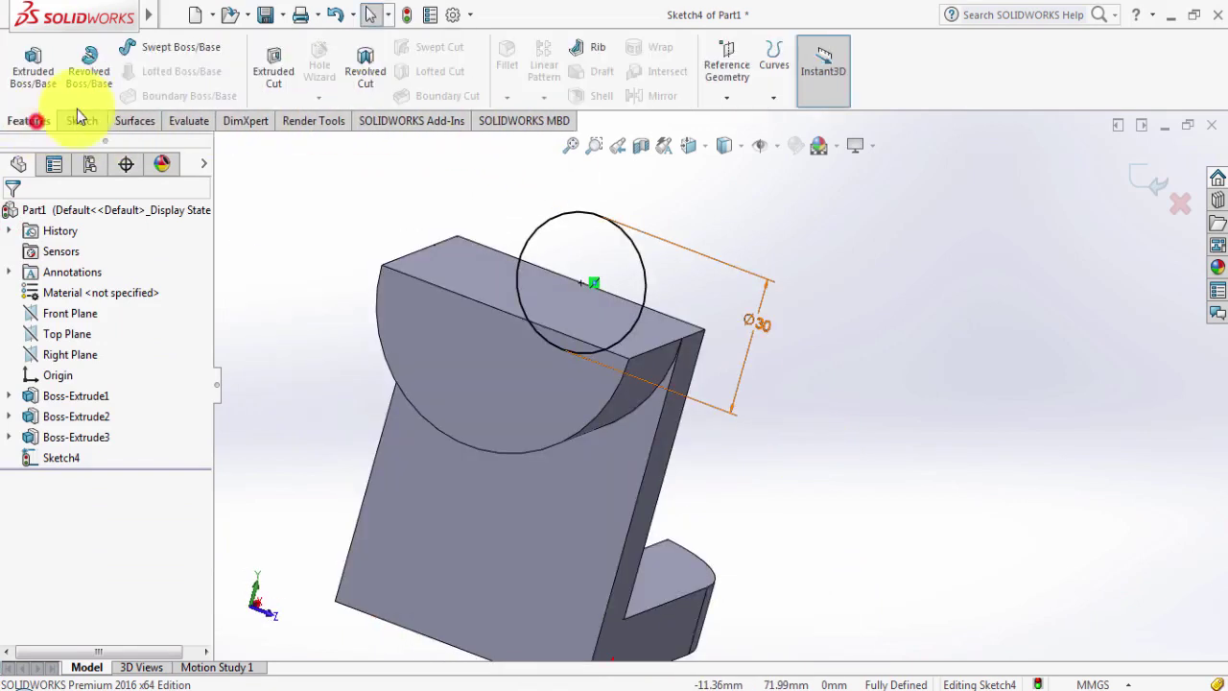
Cut the Ø30 circle Through All as Cut-Extrude1 to hollow out the cradle.
click(272, 63)
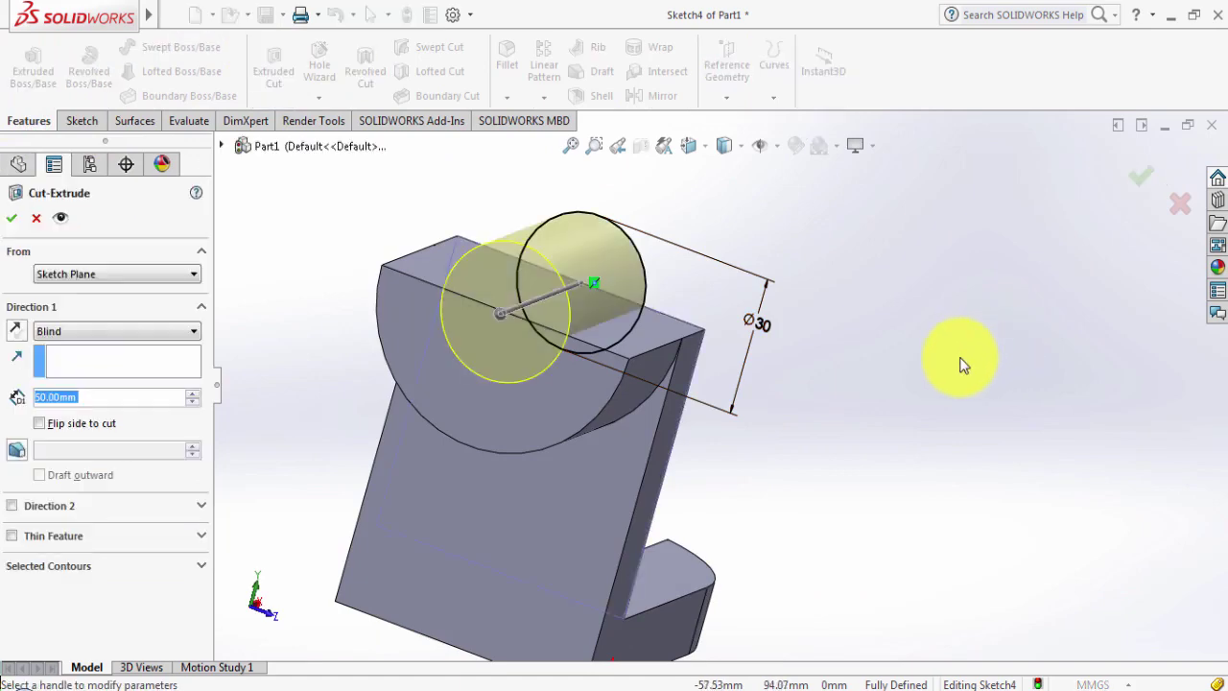
middle_drag(962, 362, 878, 351)
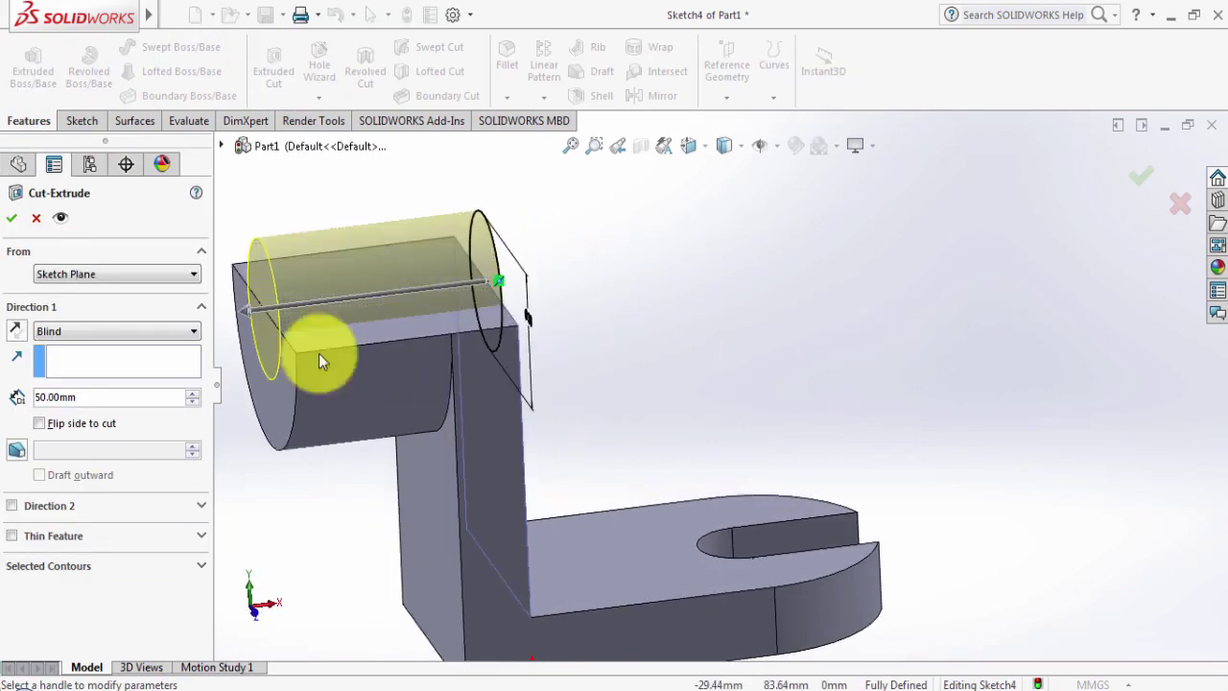
click(134, 328)
click(118, 360)
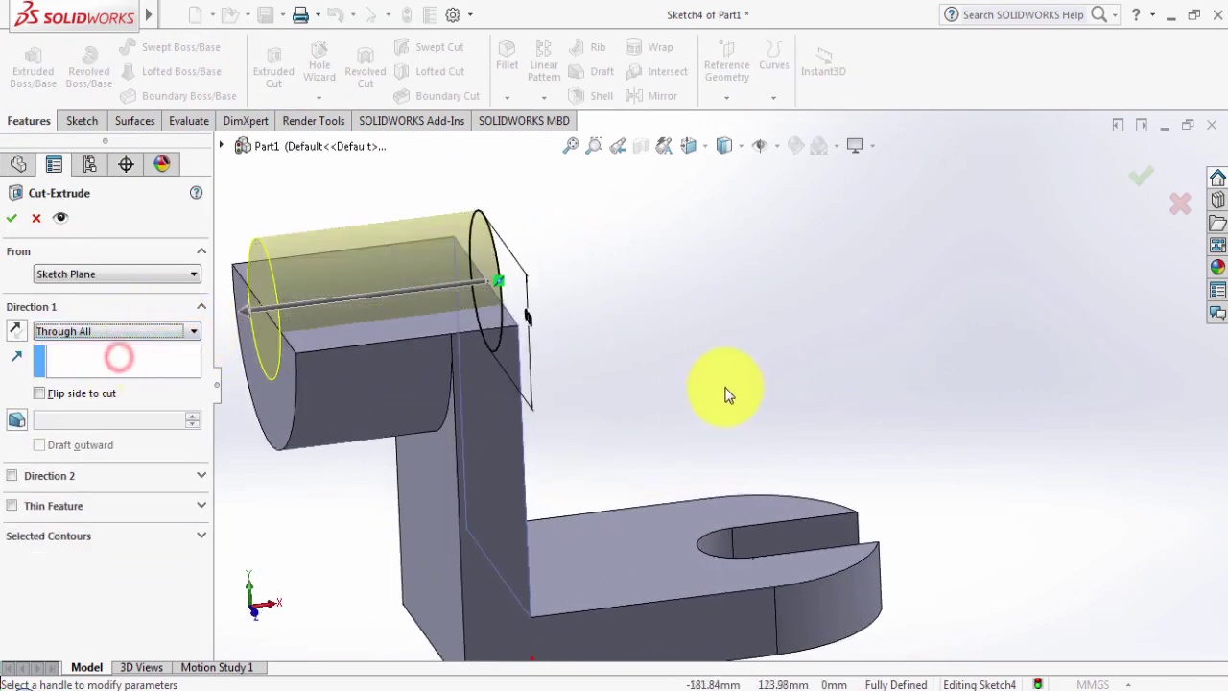
mouse_move(726, 391)
middle_down()
mouse_move(787, 373)
mouse_move(678, 392)
middle_up()
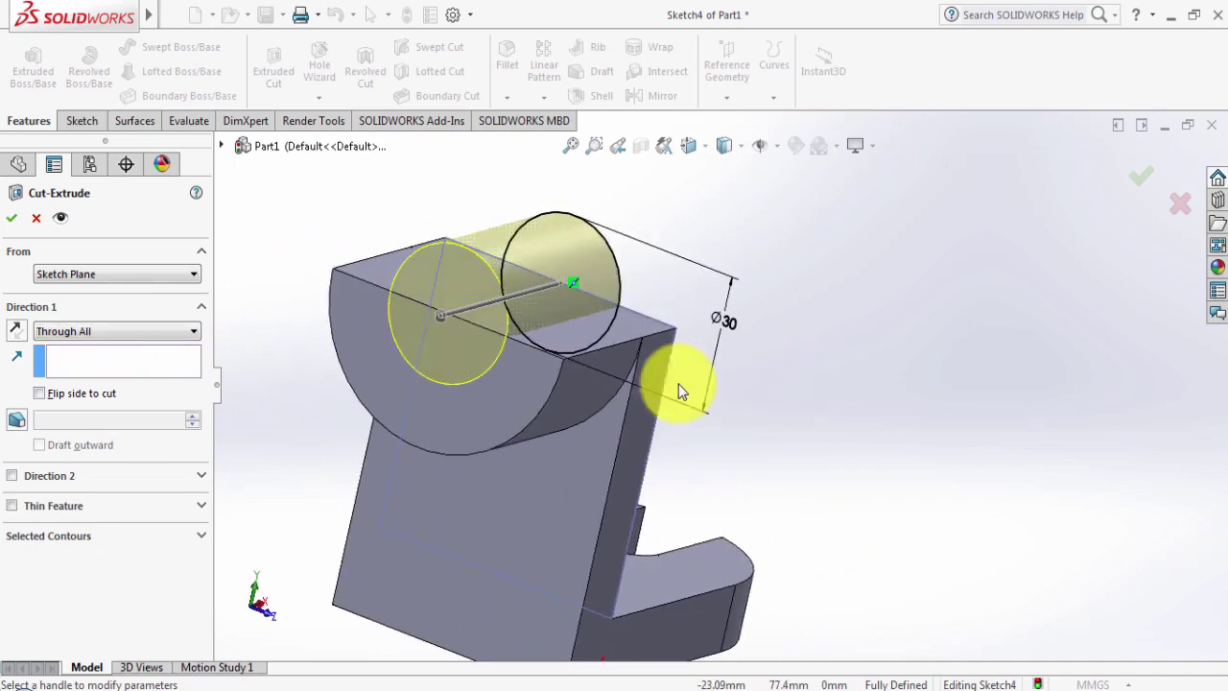
click(10, 219)
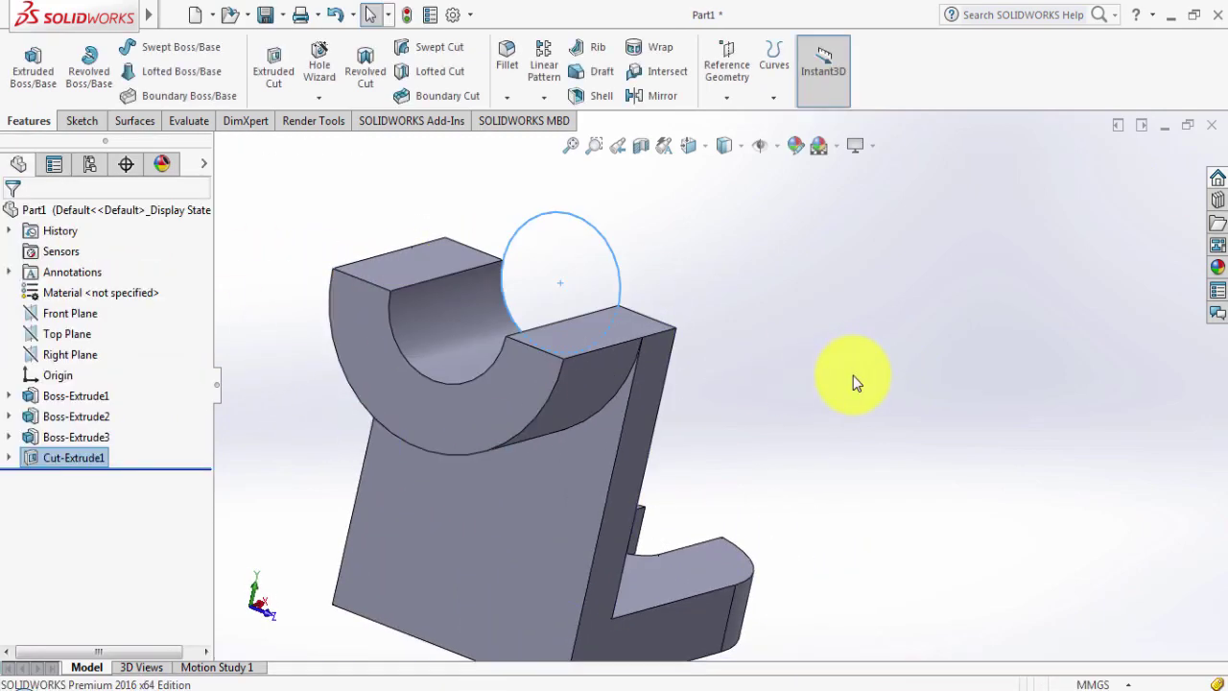
click(852, 375)
middle_drag(871, 388, 789, 351)
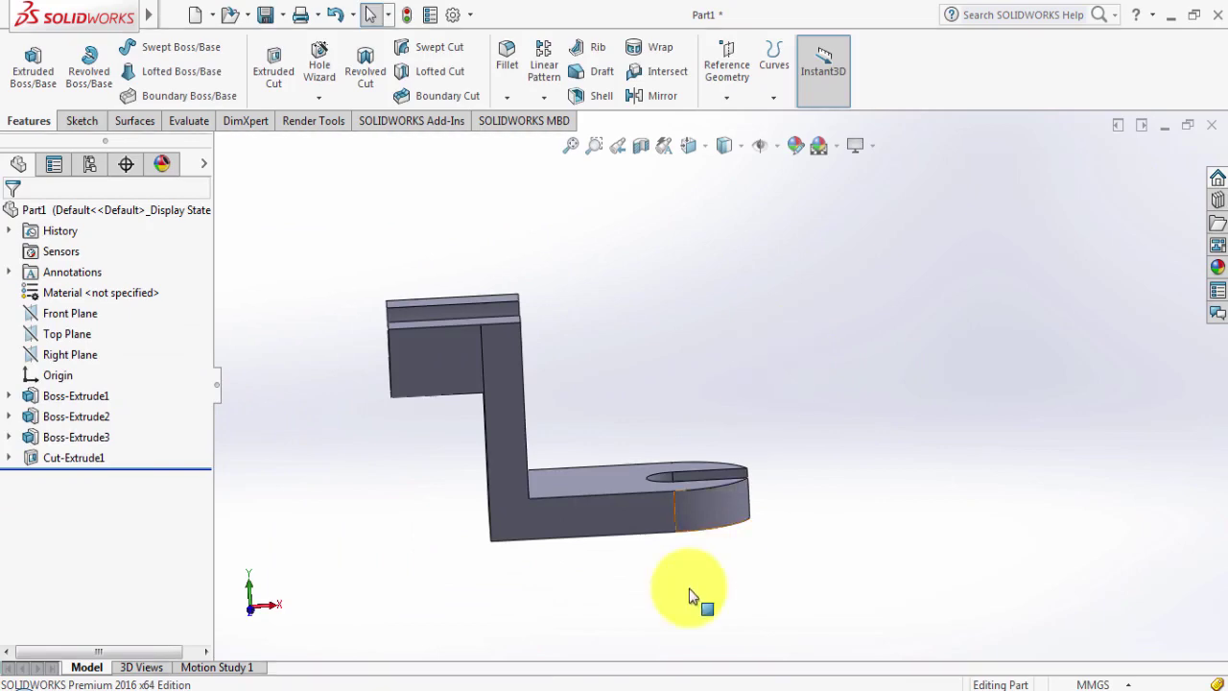
mouse_move(699, 589)
middle_down()
mouse_move(711, 590)
mouse_move(635, 595)
middle_up()
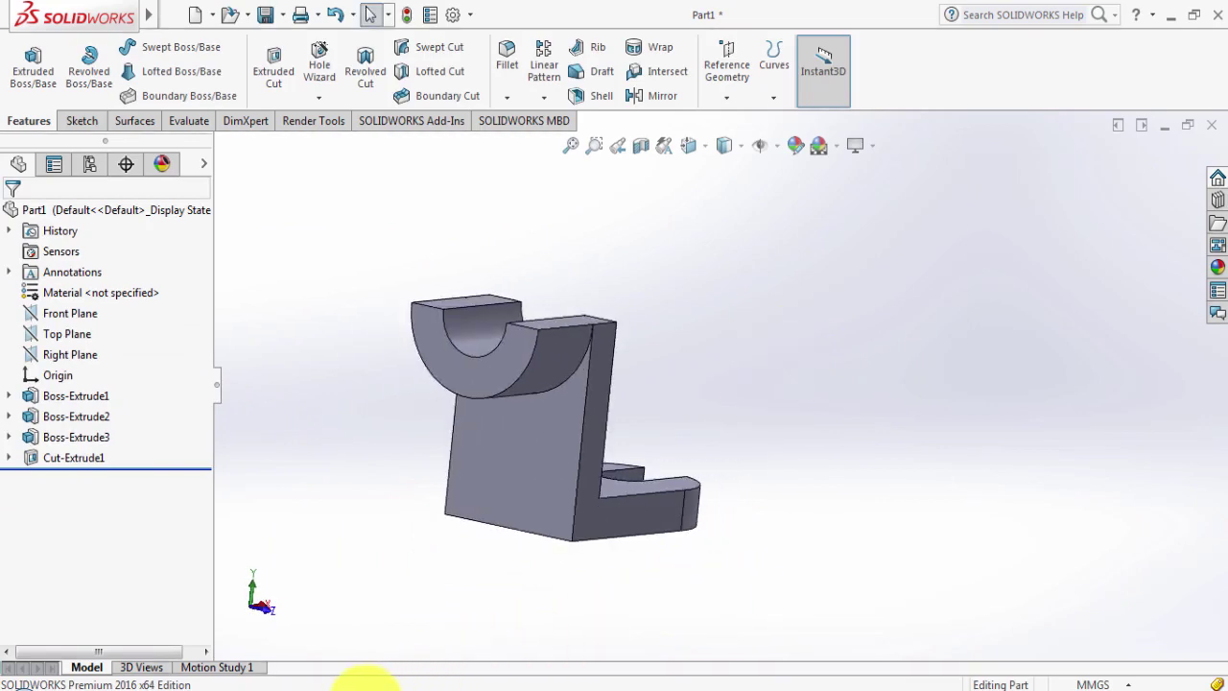
click(364, 683)
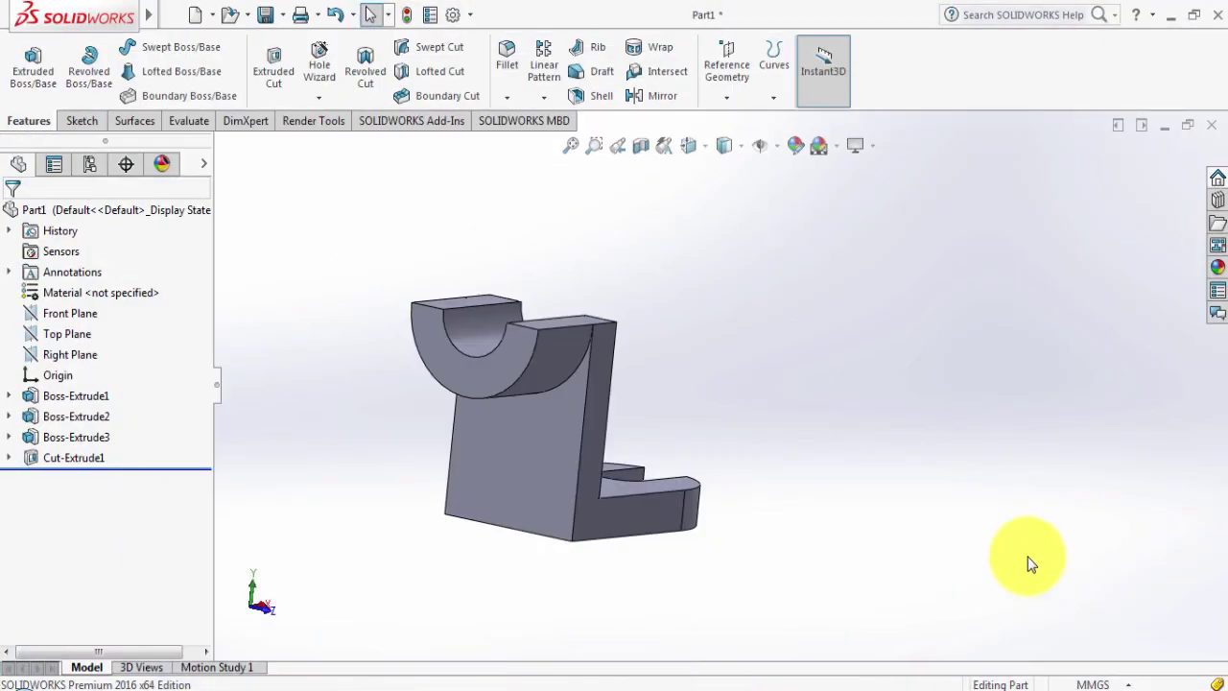
middle_drag(1027, 560, 876, 485)
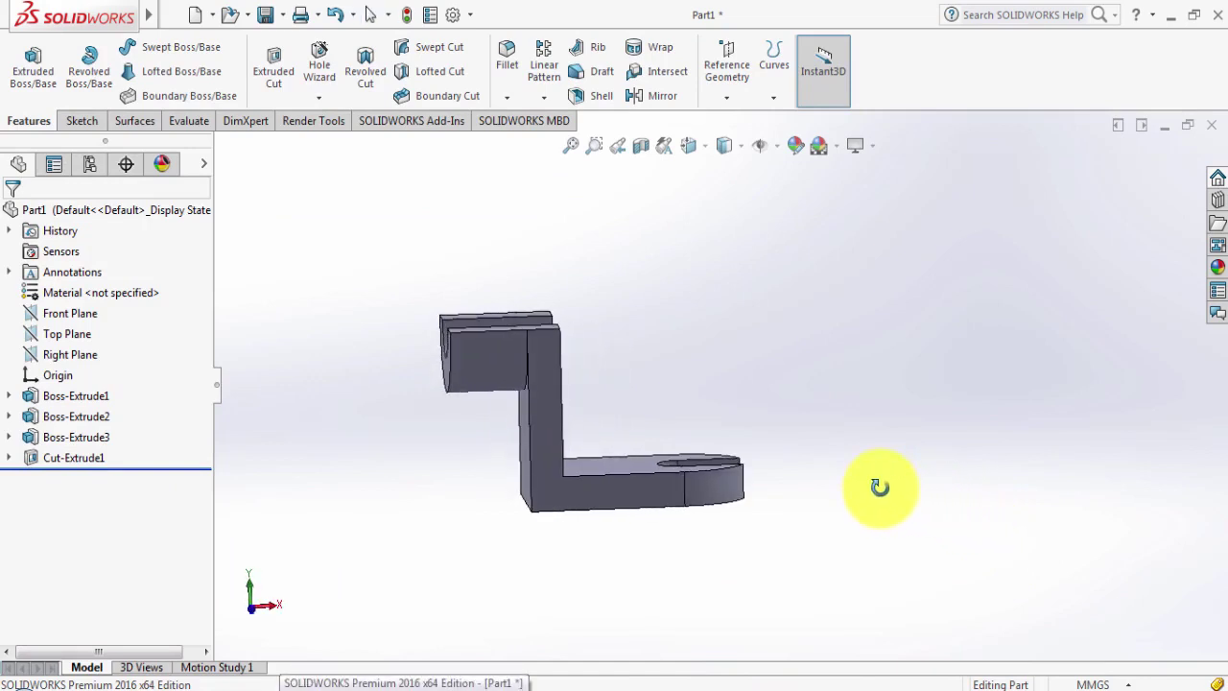
Create Plane1 parallel to the Front Plane, passing through a point on the cradle.
click(67, 314)
mouse_move(356, 460)
middle_down()
mouse_move(413, 566)
mouse_move(351, 567)
mouse_move(432, 568)
middle_up()
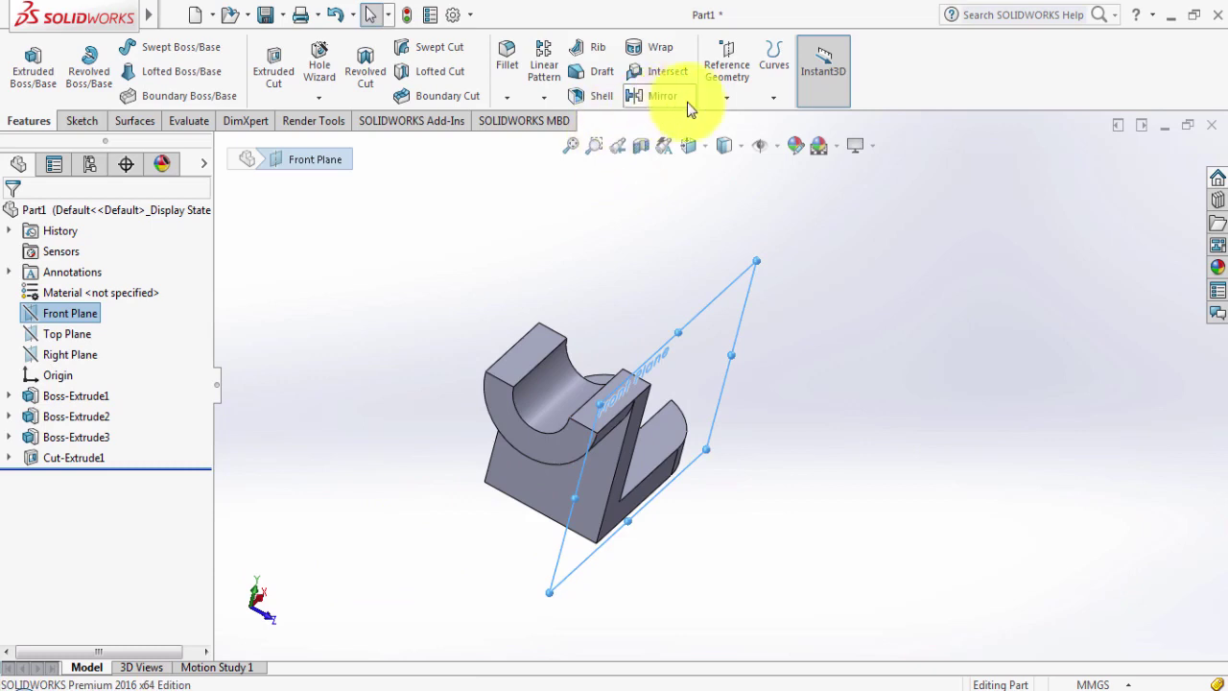
click(733, 74)
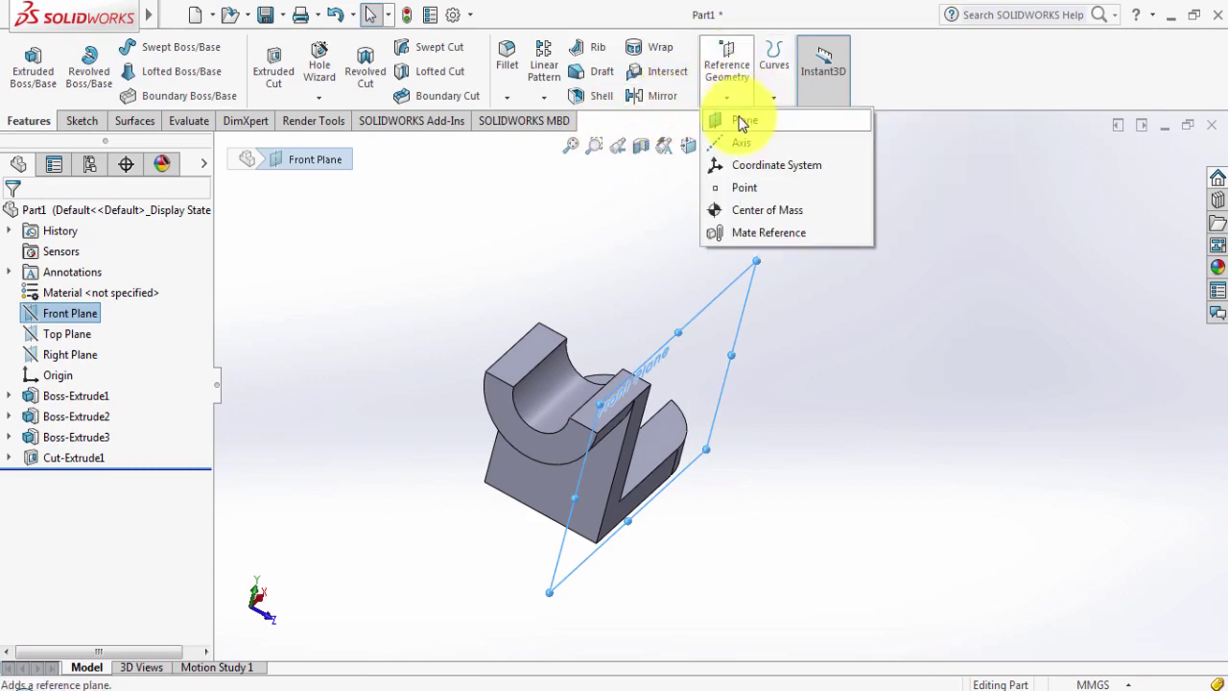
click(741, 120)
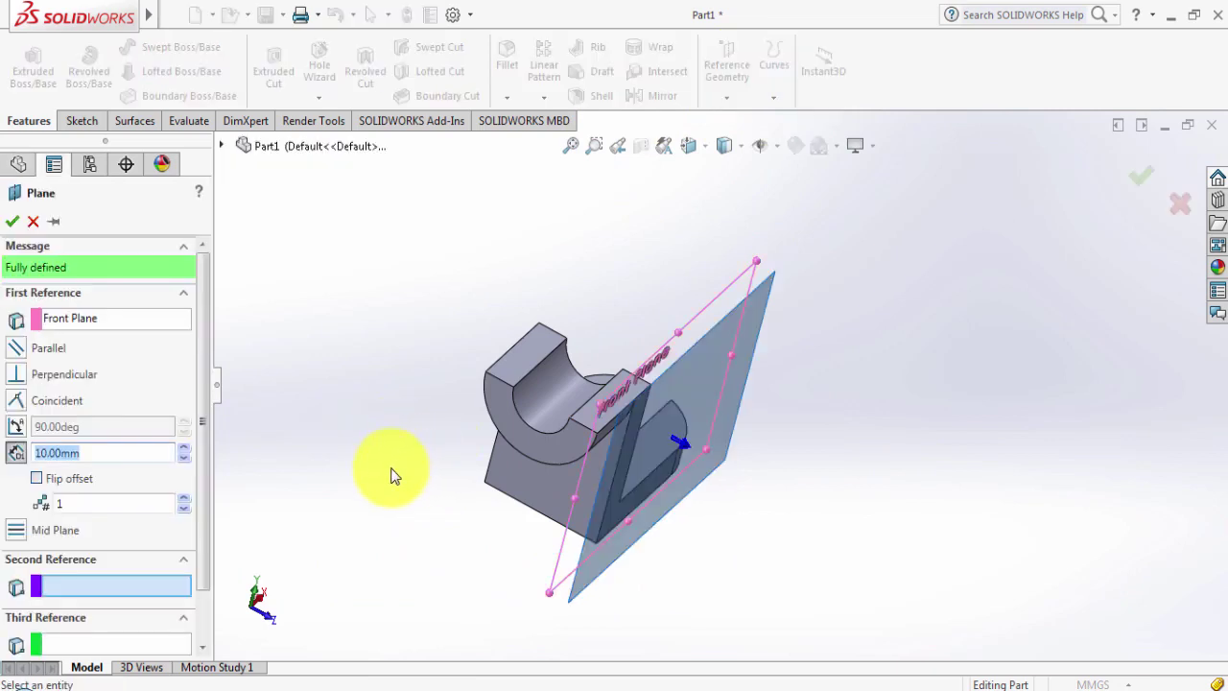
click(533, 431)
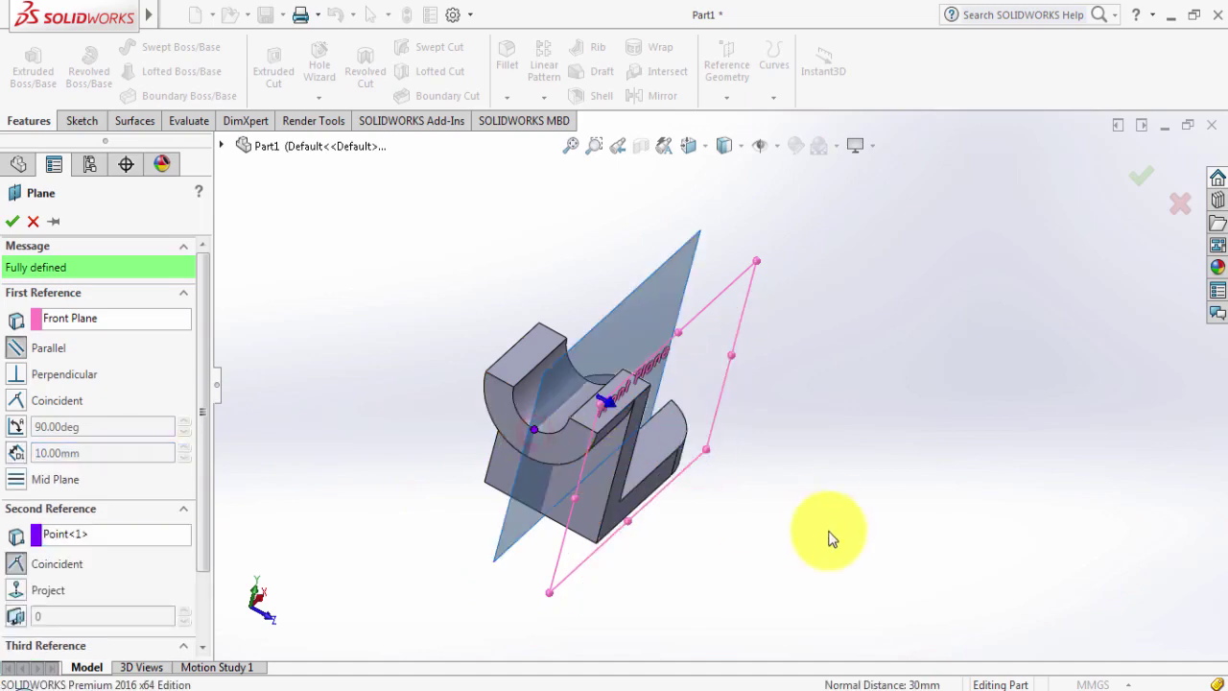
mouse_move(831, 537)
middle_down()
mouse_move(868, 484)
mouse_move(726, 493)
mouse_move(671, 570)
mouse_move(671, 598)
middle_up()
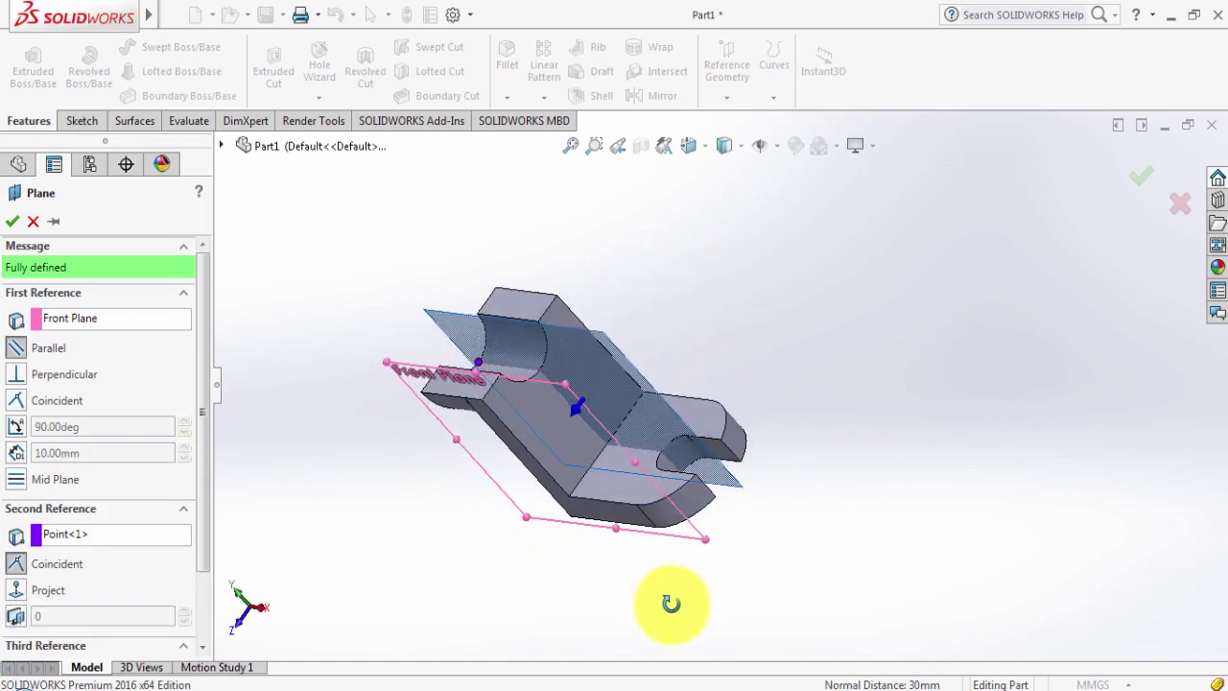
click(13, 222)
mouse_move(220, 384)
middle_down()
mouse_move(356, 493)
mouse_move(502, 233)
mouse_move(474, 260)
mouse_move(578, 347)
middle_up()
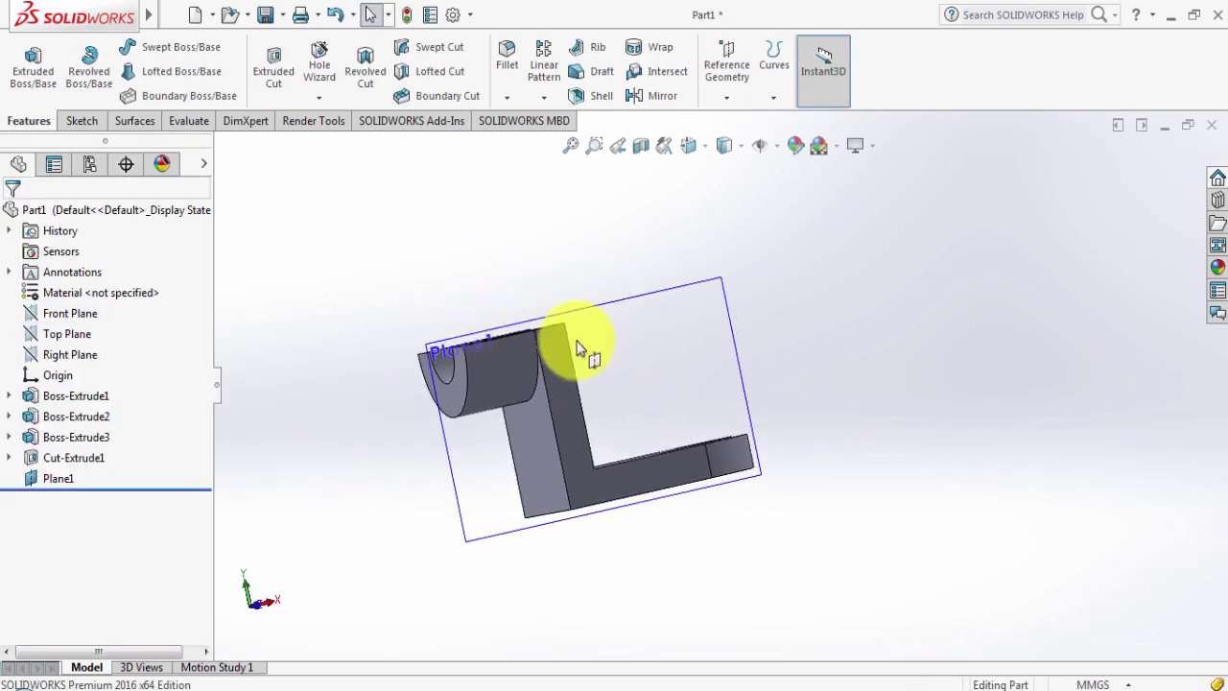
Open a new sketch on Plane1, consulting the exercise drawing for the rib.
click(479, 453)
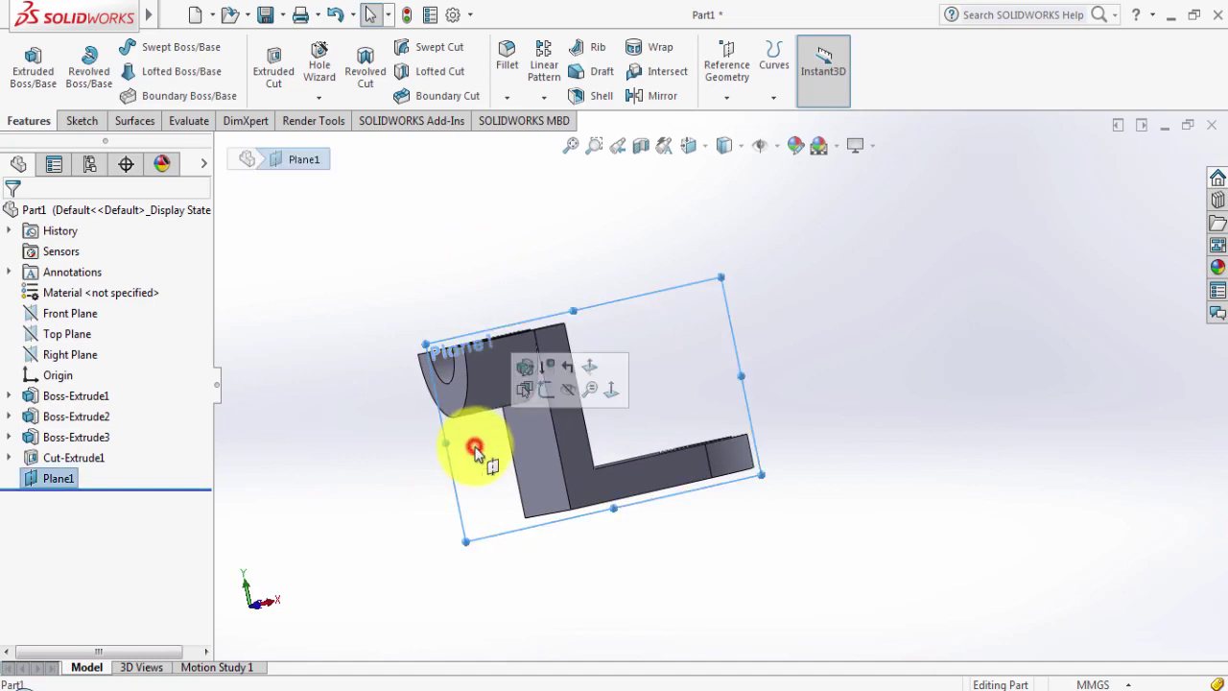
click(540, 397)
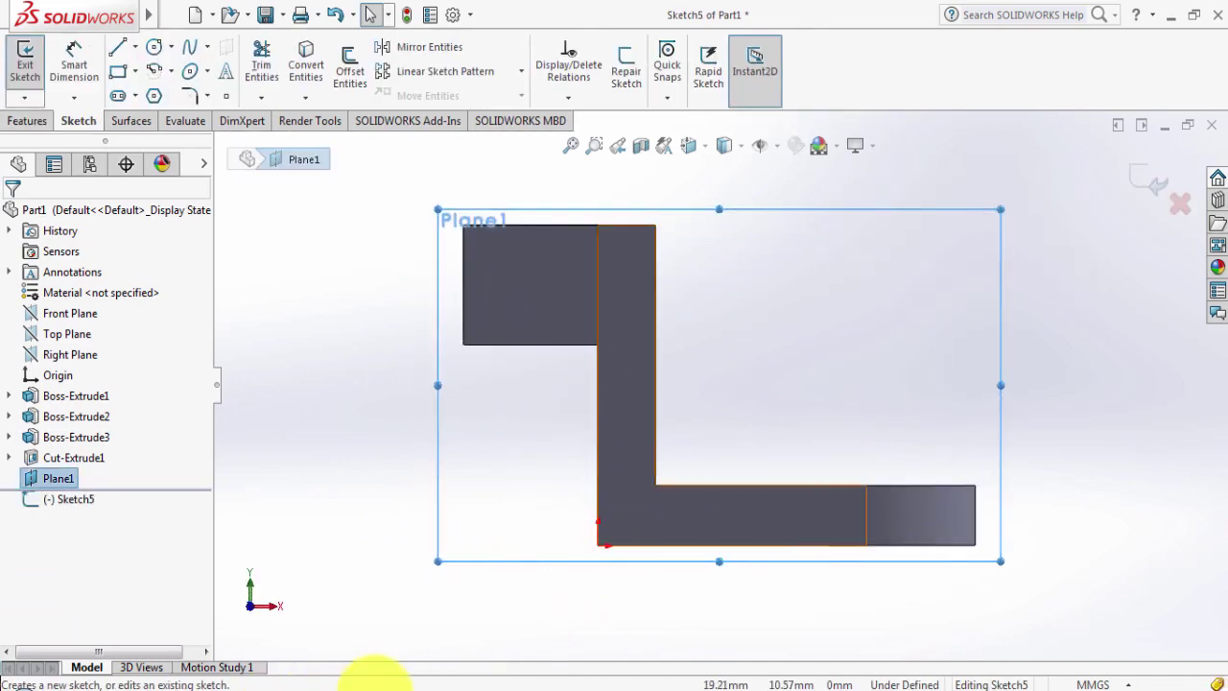
click(374, 676)
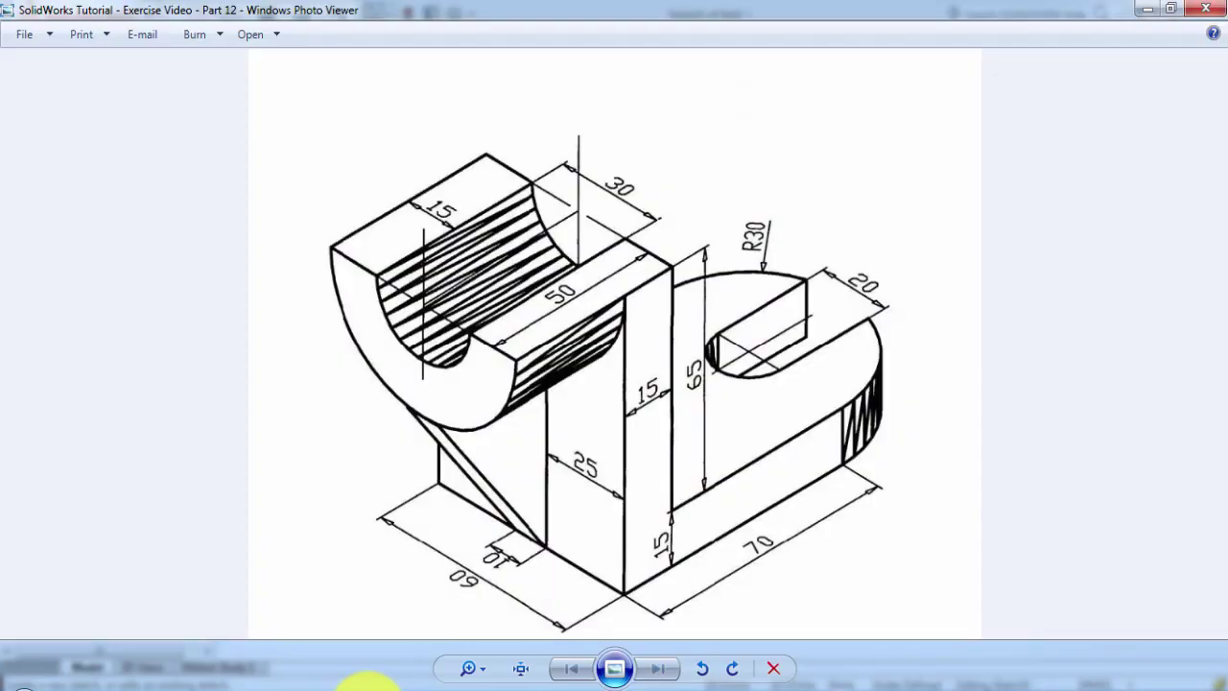
click(364, 679)
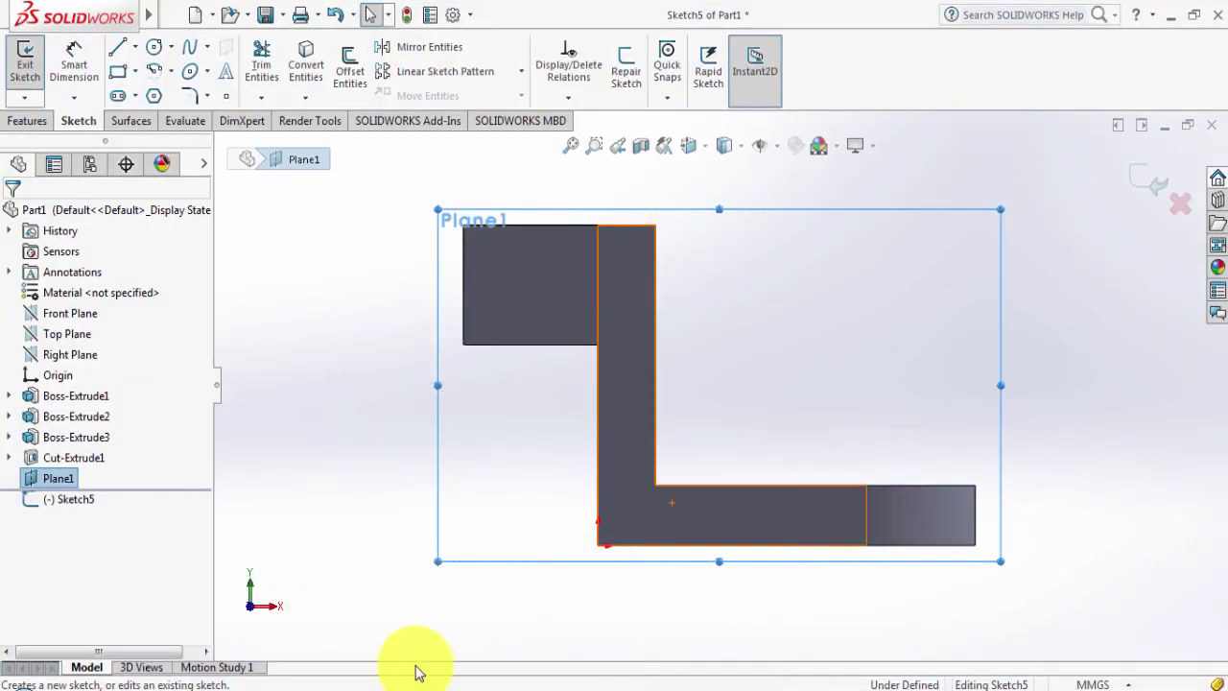
click(116, 49)
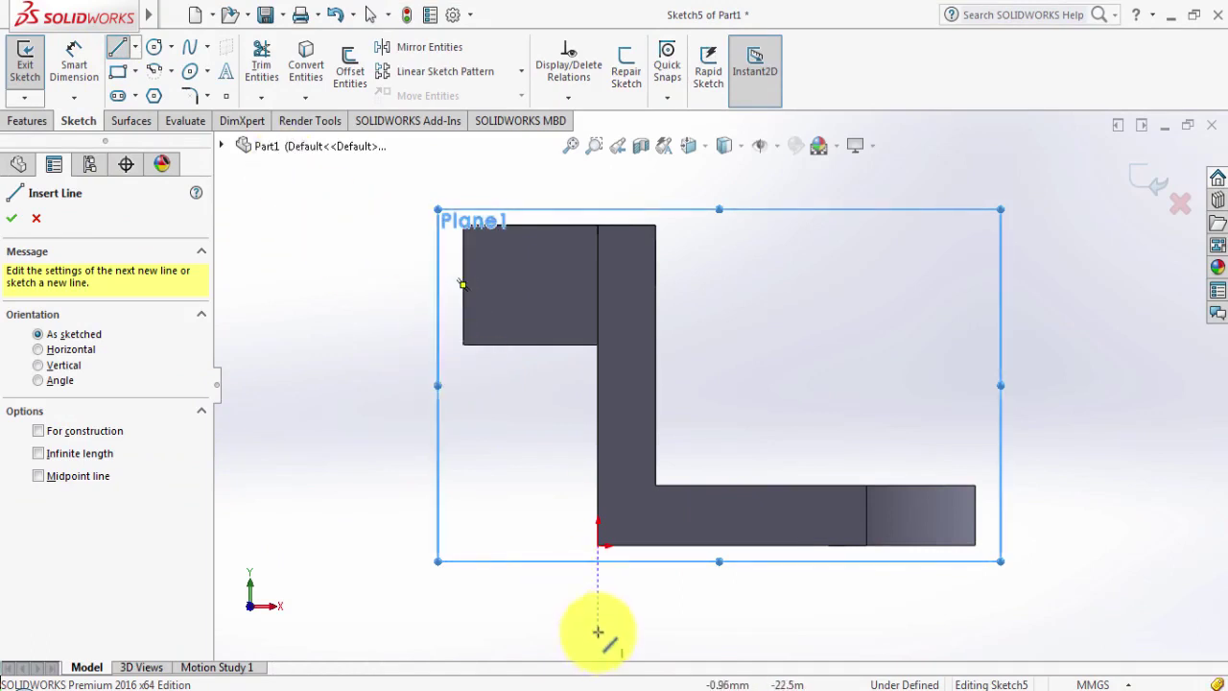
Draw the rib's diagonal line from the model's corner up to the block's corner.
click(596, 546)
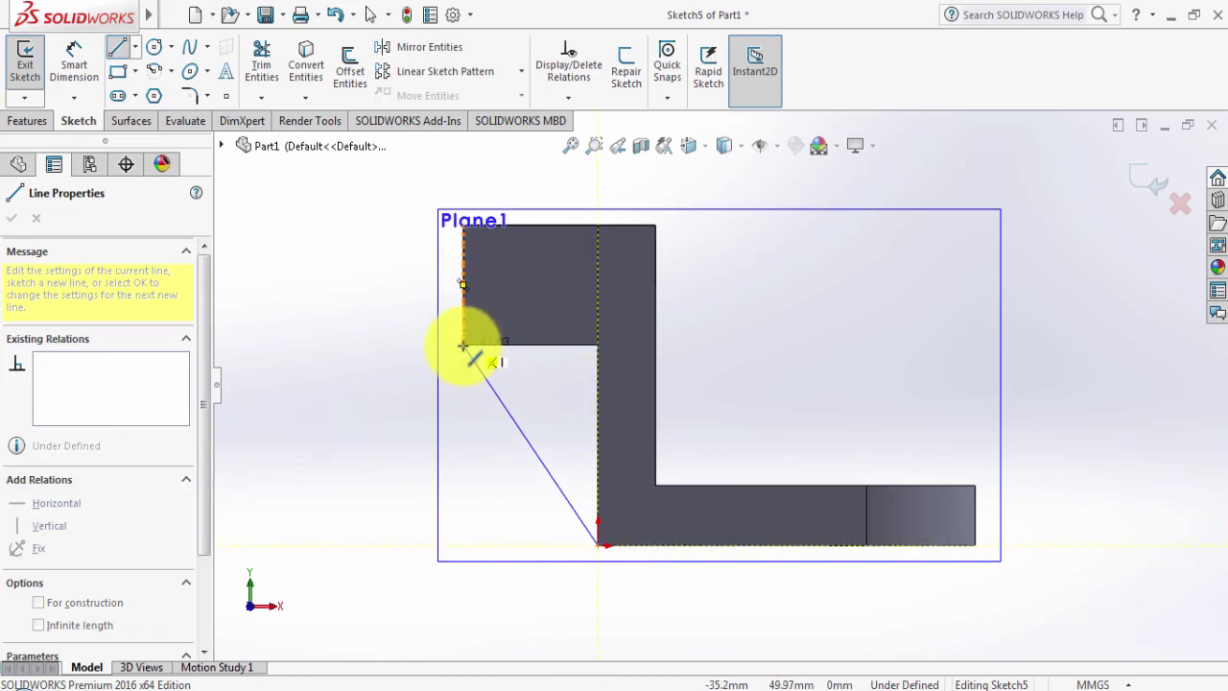
scroll(475, 363, up, 1)
scroll(488, 351, down, 1)
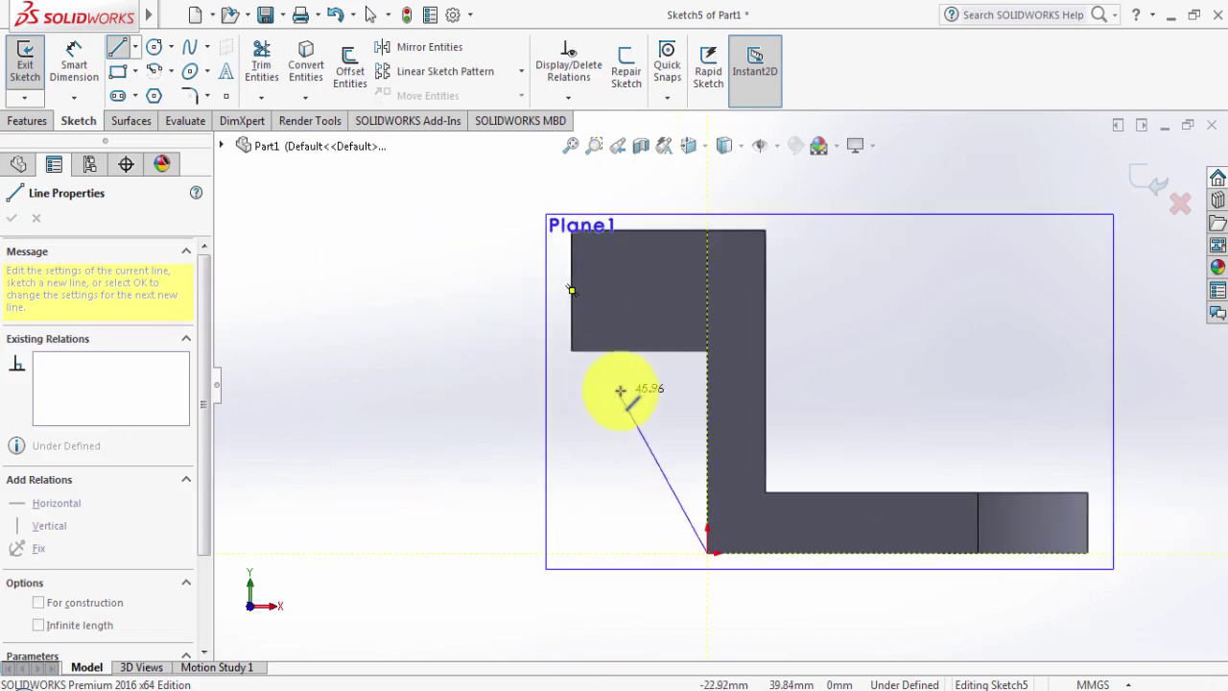
scroll(624, 386, down, 1)
scroll(594, 348, down, 1)
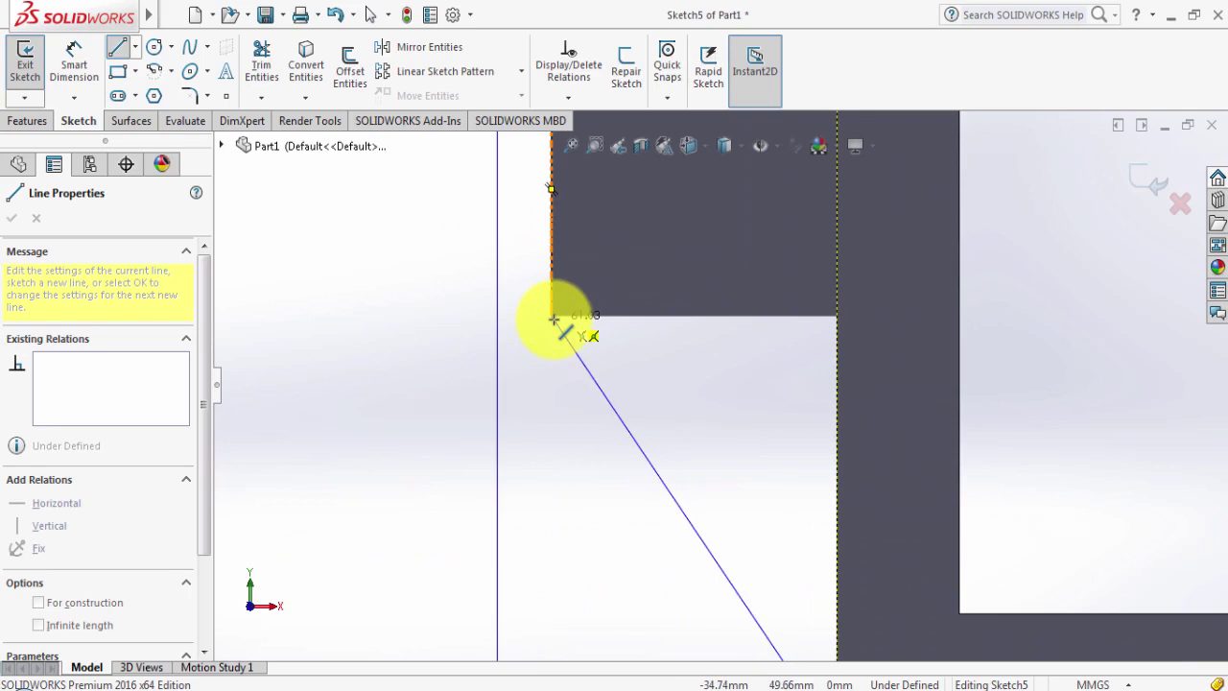
click(554, 319)
right_click(657, 349)
click(681, 351)
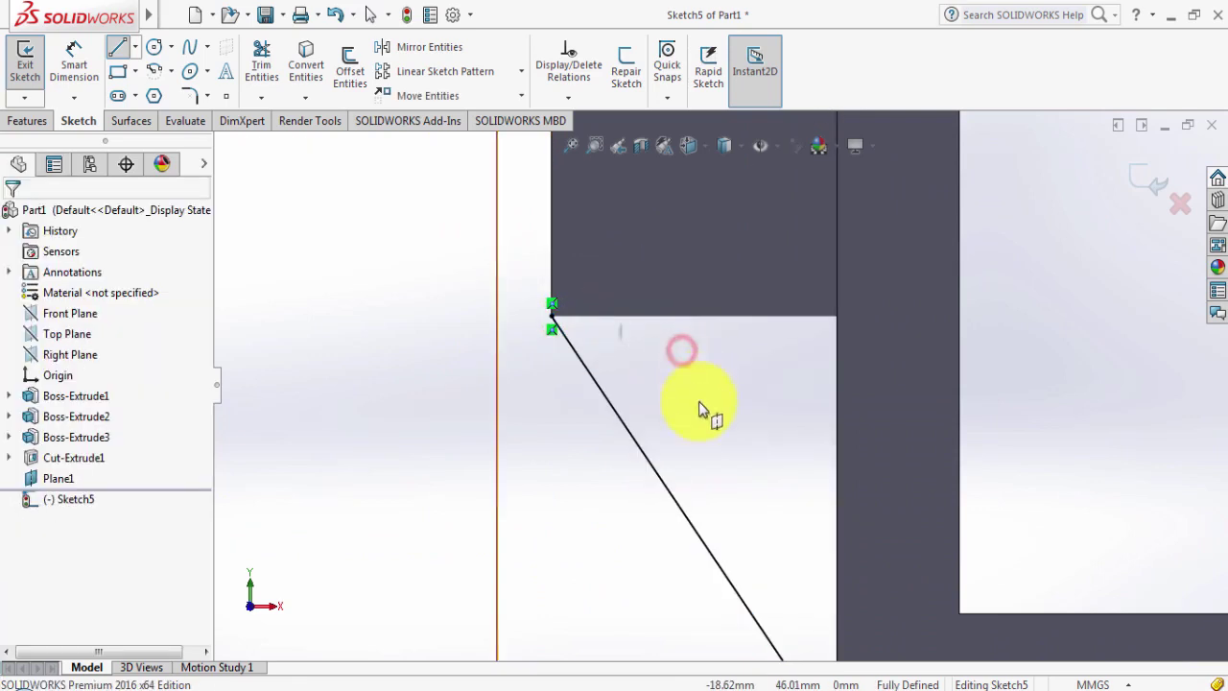
Convert the cradle's lower edge and the block's vertical edge into sketch lines.
scroll(738, 439, up, 3)
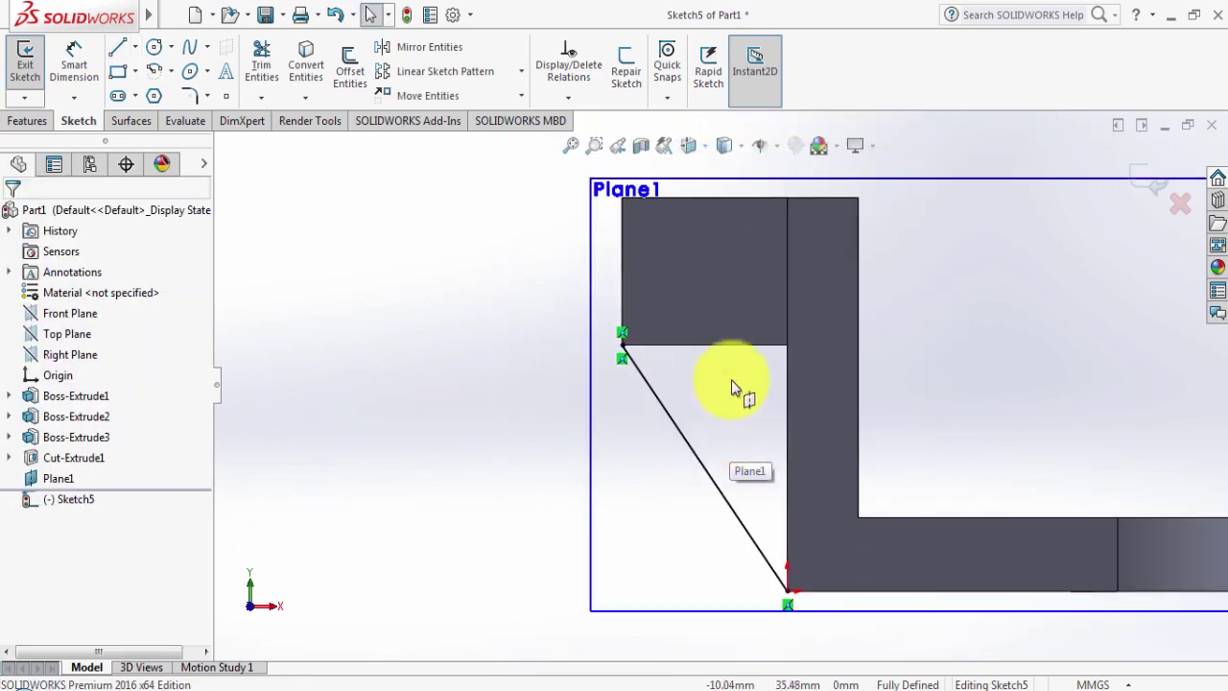
click(307, 61)
click(671, 347)
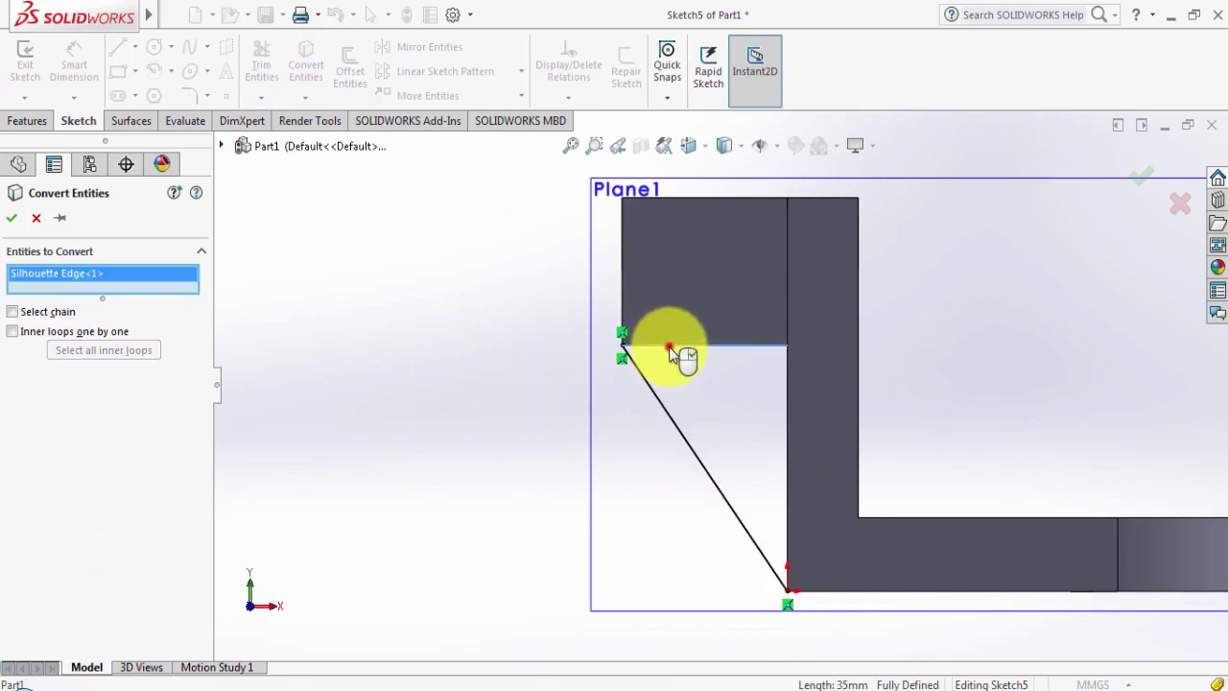
click(786, 428)
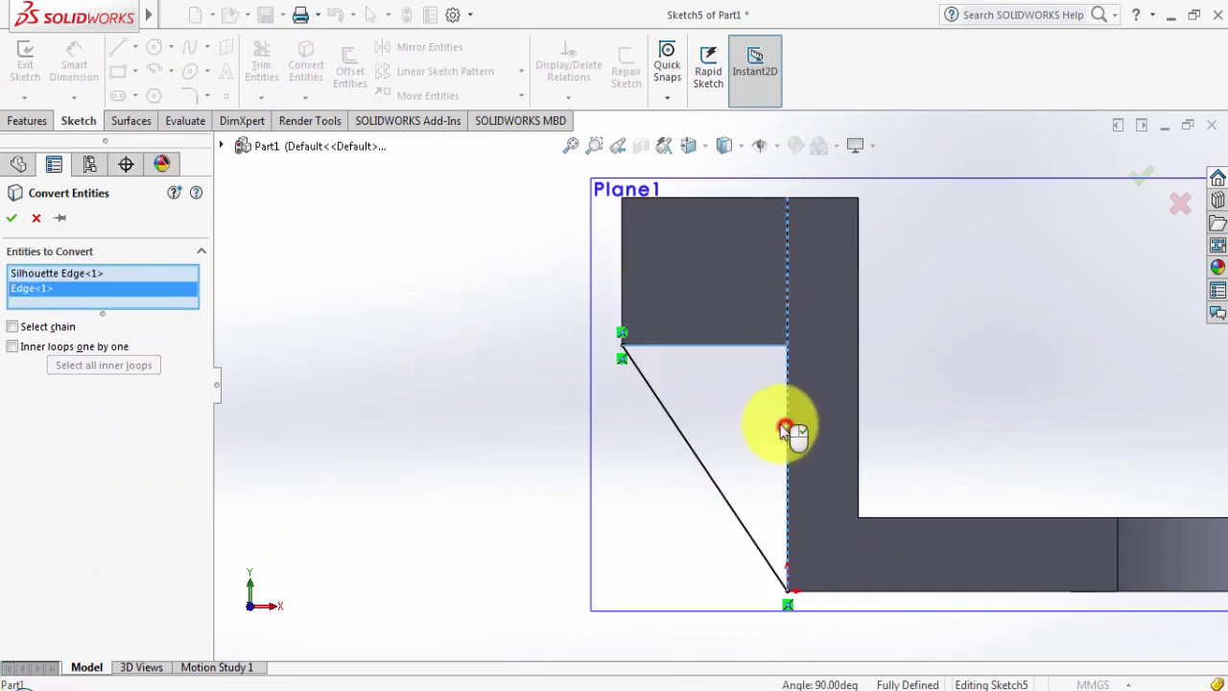
click(12, 215)
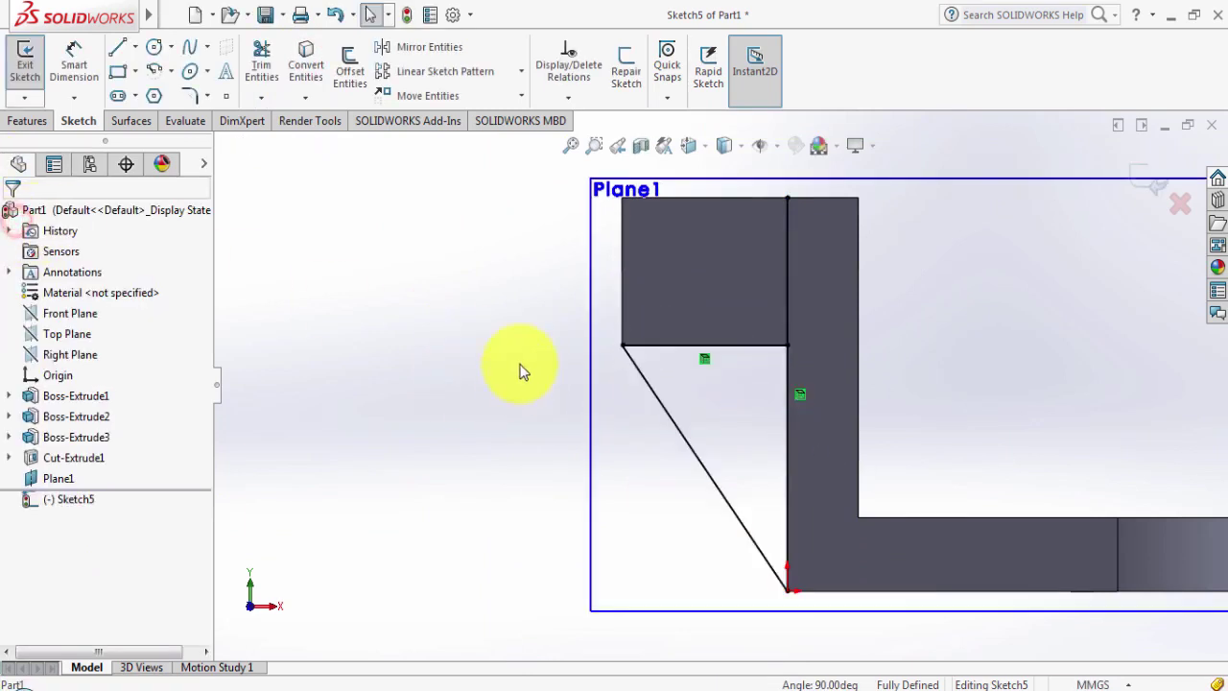
Trim the excess segments to leave a fully defined triangular rib profile.
click(264, 63)
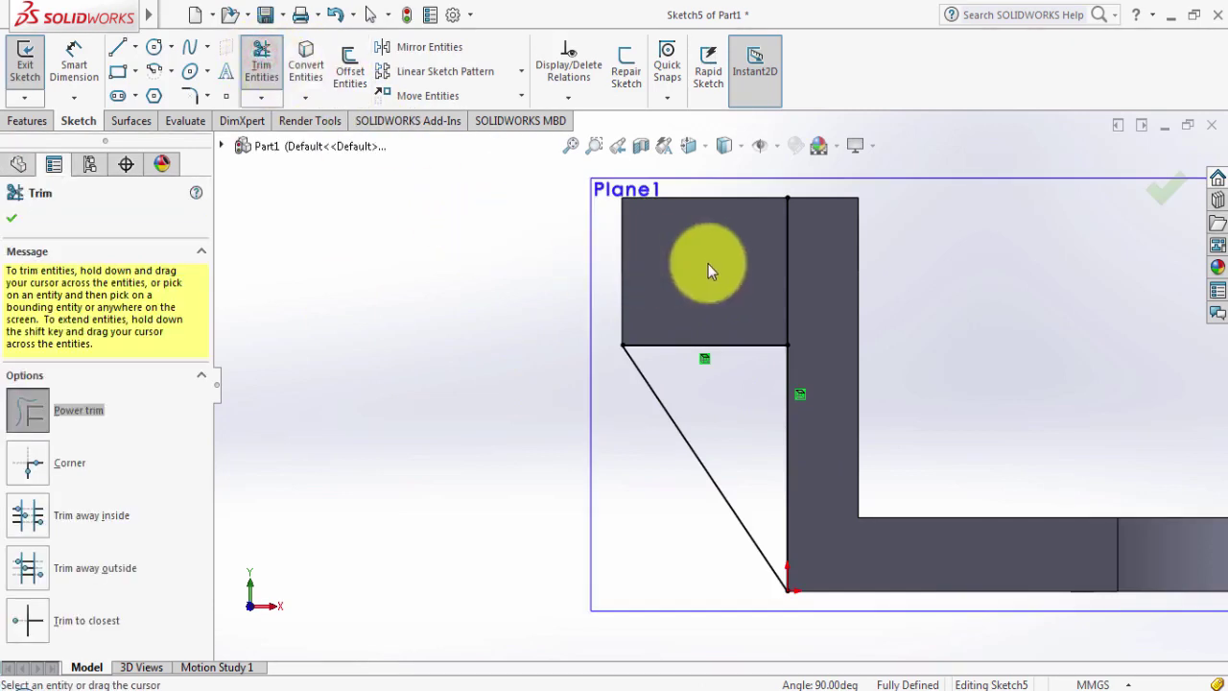
drag(709, 266, 839, 292)
middle_drag(628, 496, 589, 514)
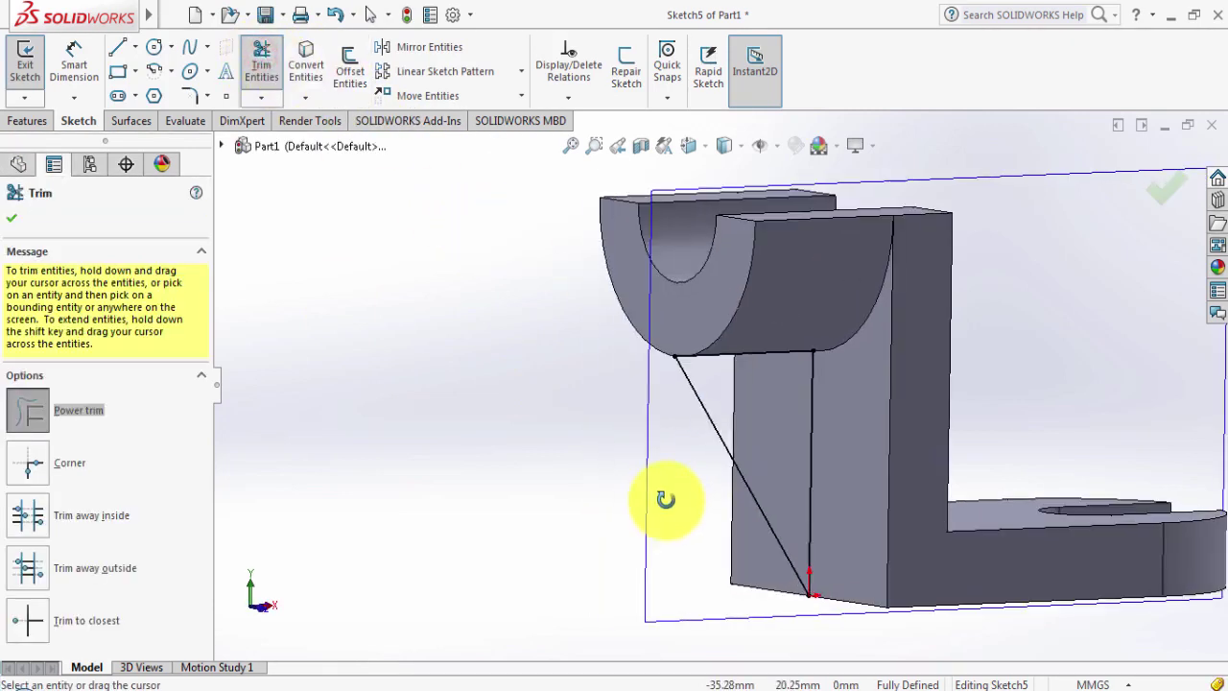
click(13, 221)
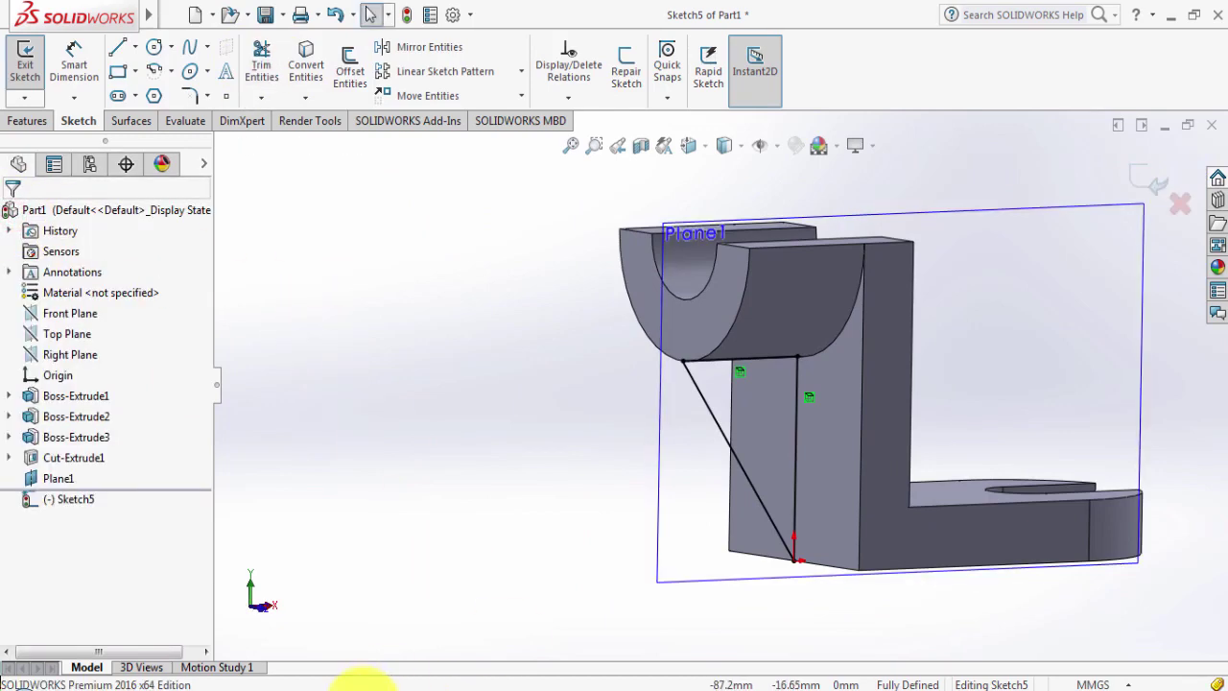
click(539, 625)
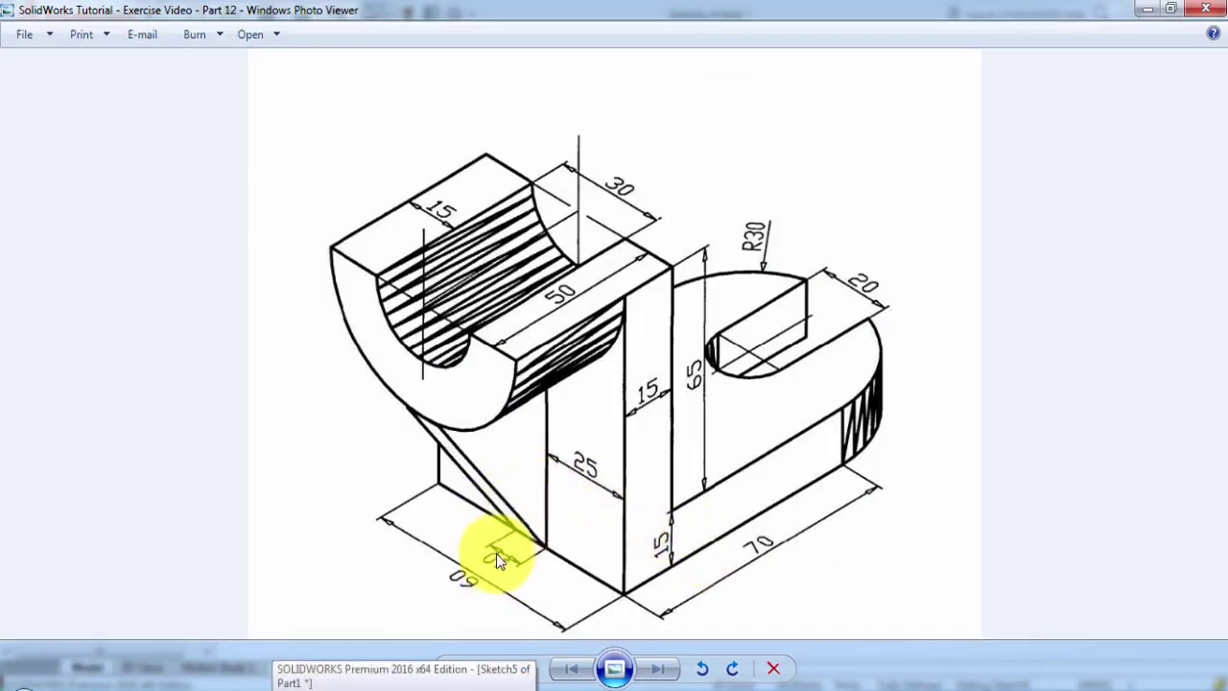
click(458, 672)
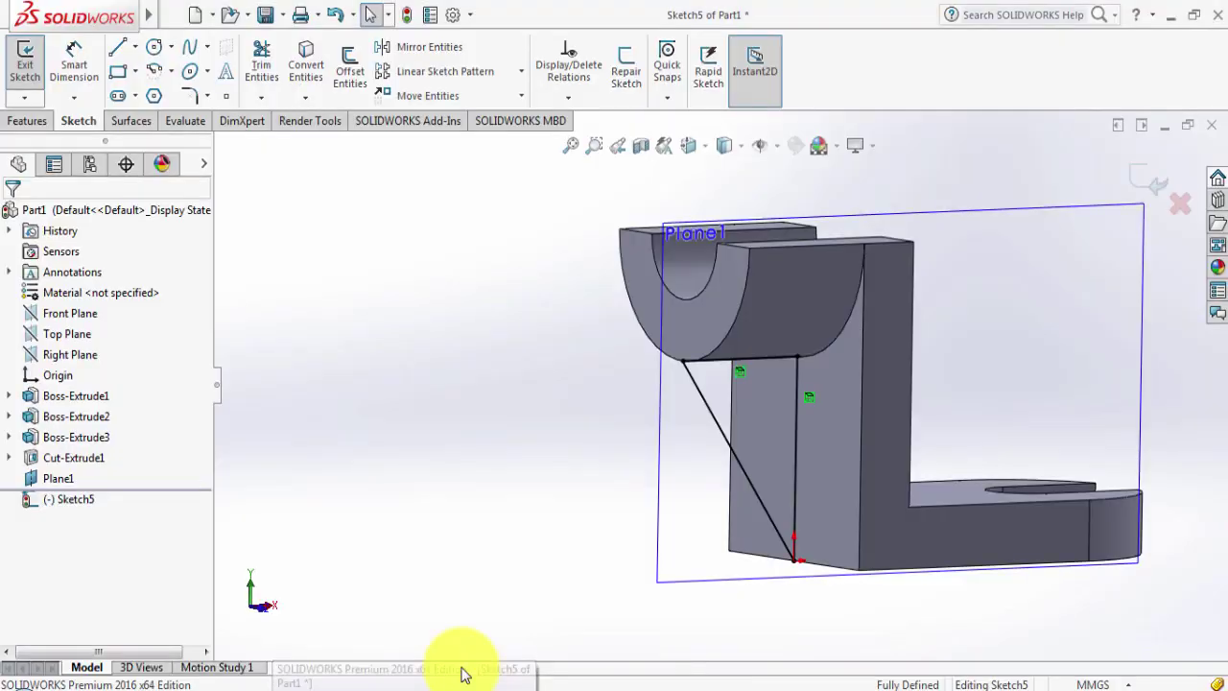
click(28, 122)
Extrude the triangle sketch 10 mm with Mid Plane, unmerged, as a separate rib body.
click(33, 62)
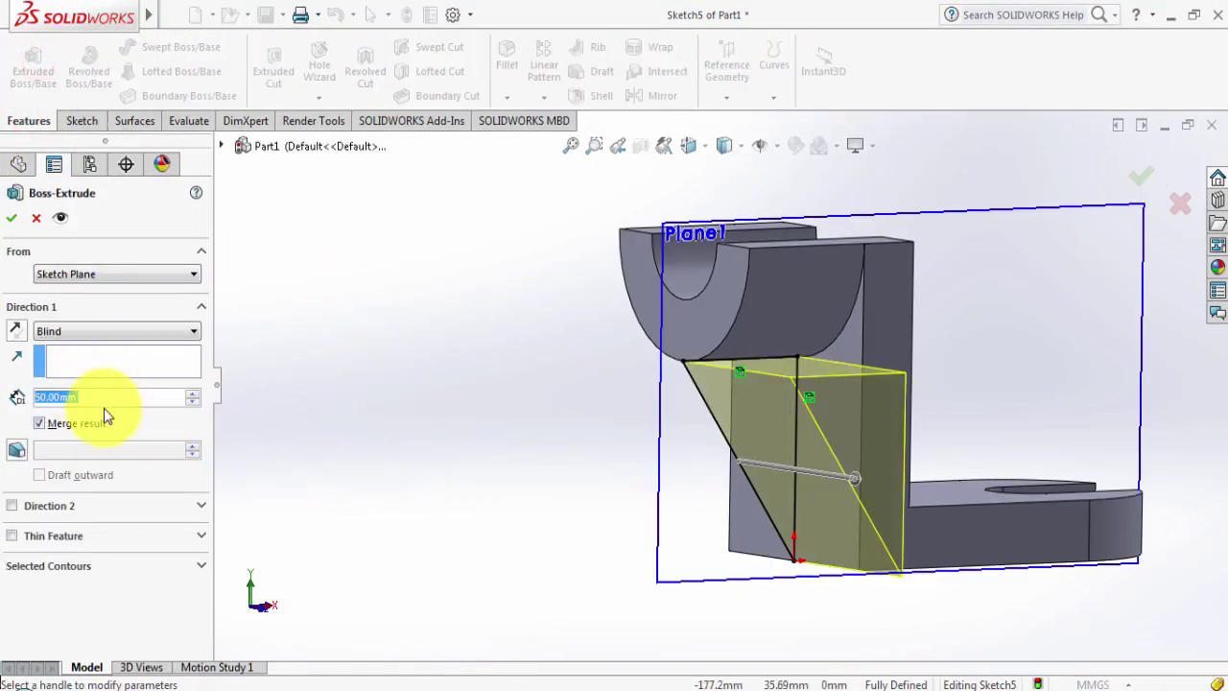
text(10)
key(Return)
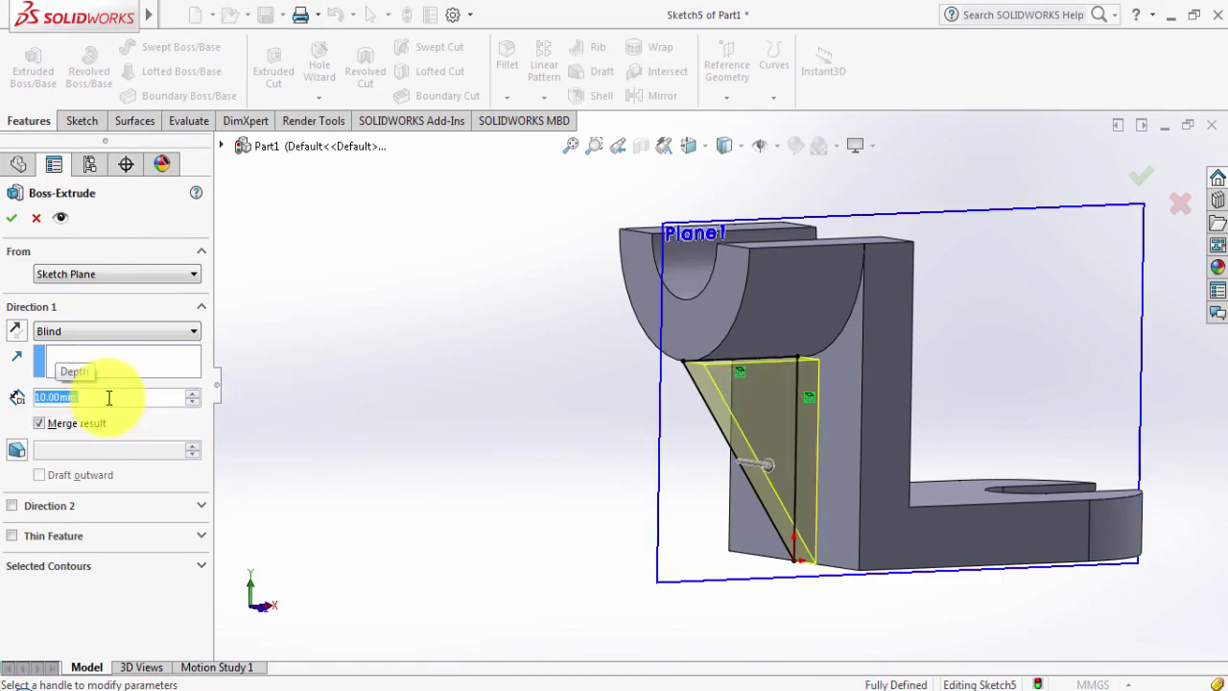
click(90, 329)
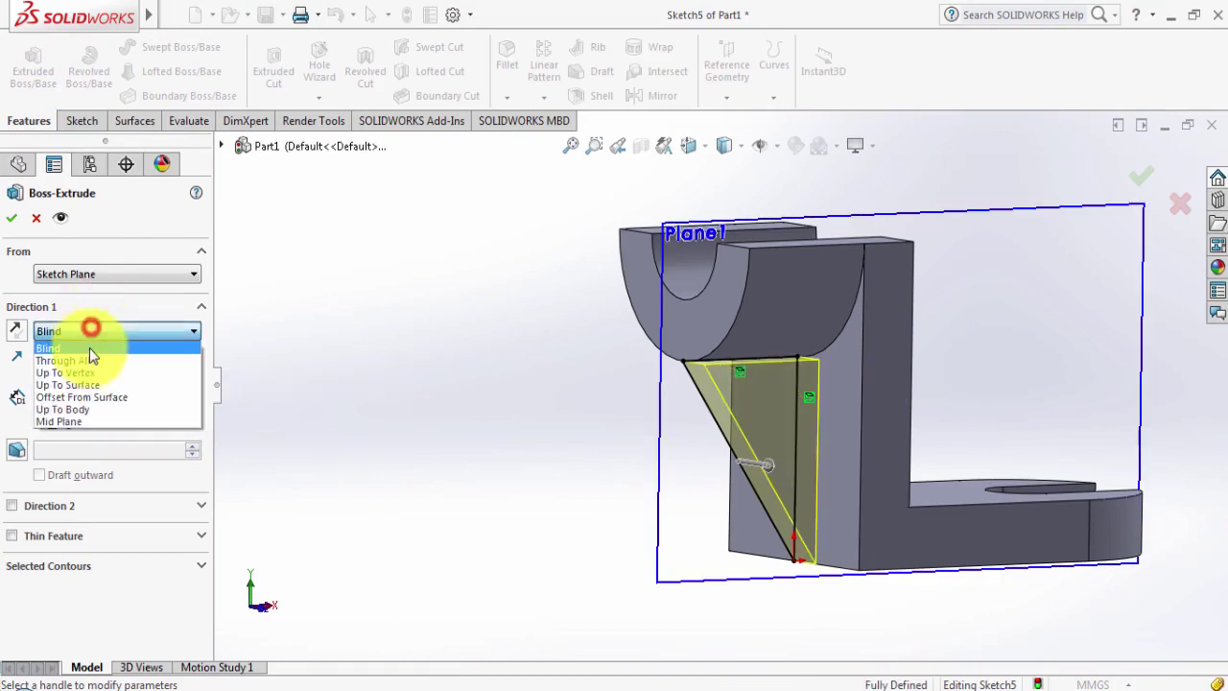
click(88, 420)
mouse_move(422, 522)
middle_down()
mouse_move(457, 512)
mouse_move(466, 547)
middle_up()
scroll(779, 429, down, 2)
scroll(872, 352, down, 2)
scroll(872, 352, down, 2)
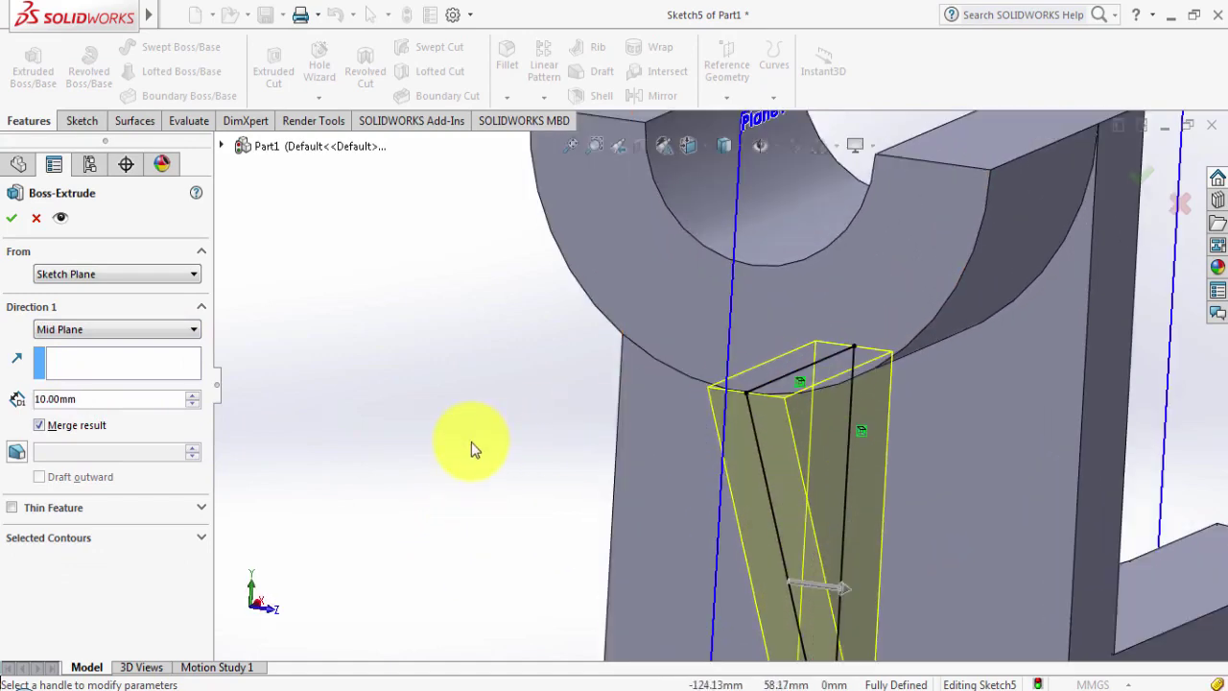
mouse_move(471, 441)
middle_down()
mouse_move(488, 370)
mouse_move(483, 400)
middle_up()
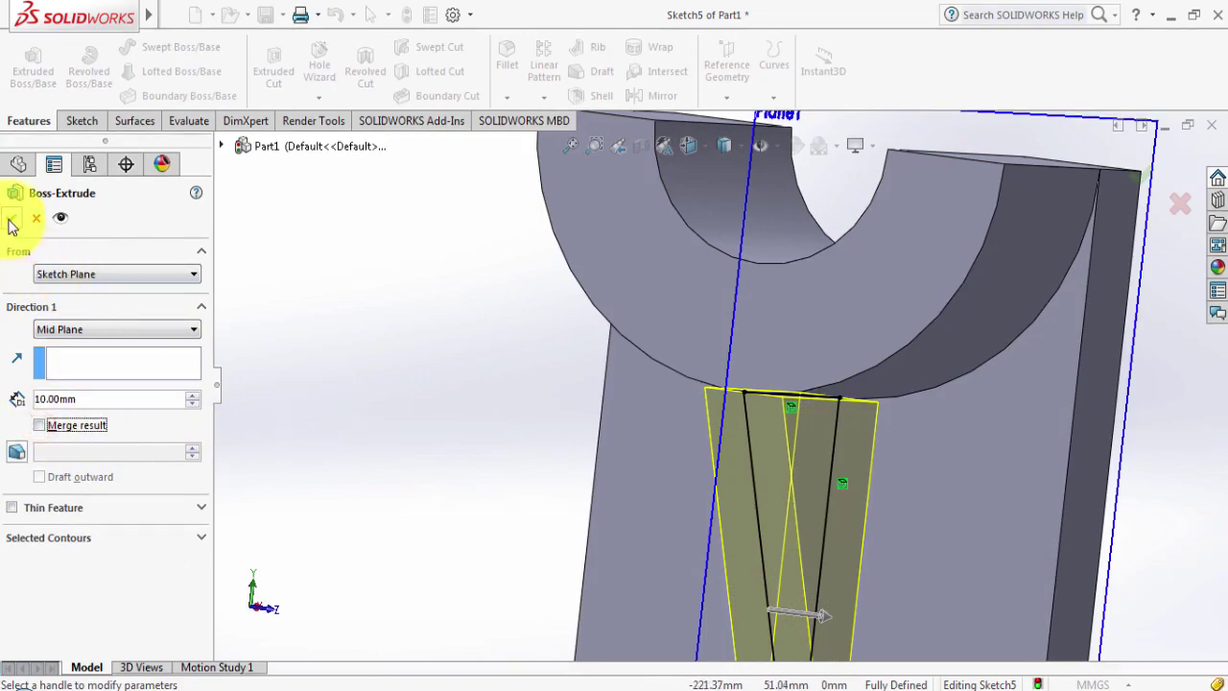
right_click(398, 462)
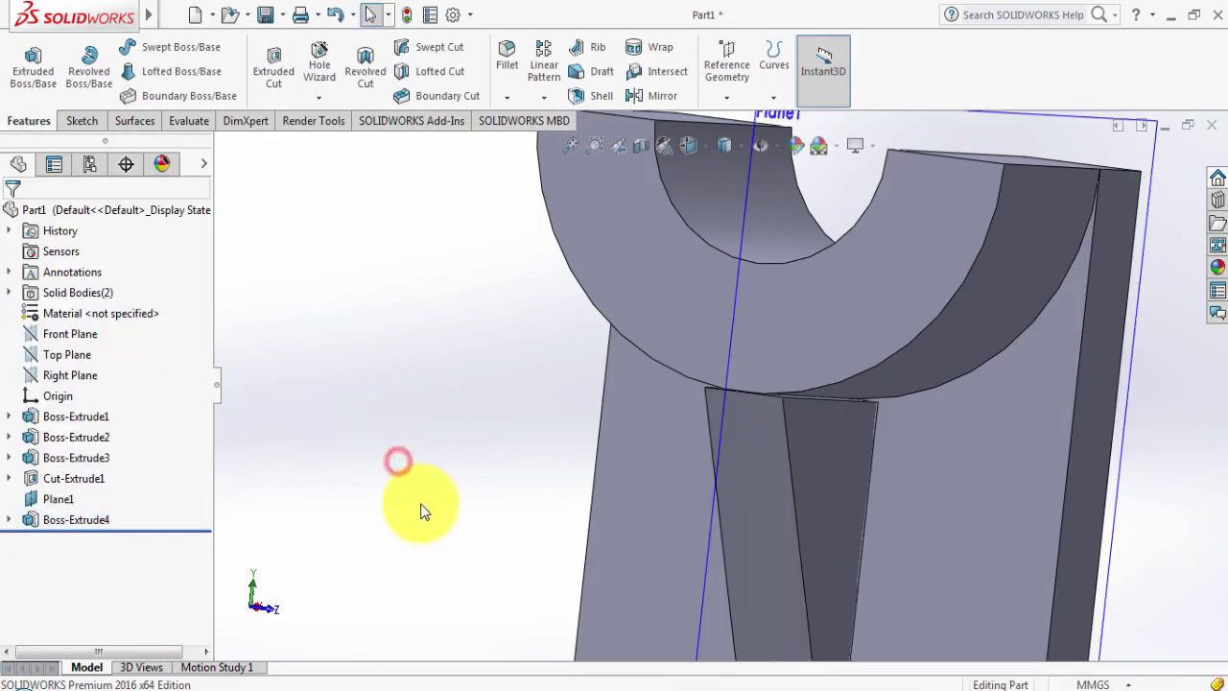
mouse_move(422, 511)
middle_down()
mouse_move(406, 389)
mouse_move(356, 438)
mouse_move(365, 460)
mouse_move(672, 342)
middle_up()
scroll(671, 355, down, 2)
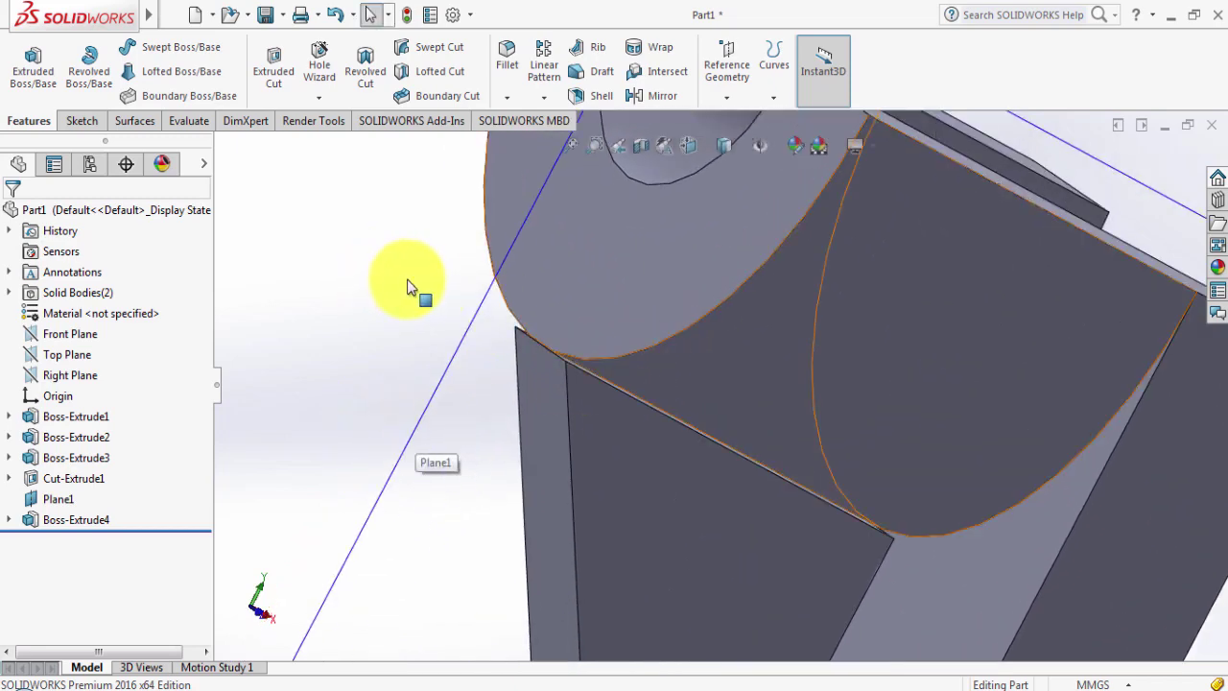
scroll(411, 284, up, 2)
scroll(482, 293, up, 2)
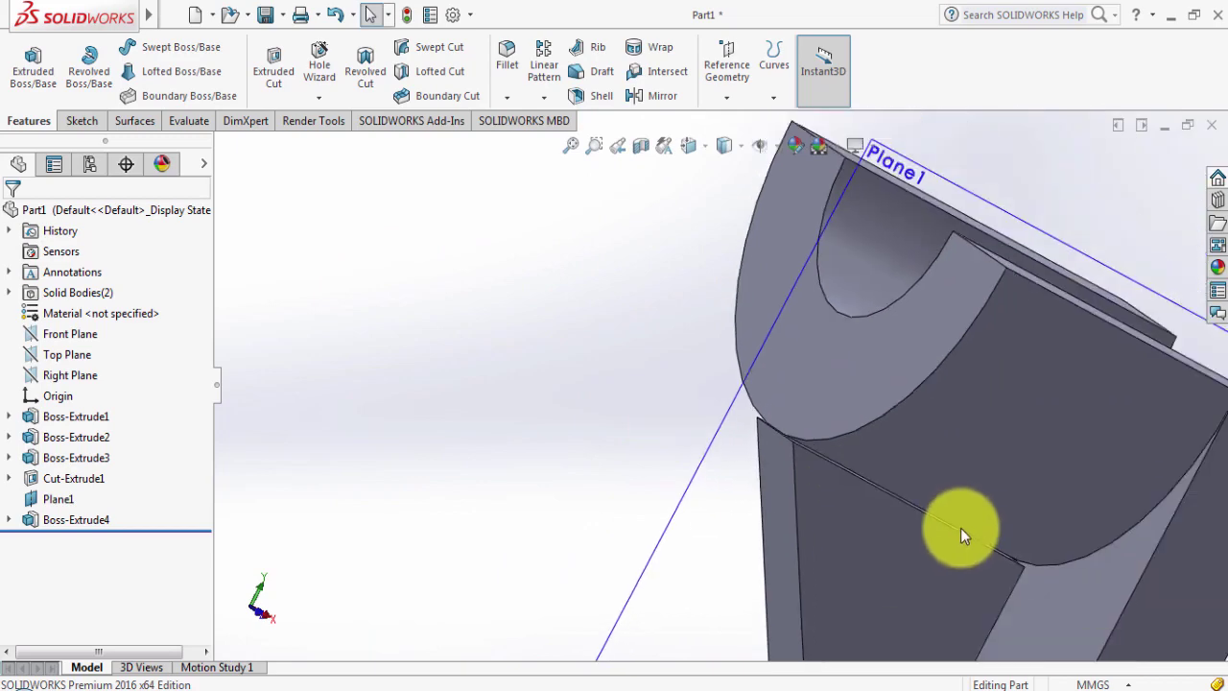
scroll(961, 530, up, 3)
scroll(946, 534, down, 2)
scroll(905, 466, down, 2)
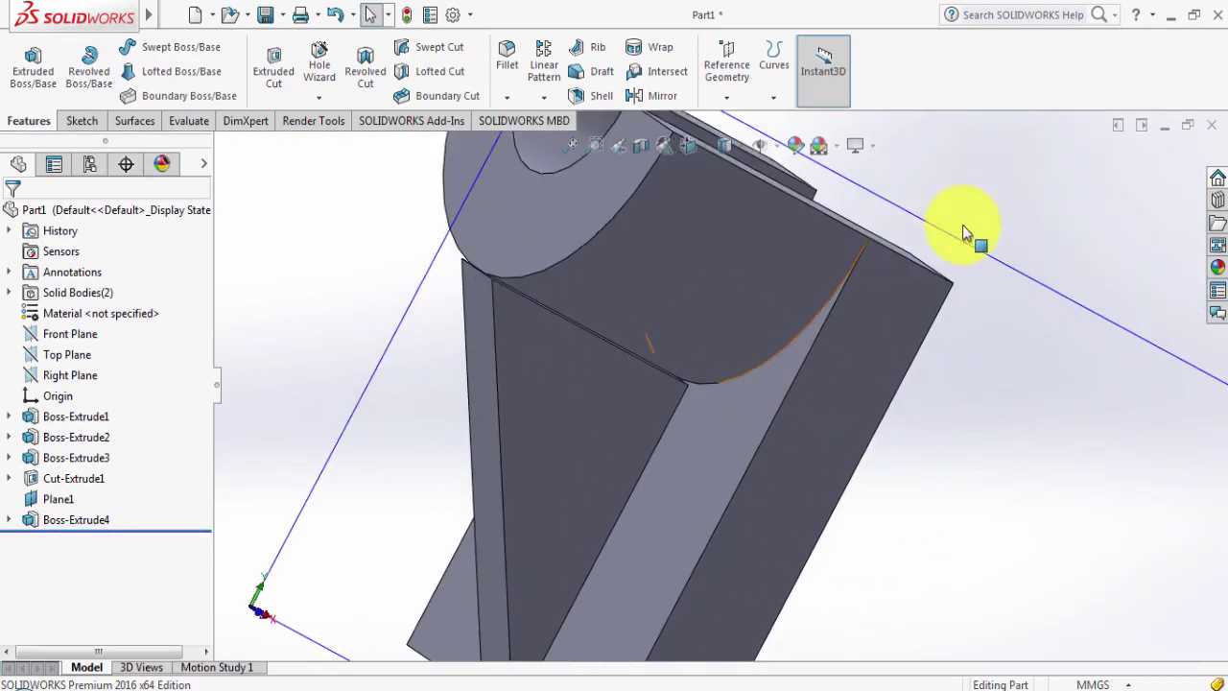
middle_drag(1043, 213, 940, 275)
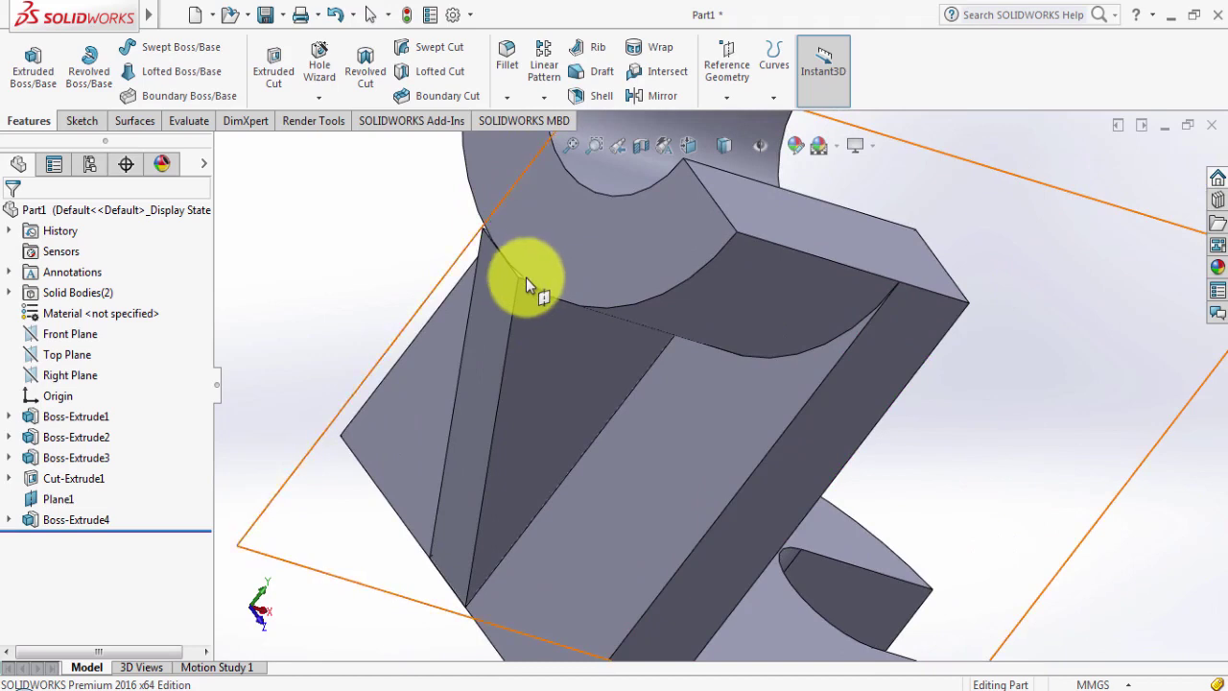
scroll(526, 278, down, 2)
scroll(557, 297, down, 2)
scroll(590, 324, down, 2)
scroll(597, 303, down, 1)
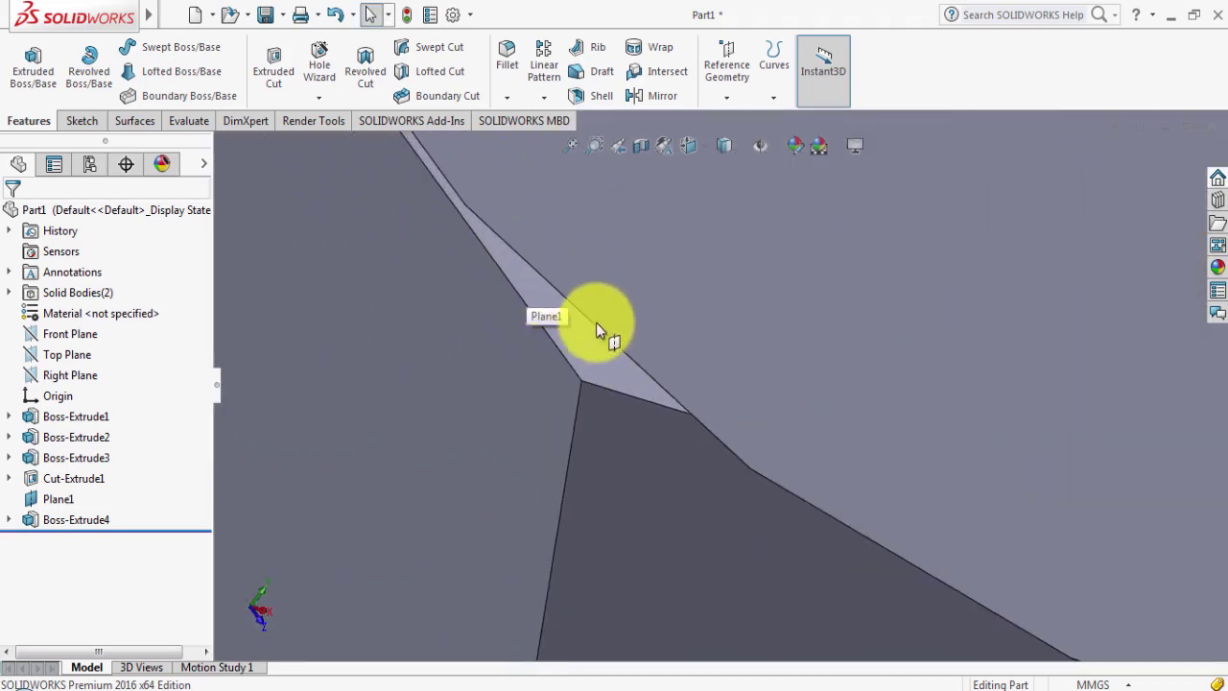
click(590, 345)
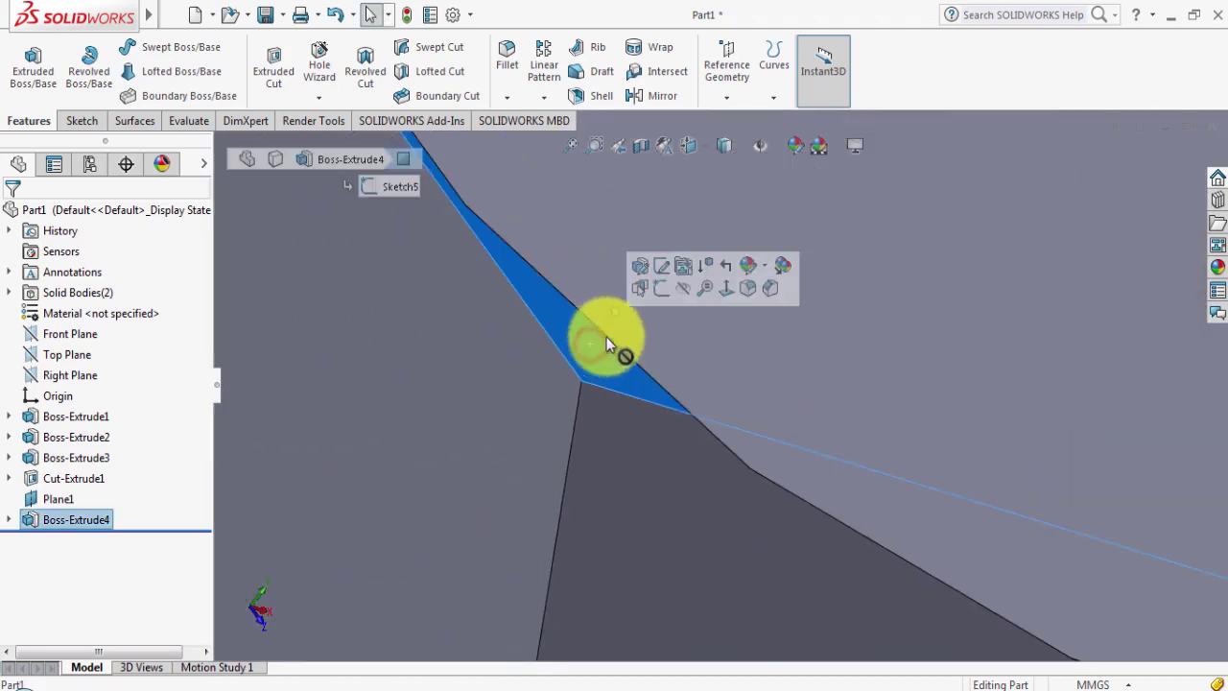
Sketch on the rib's top face and convert its edges into Sketch6 lines.
click(661, 288)
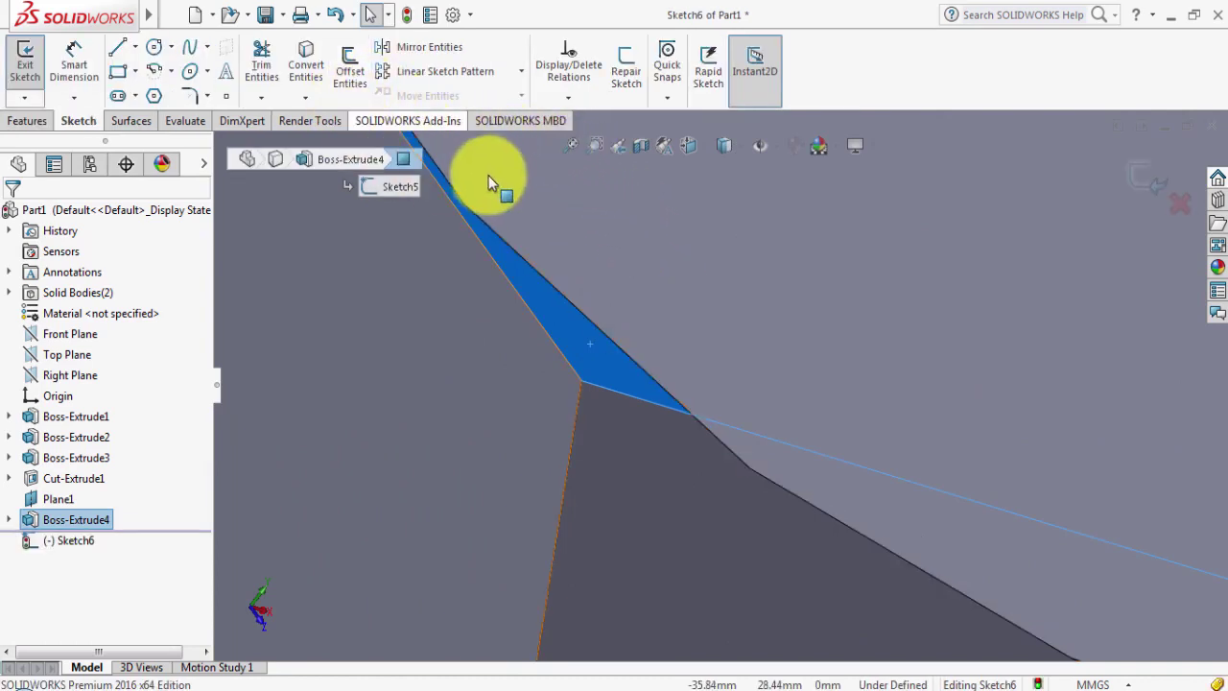
click(307, 60)
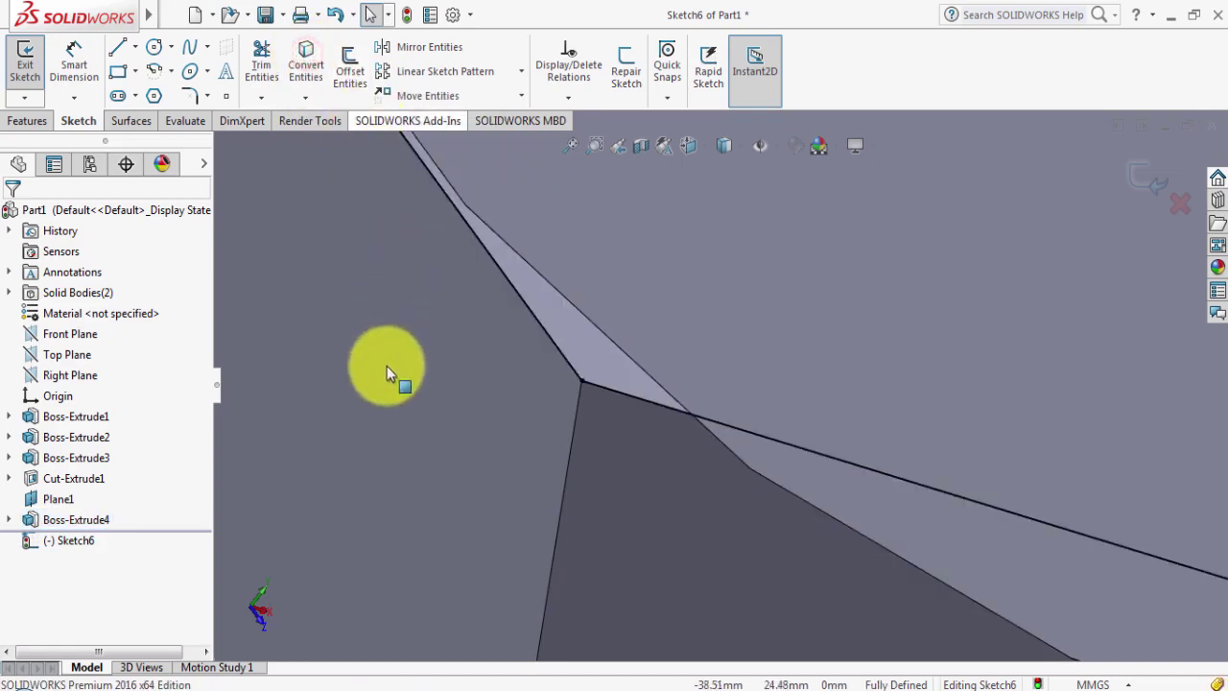
mouse_move(420, 372)
middle_down()
mouse_move(562, 422)
mouse_move(556, 362)
mouse_move(540, 412)
middle_up()
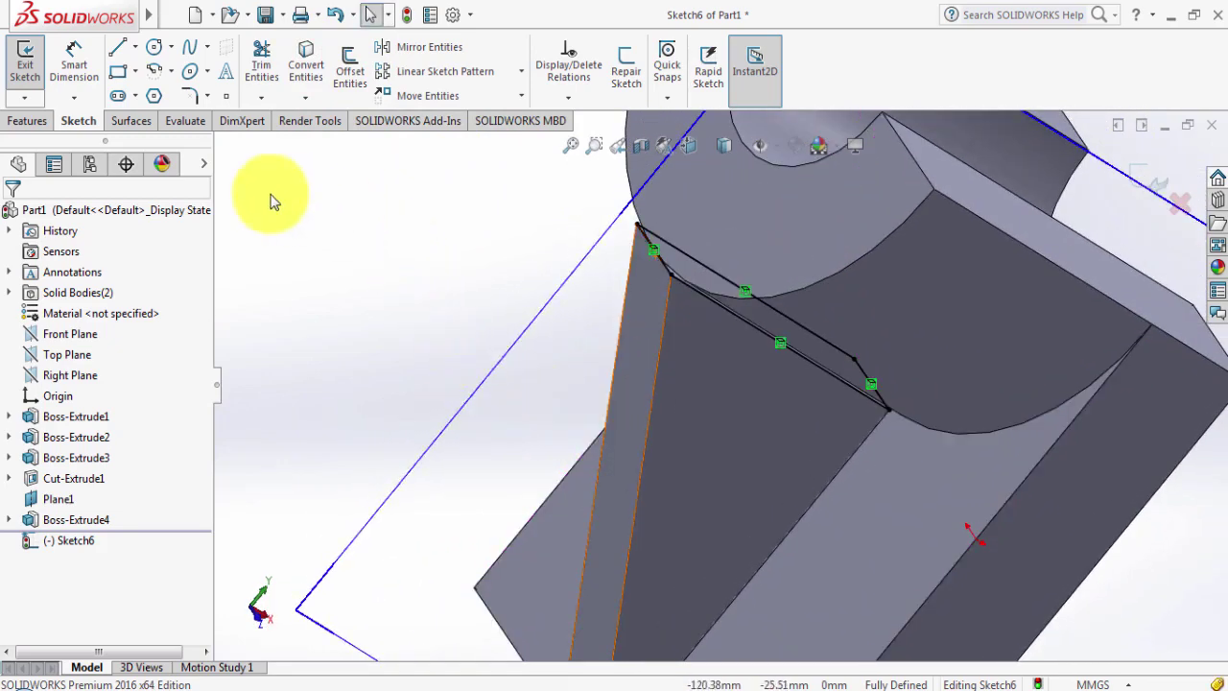
click(26, 121)
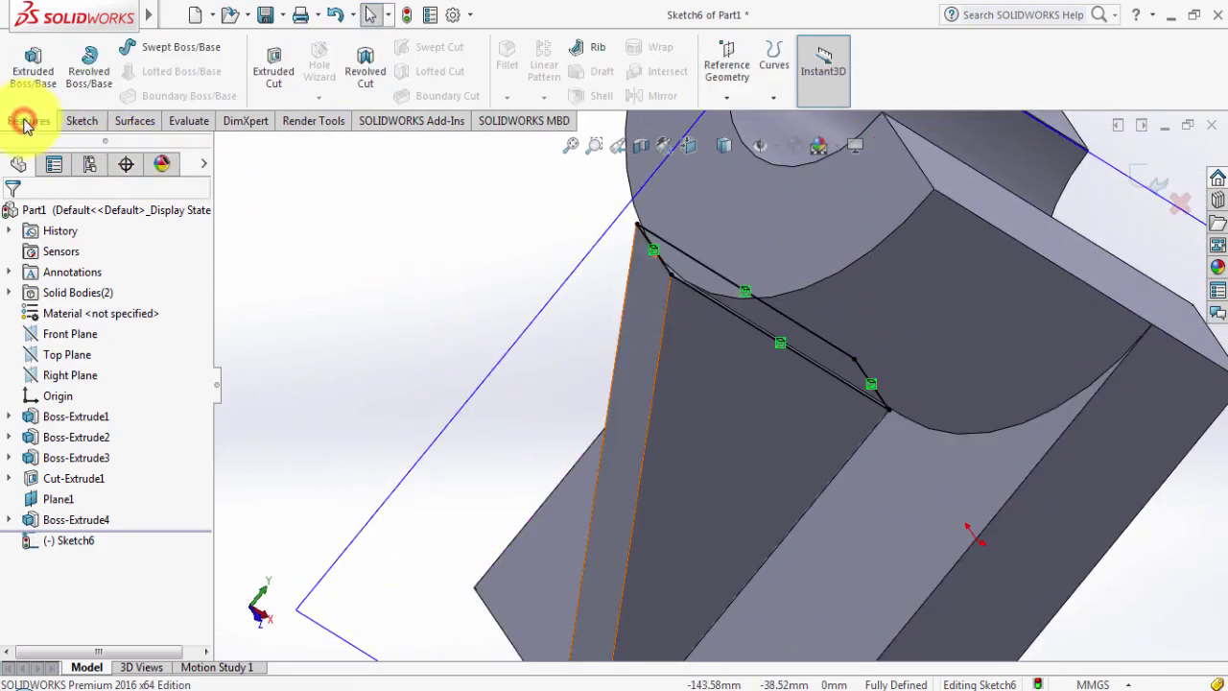
Extrude Sketch6 Up To Next so the rib fills up to the cradle's underside.
click(32, 69)
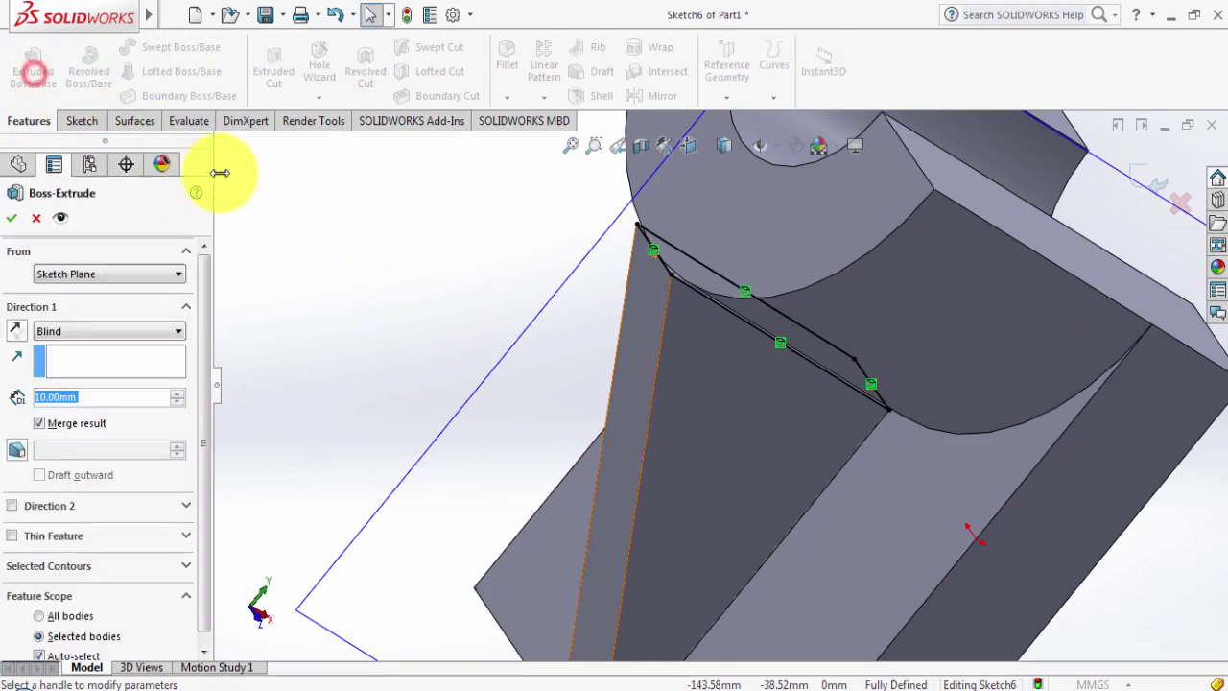
click(100, 331)
click(106, 374)
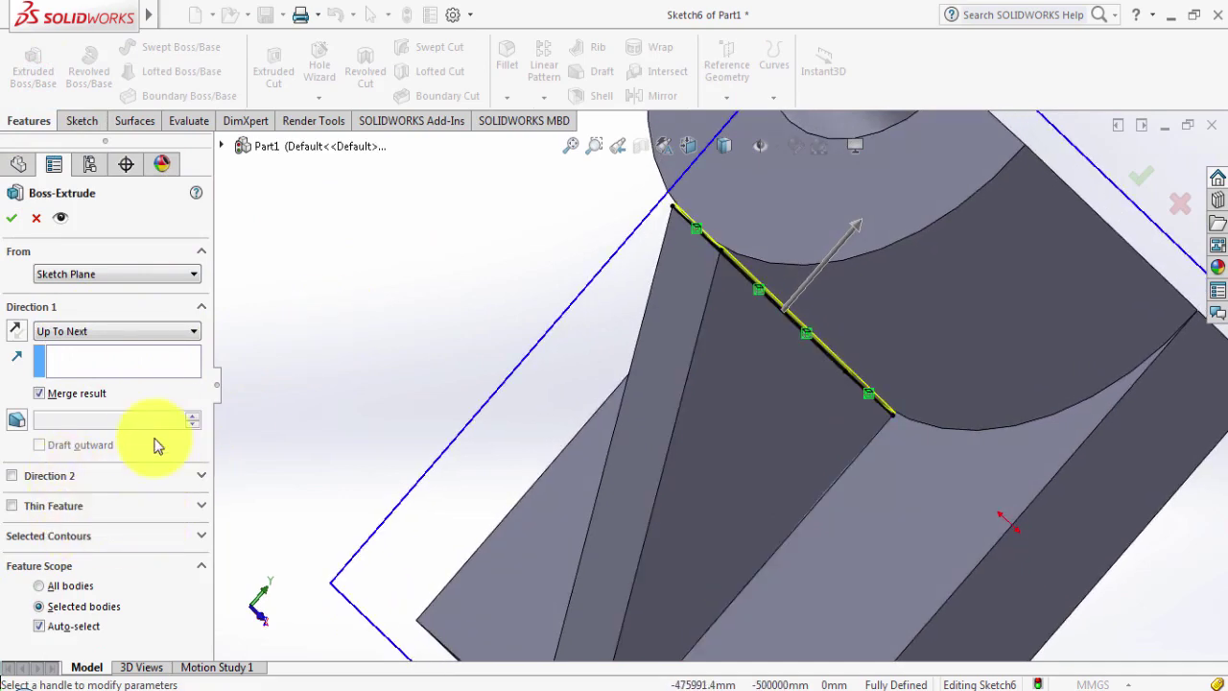
click(11, 218)
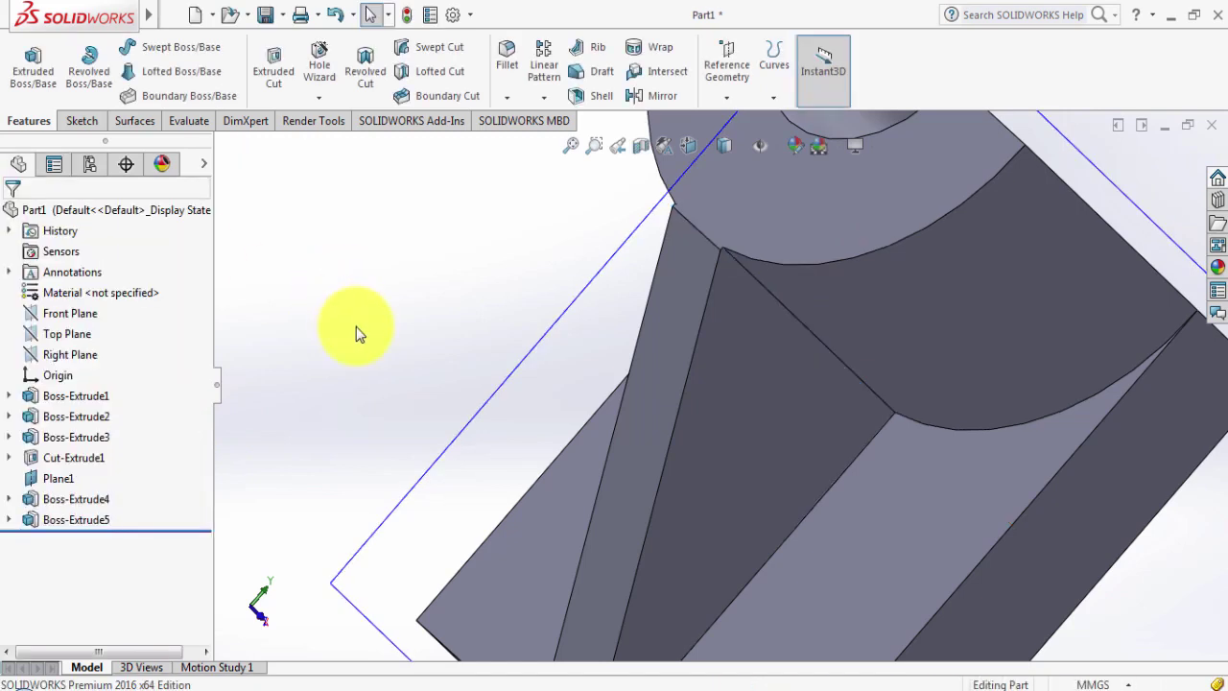
Zoom to fit the whole part, then orbit and zoom to inspect it.
key(f)
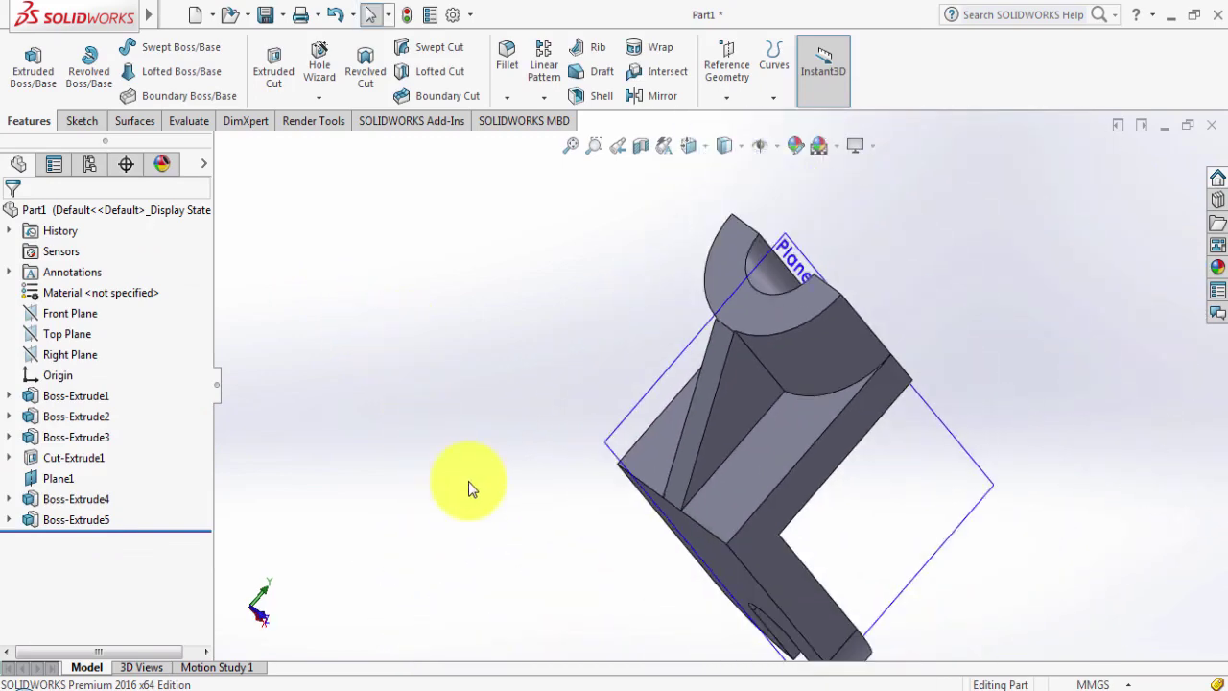
mouse_move(493, 493)
middle_down()
mouse_move(474, 373)
mouse_move(438, 416)
middle_up()
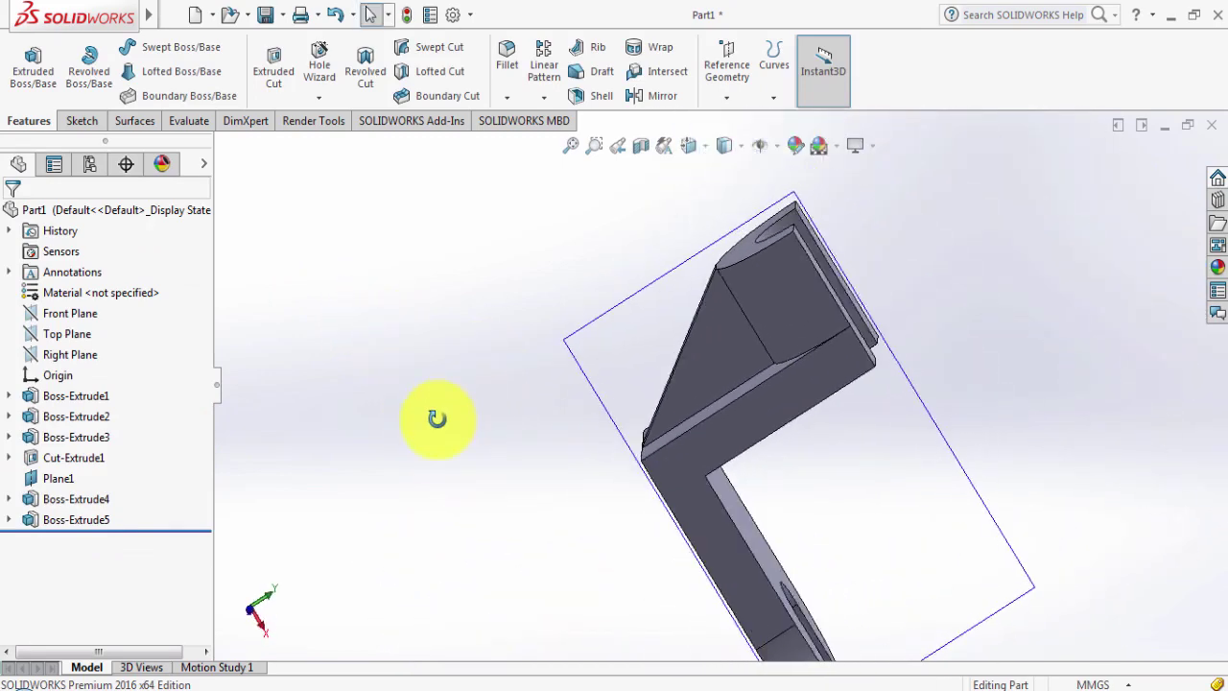
scroll(589, 430, down, 3)
scroll(735, 416, down, 3)
scroll(704, 411, down, 3)
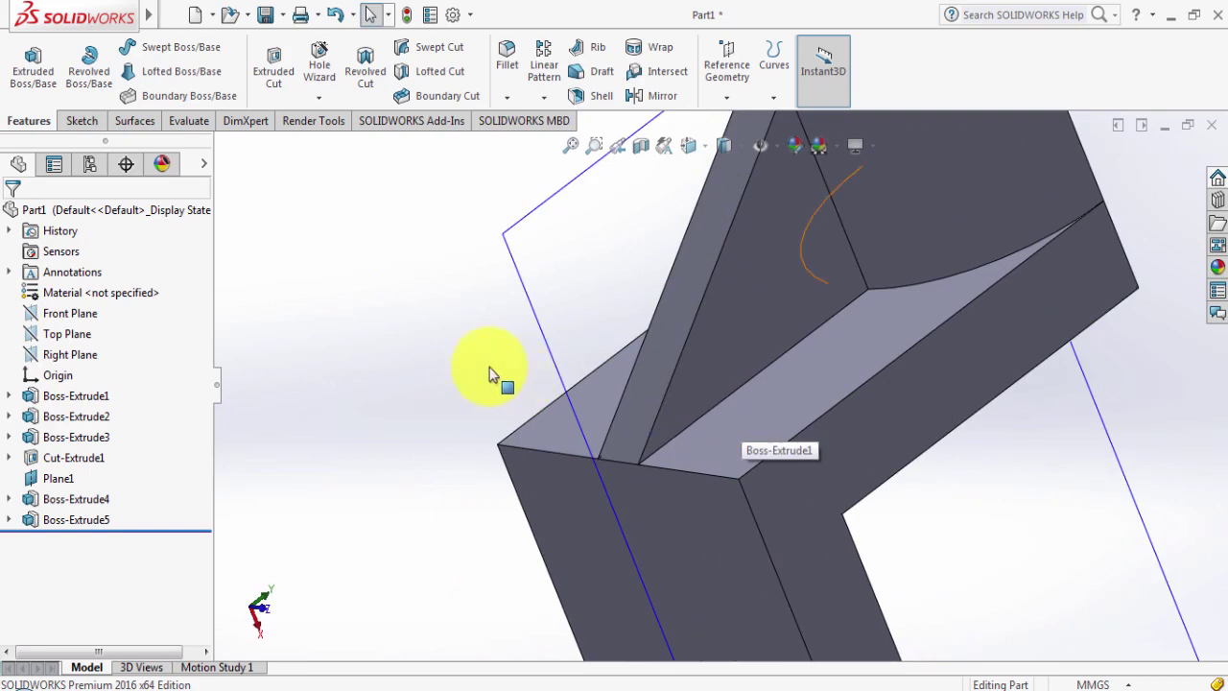
scroll(425, 365, up, 1)
scroll(425, 364, up, 2)
scroll(677, 372, down, 3)
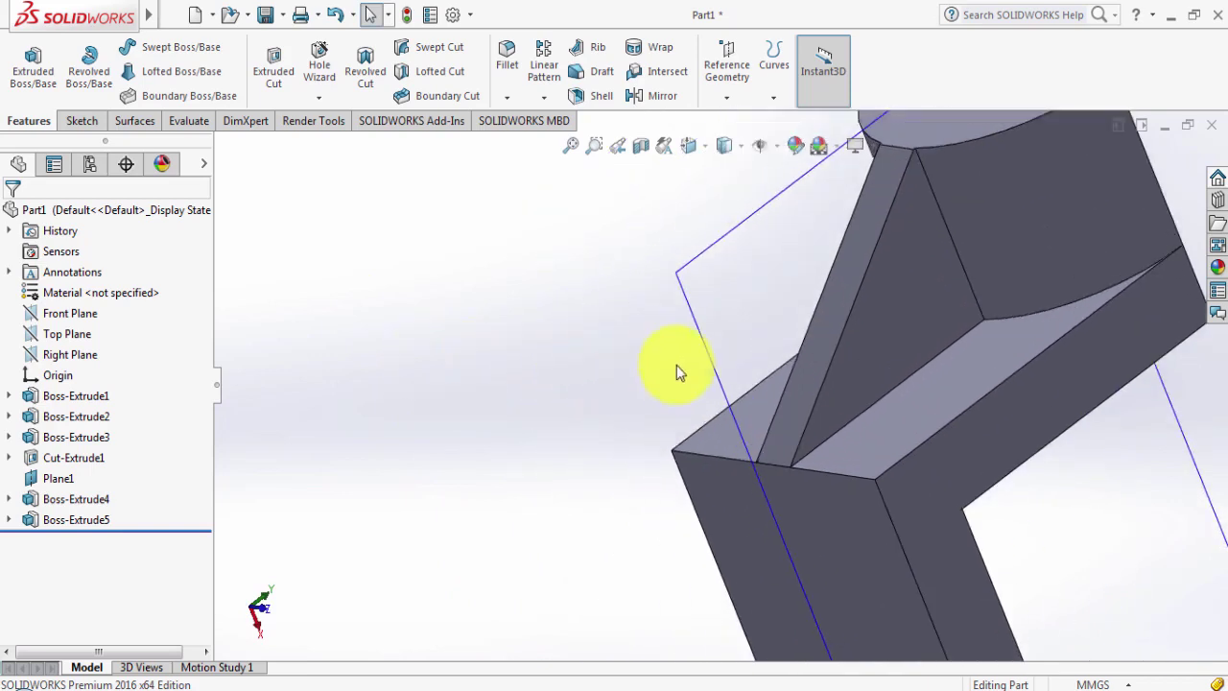
scroll(748, 394, down, 1)
scroll(831, 411, up, 2)
scroll(782, 397, up, 2)
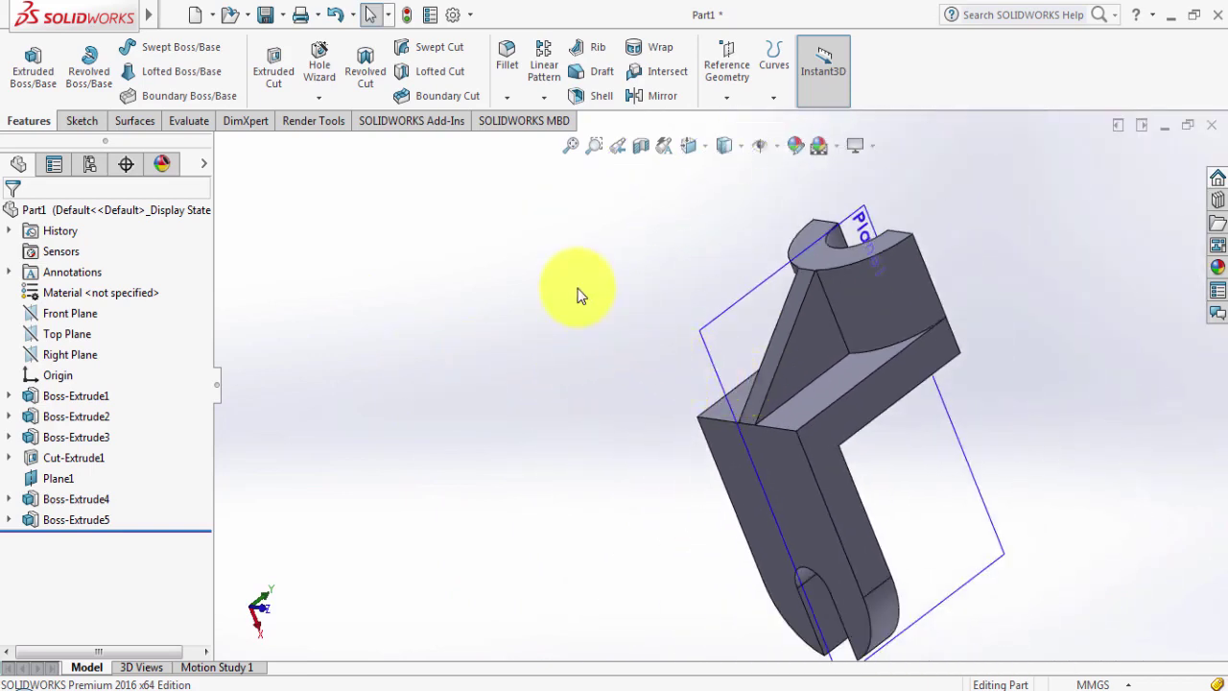
Hide Plane1 so only the part is visible.
mouse_move(578, 294)
middle_down()
mouse_move(529, 565)
mouse_move(543, 502)
mouse_move(1007, 449)
mouse_move(1097, 392)
mouse_move(1053, 318)
middle_up()
click(1047, 318)
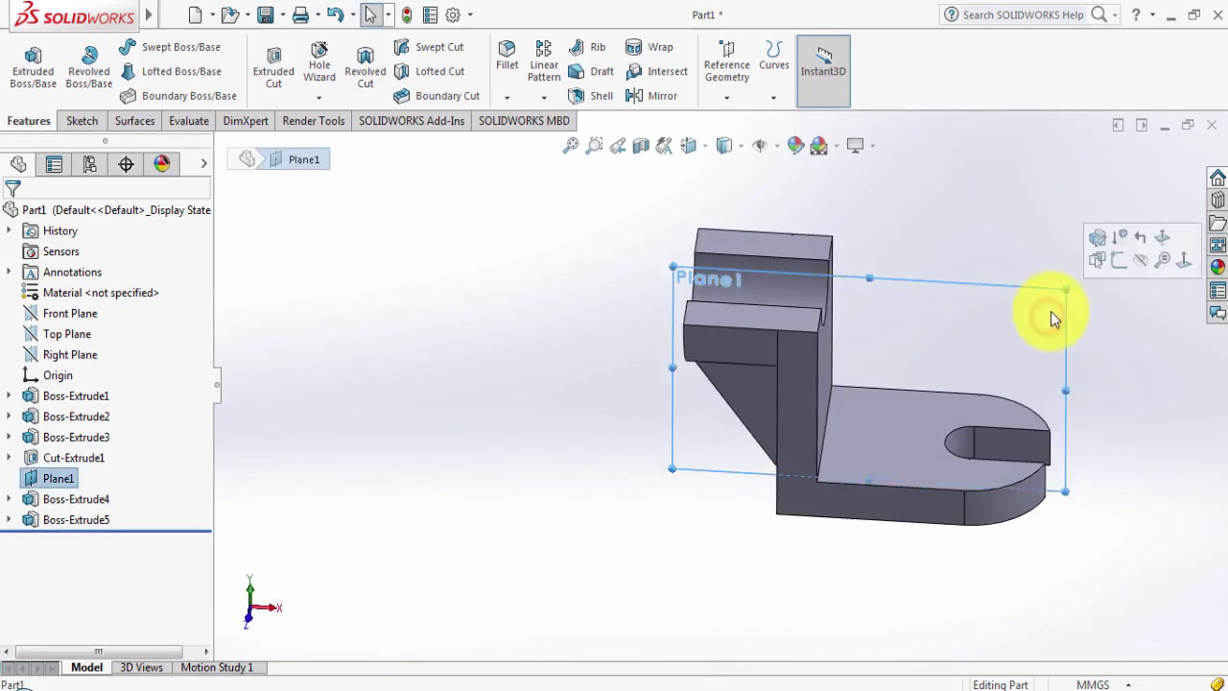
click(1148, 266)
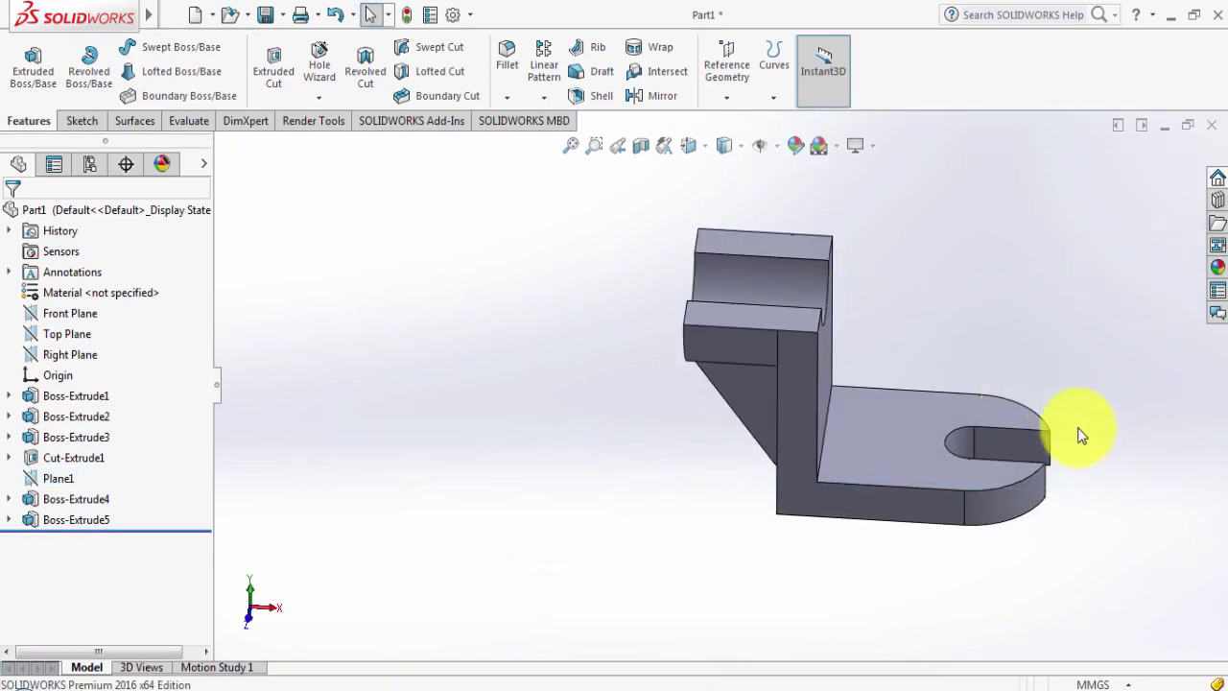
Orbit the part to view the top face and the slotted end.
mouse_move(1081, 435)
middle_down()
mouse_move(1022, 351)
mouse_move(935, 304)
middle_up()
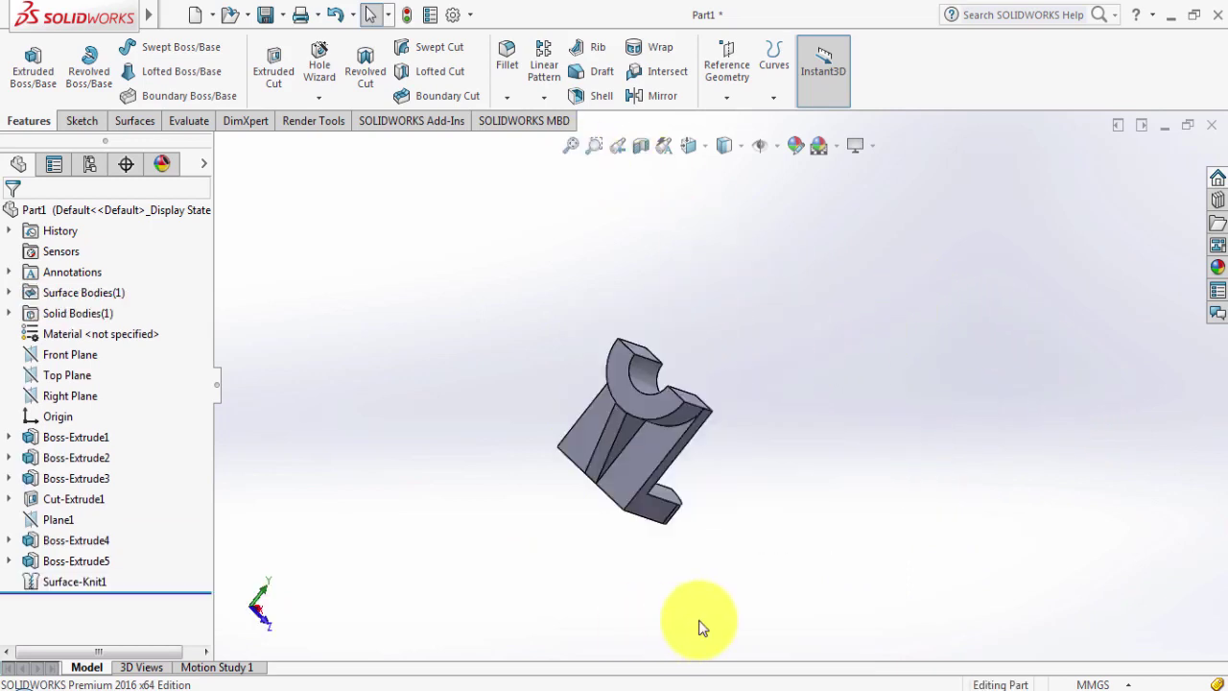
mouse_move(700, 624)
middle_down()
mouse_move(770, 521)
mouse_move(722, 348)
mouse_move(493, 316)
mouse_move(617, 296)
mouse_move(591, 357)
middle_up()
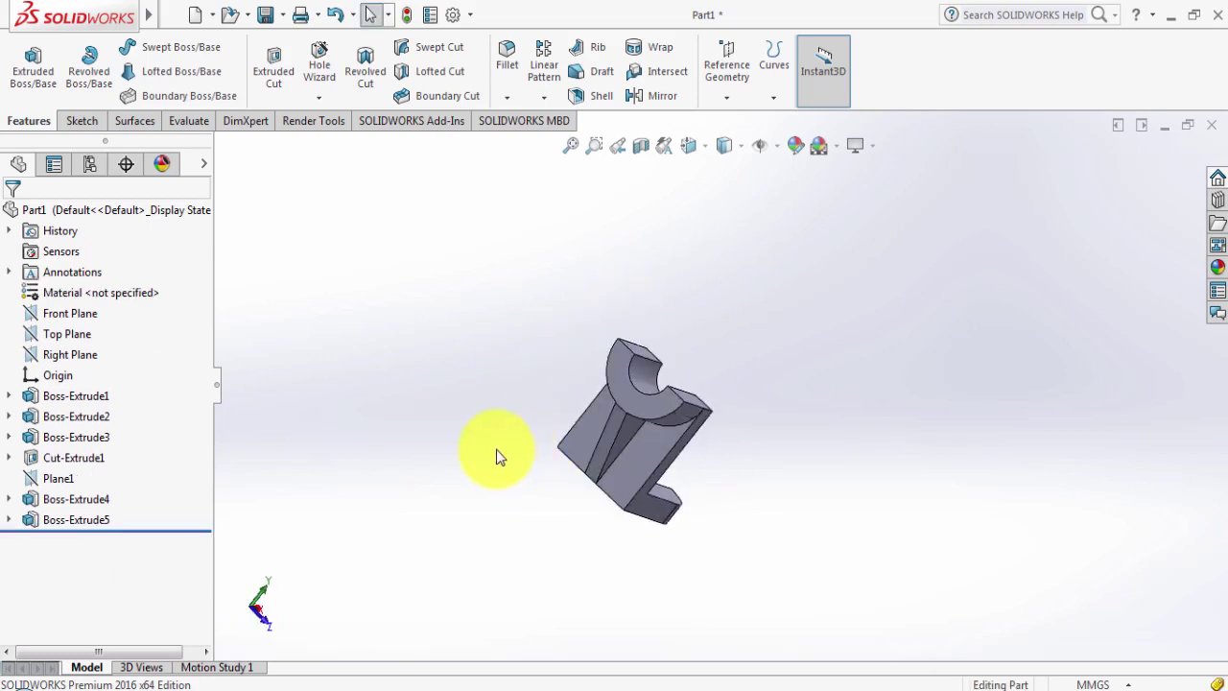
mouse_move(496, 449)
middle_down()
mouse_move(812, 493)
mouse_move(651, 391)
middle_up()
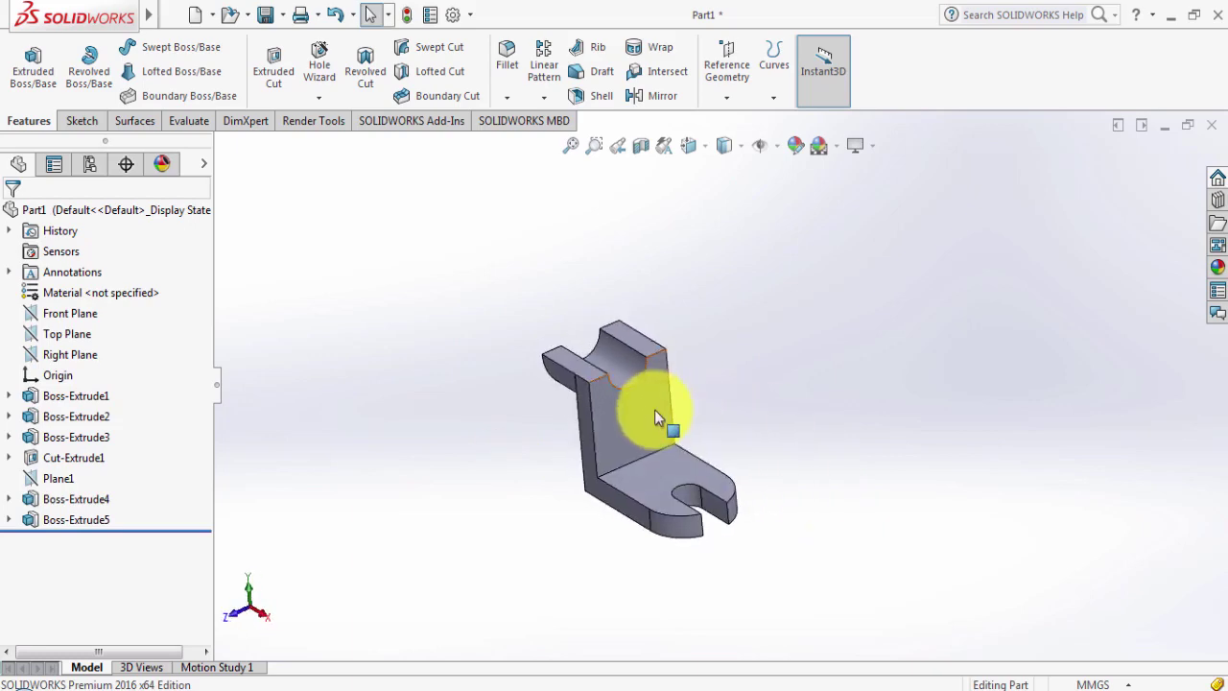
key(space)
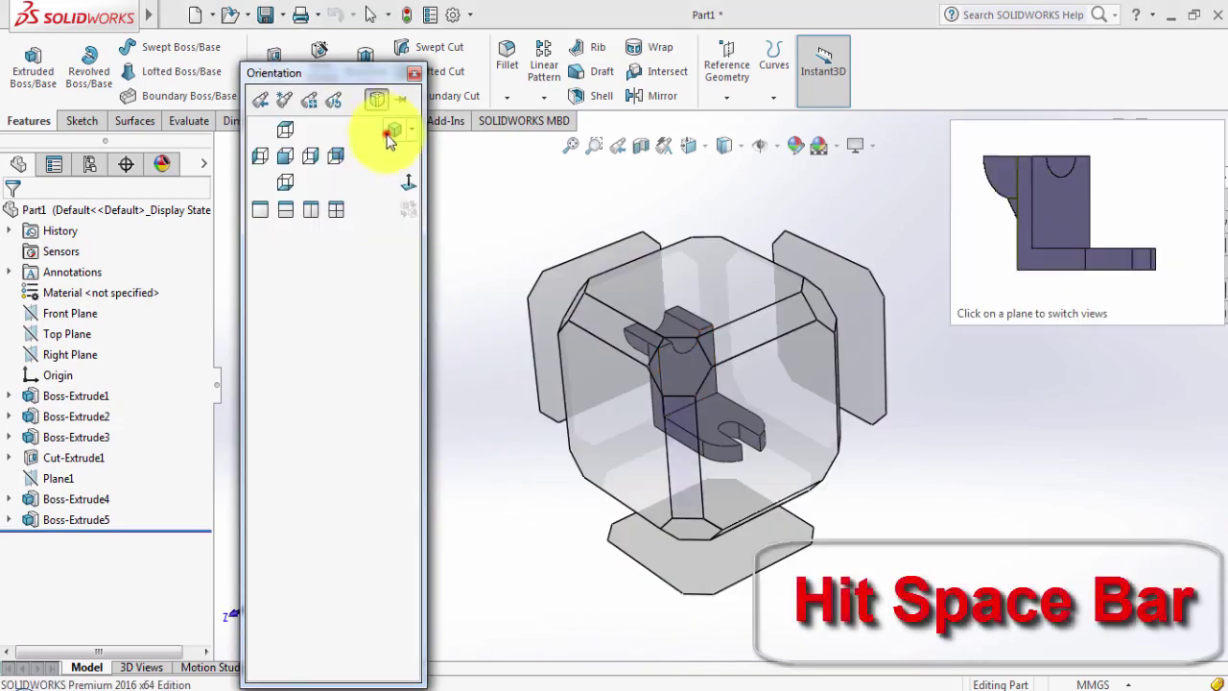
Switch to Isometric and compare the model with the exercise drawing.
click(391, 132)
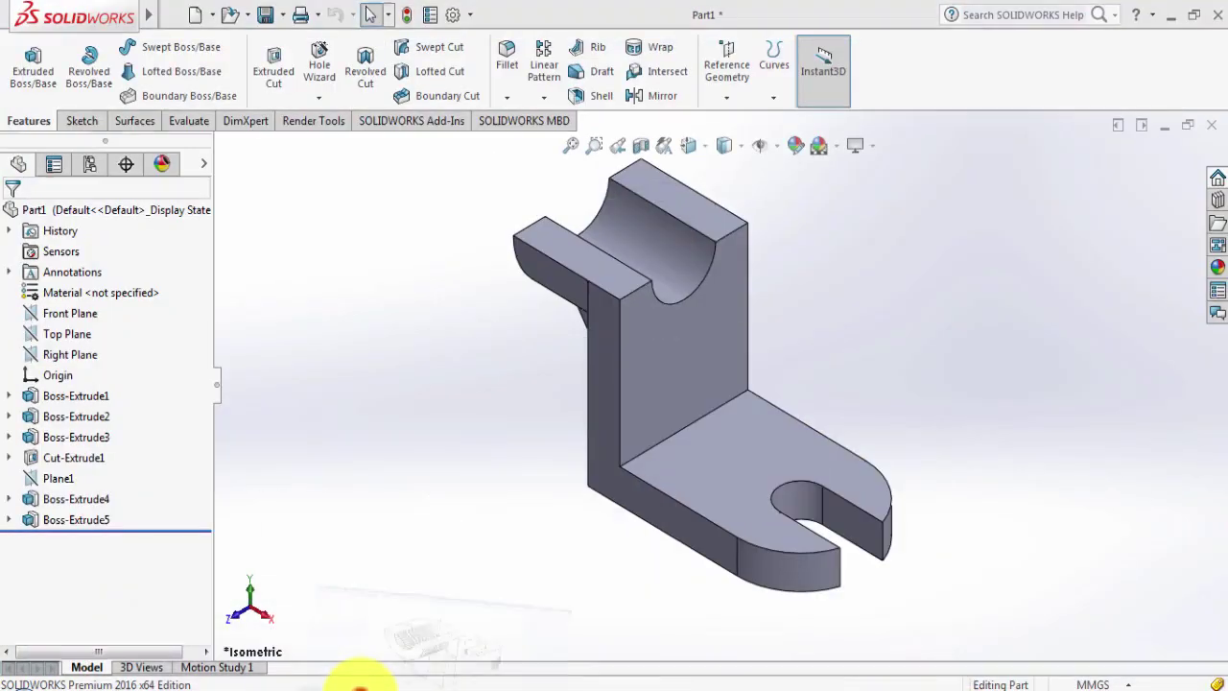
click(359, 682)
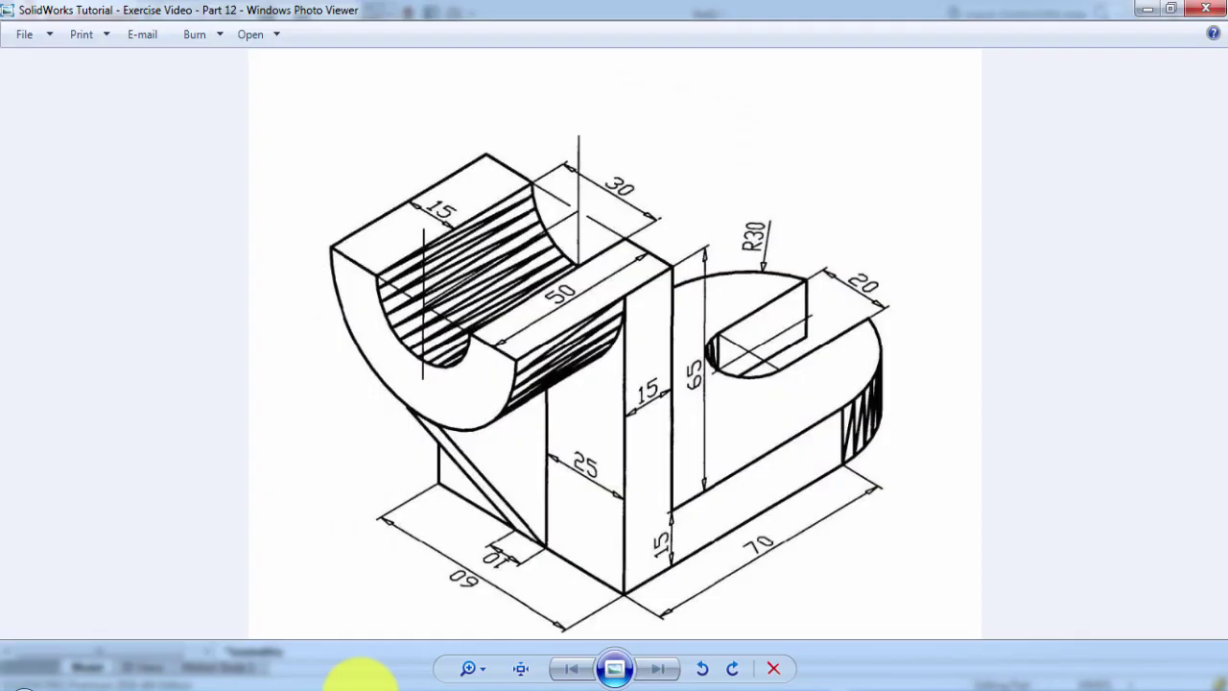
key(space)
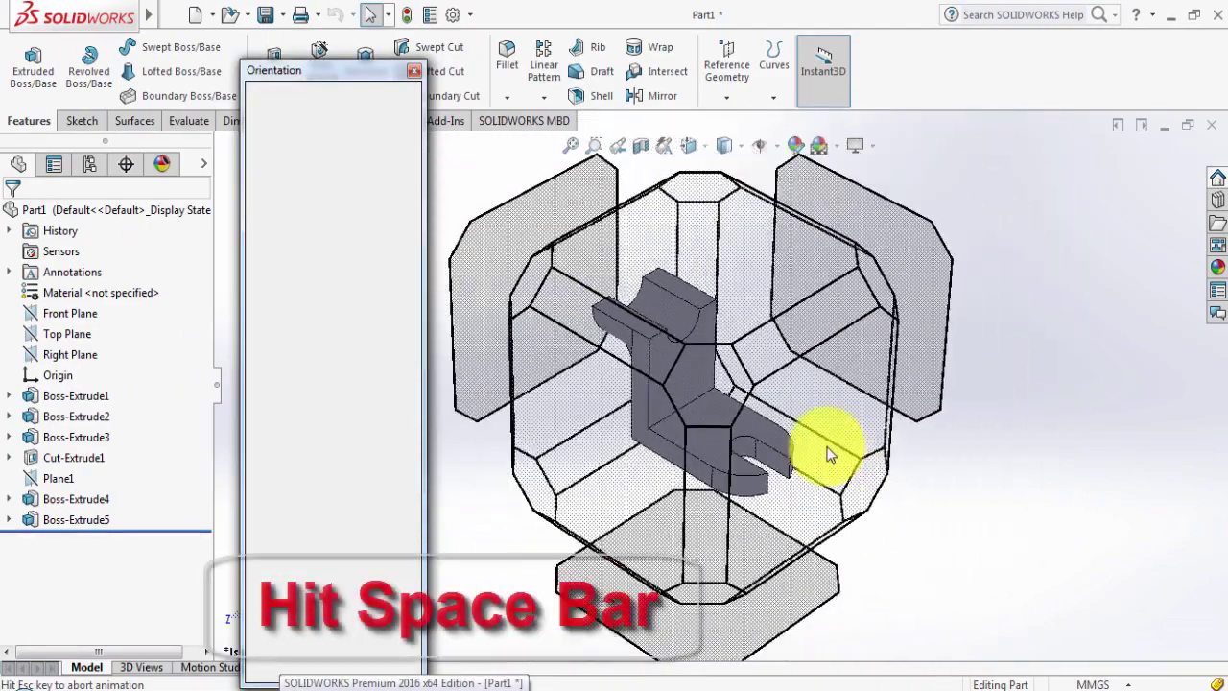
Reassign the current front orientation as the standard Right view, then show the updated Isometric.
click(660, 420)
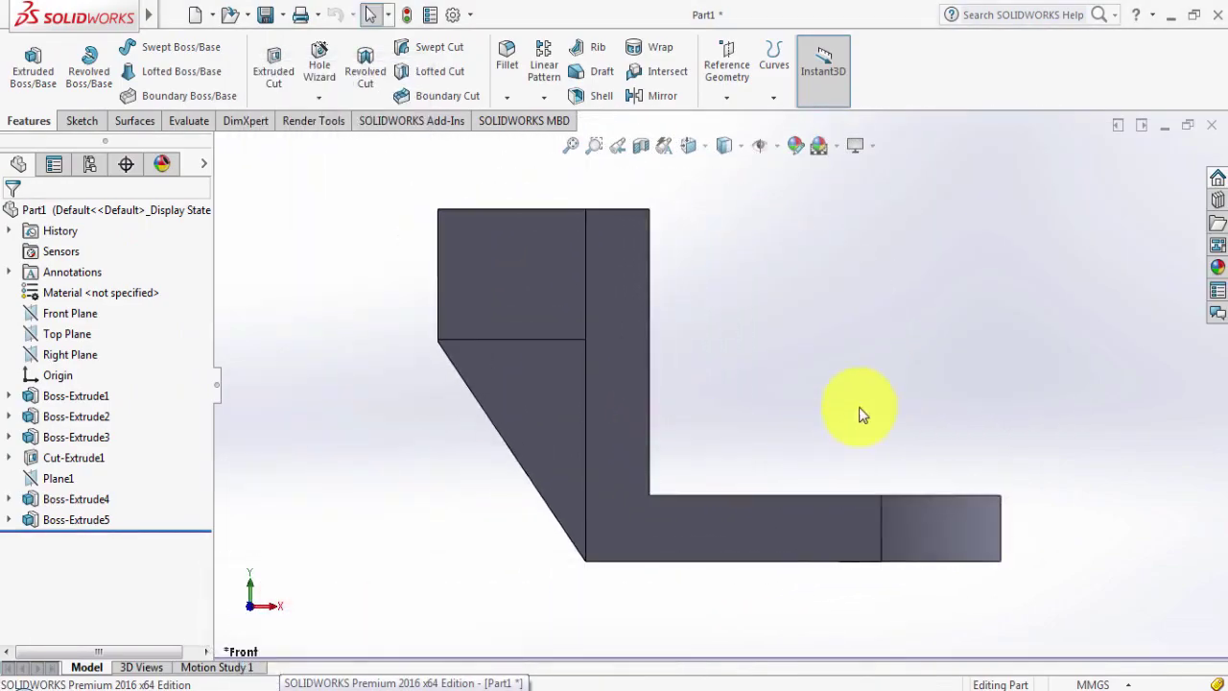
key(space)
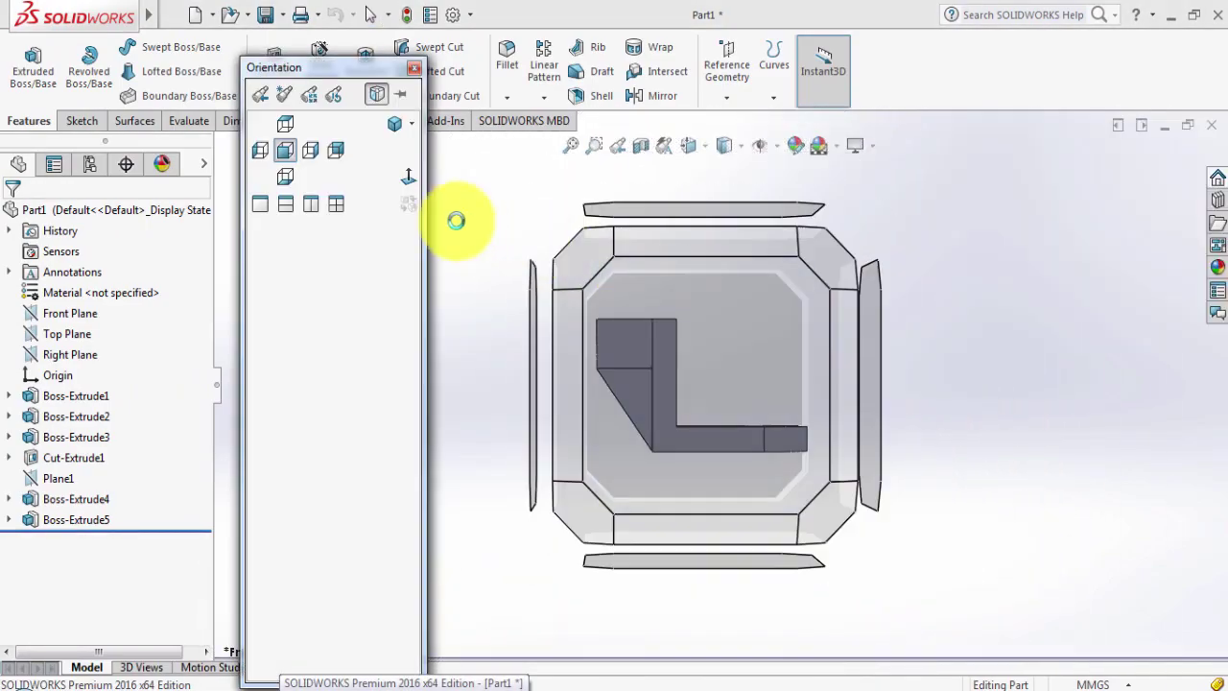
click(306, 94)
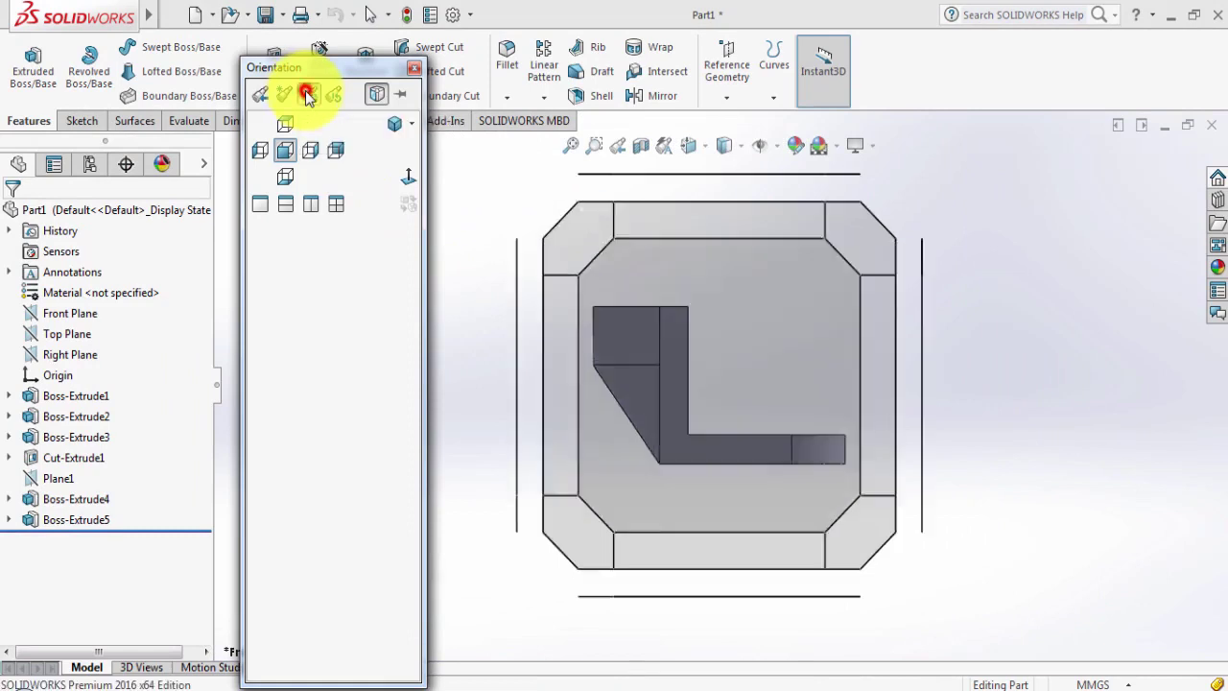
click(310, 153)
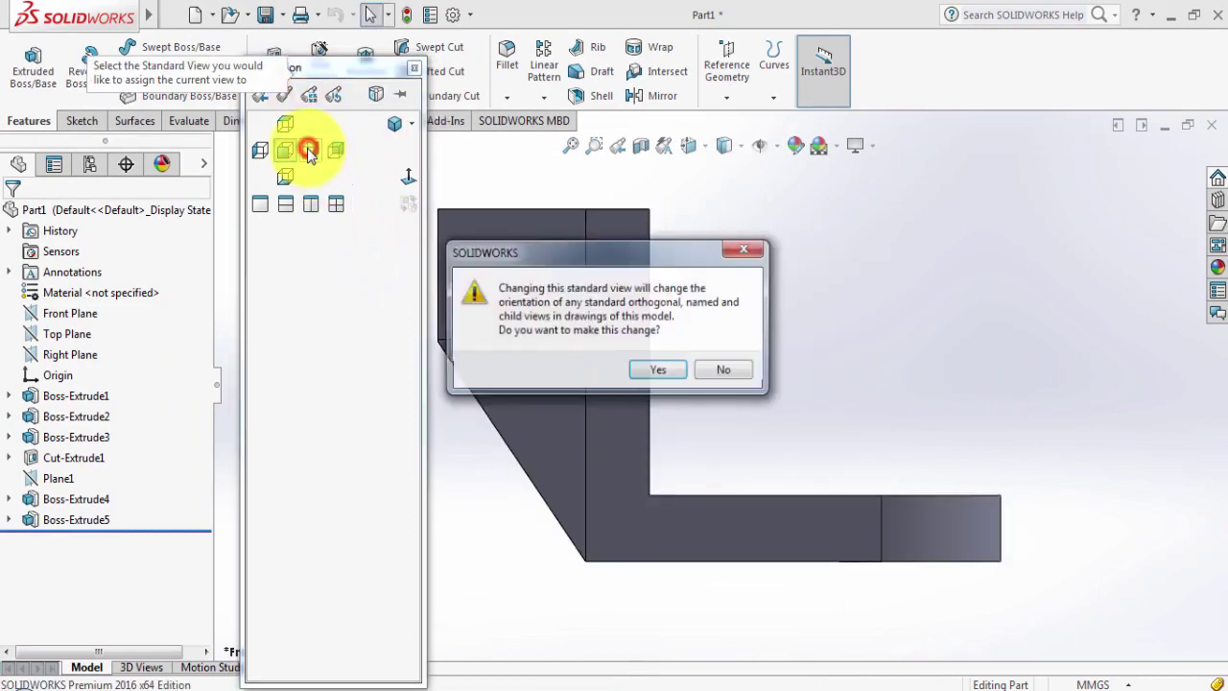
click(634, 377)
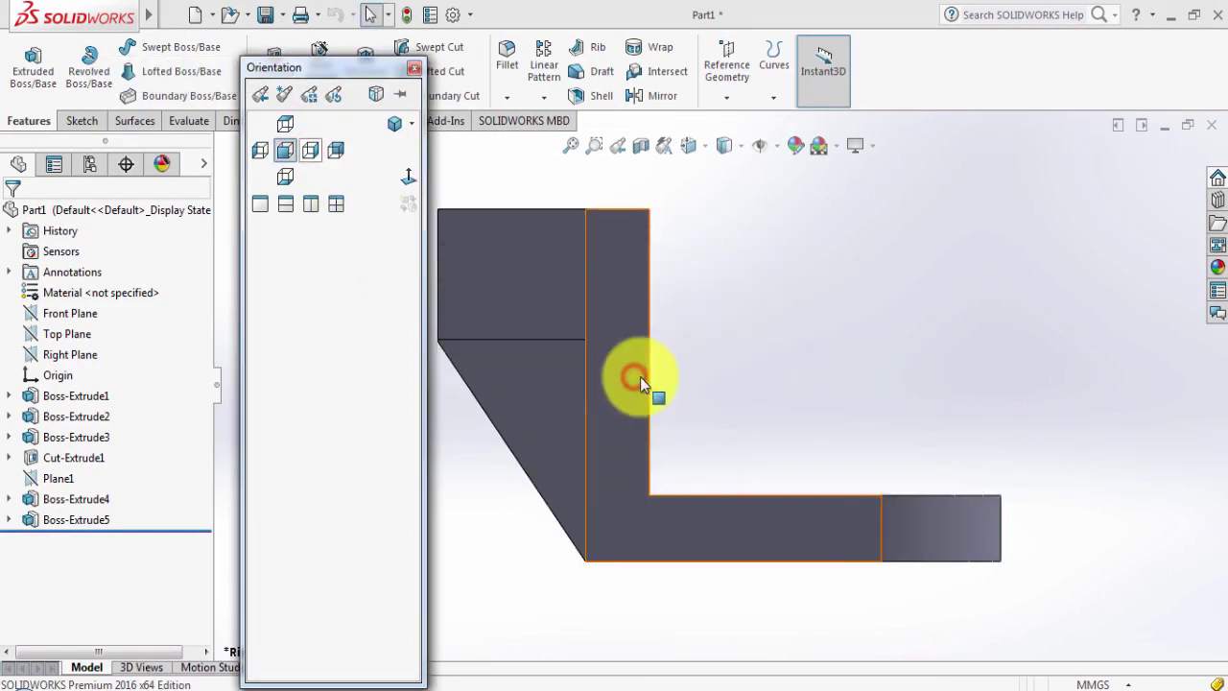
click(781, 256)
key(space)
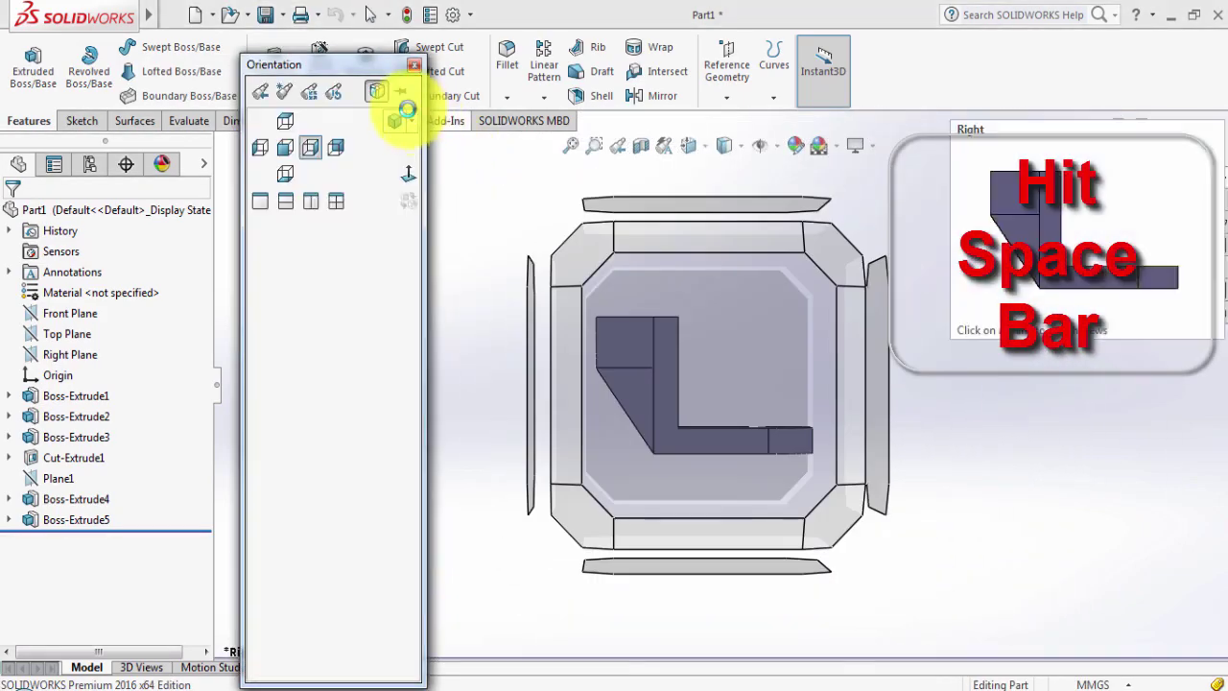
click(395, 119)
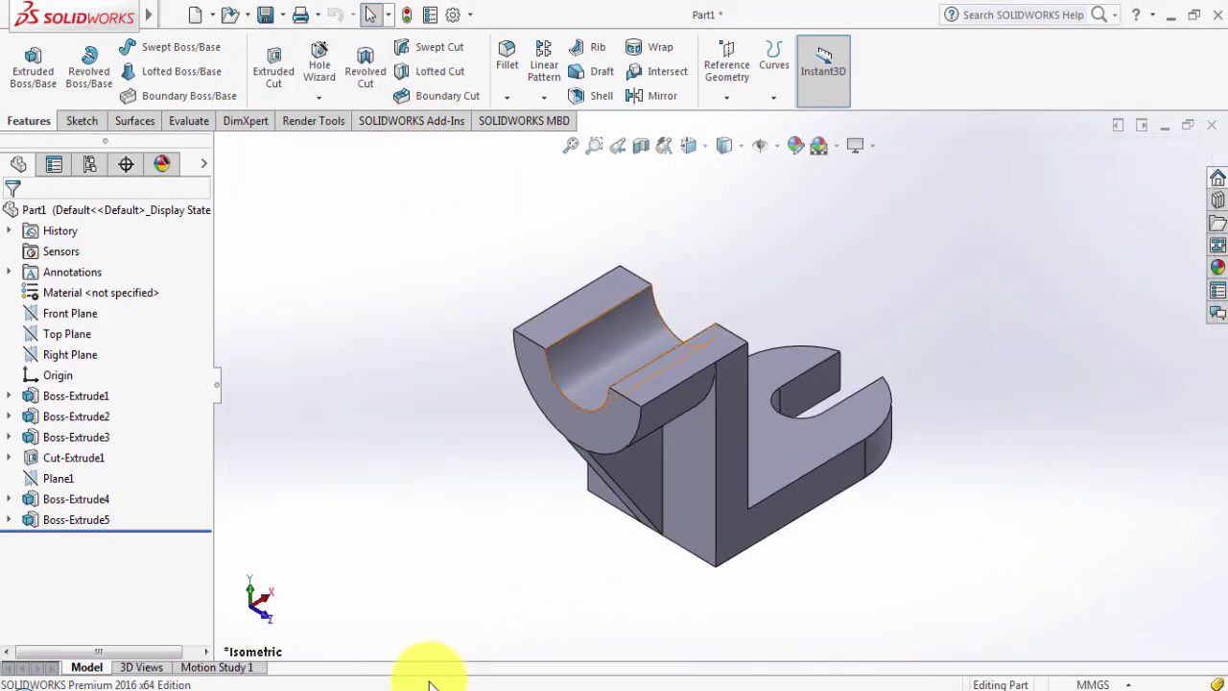
click(369, 683)
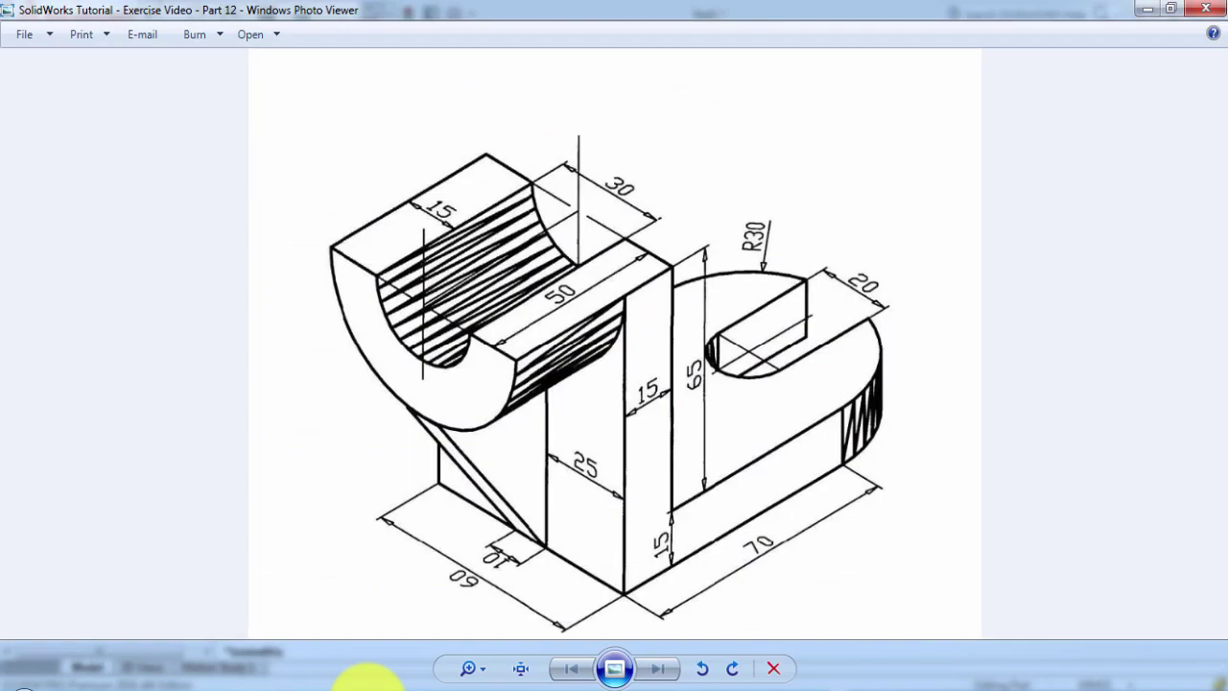
click(369, 680)
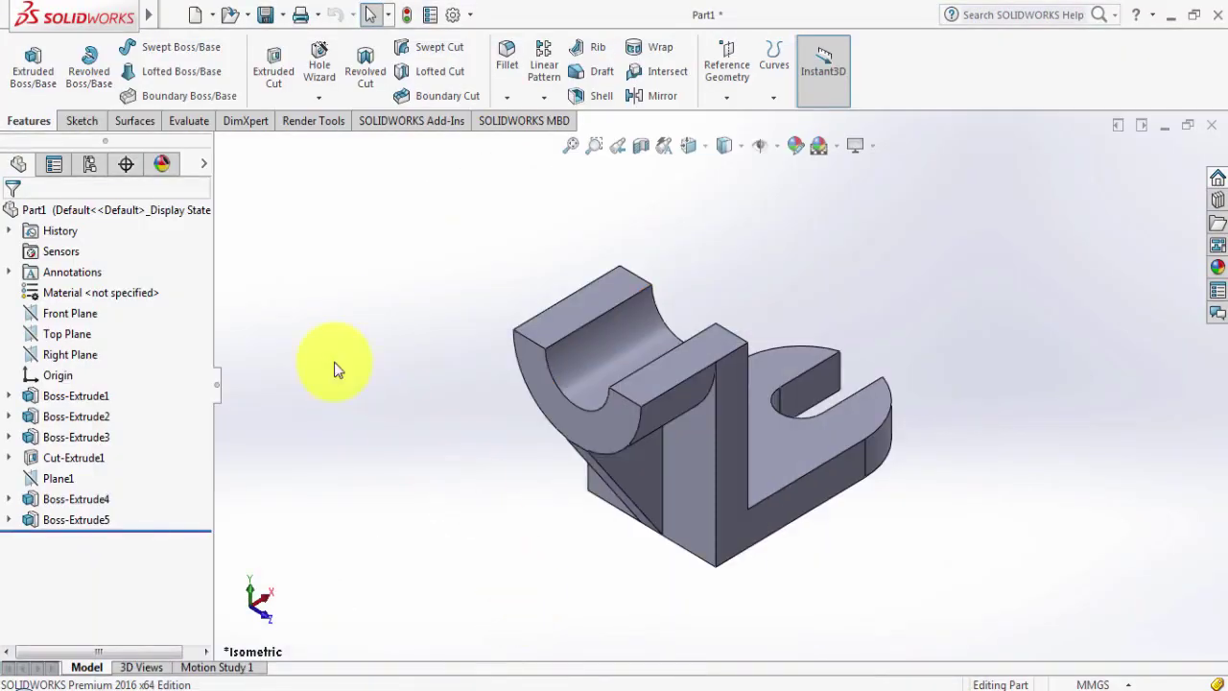